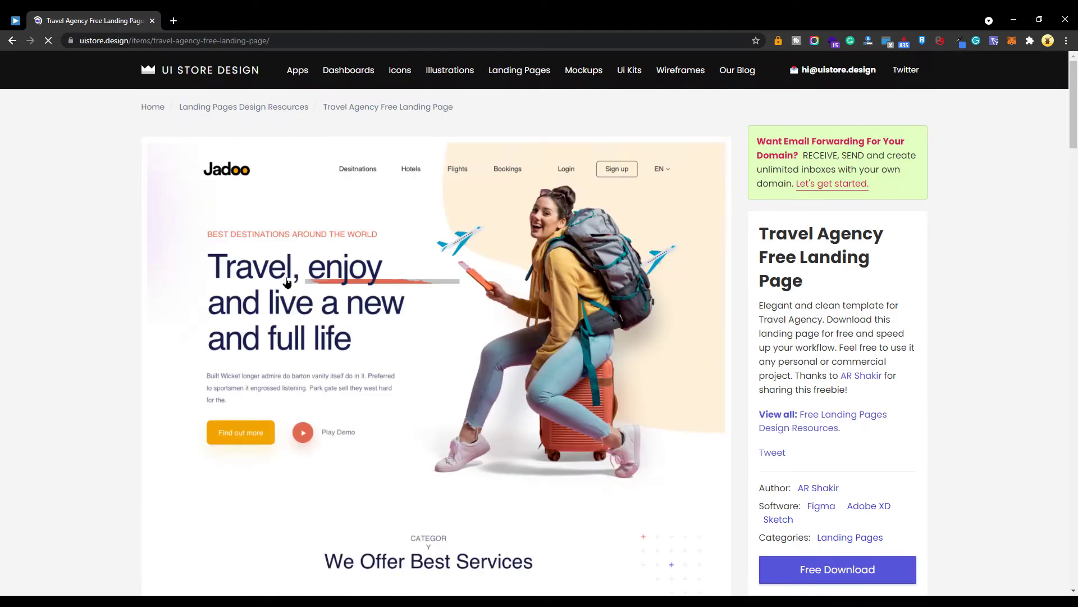
Step: Open the free download page for the Travel Agency Free Landing Page template
scroll(834, 228, "down", 2)
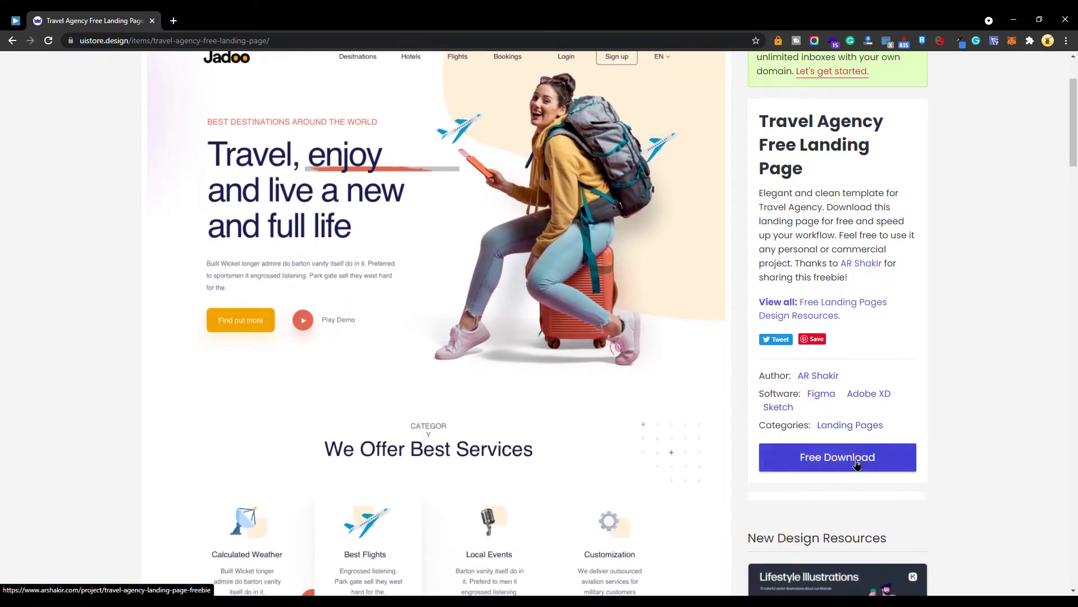
left_click(858, 464)
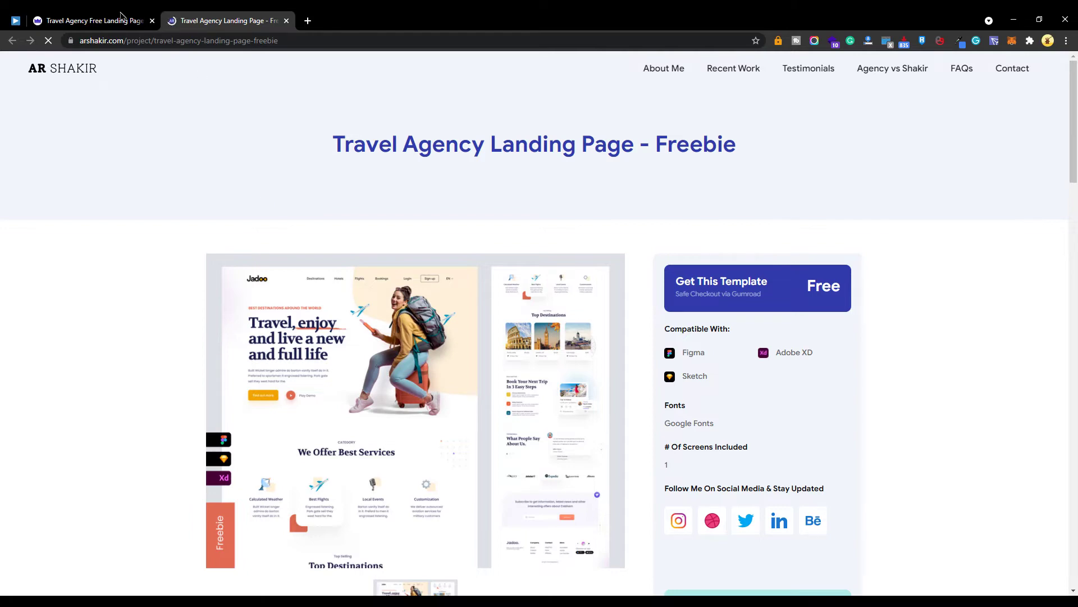
Step: Look through the template author's page down to the footer and back to the template details
left_click(93, 20)
left_click(212, 16)
scroll(354, 331, "down", 15)
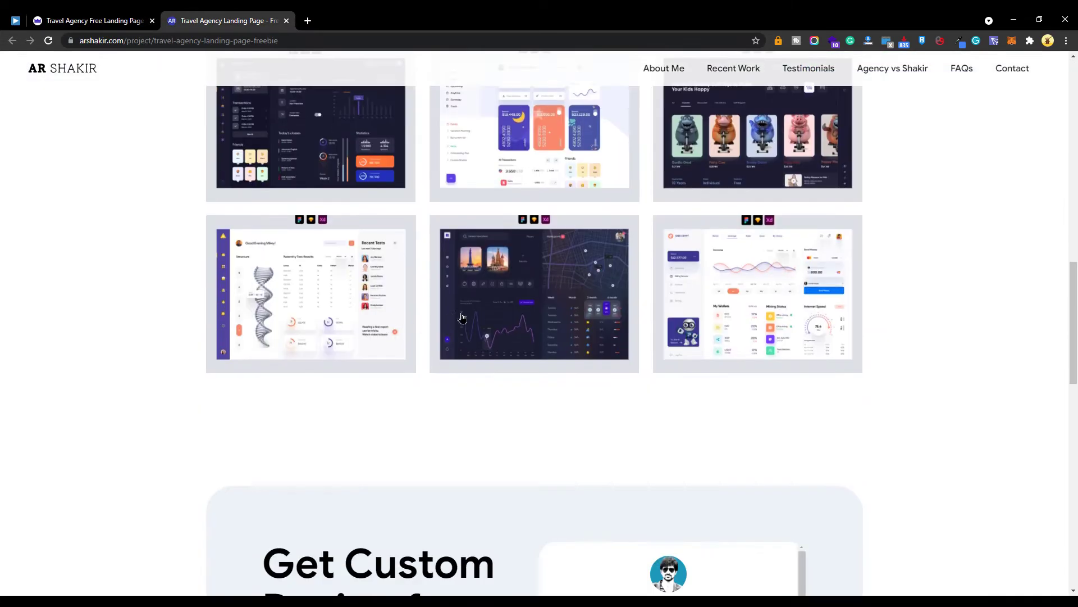
scroll(476, 334, "down", 8)
scroll(491, 373, "down", 5)
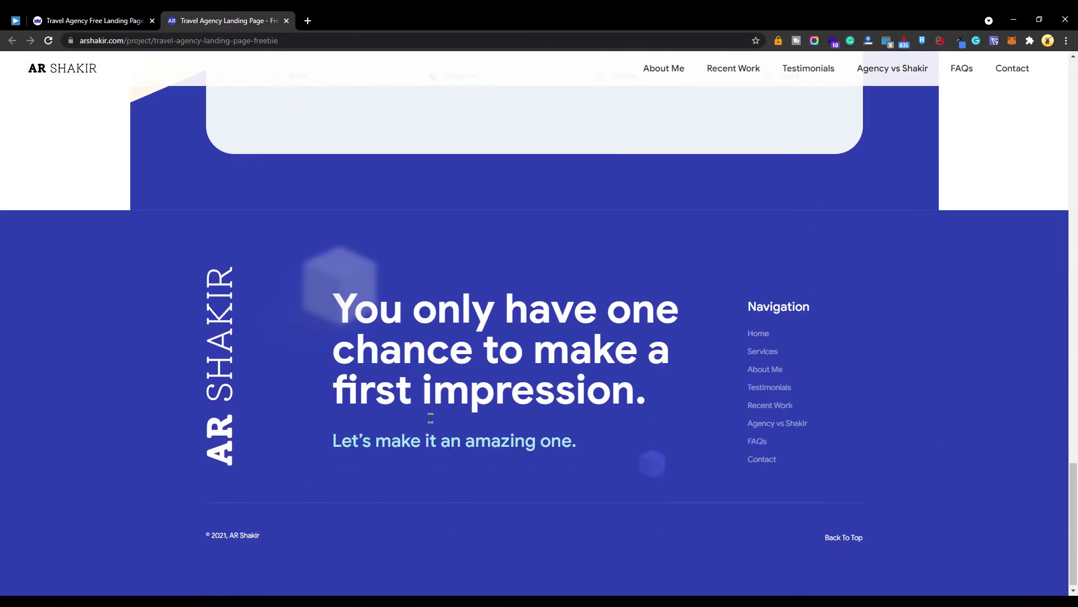
scroll(416, 436, "up", 20)
middle_click(731, 77)
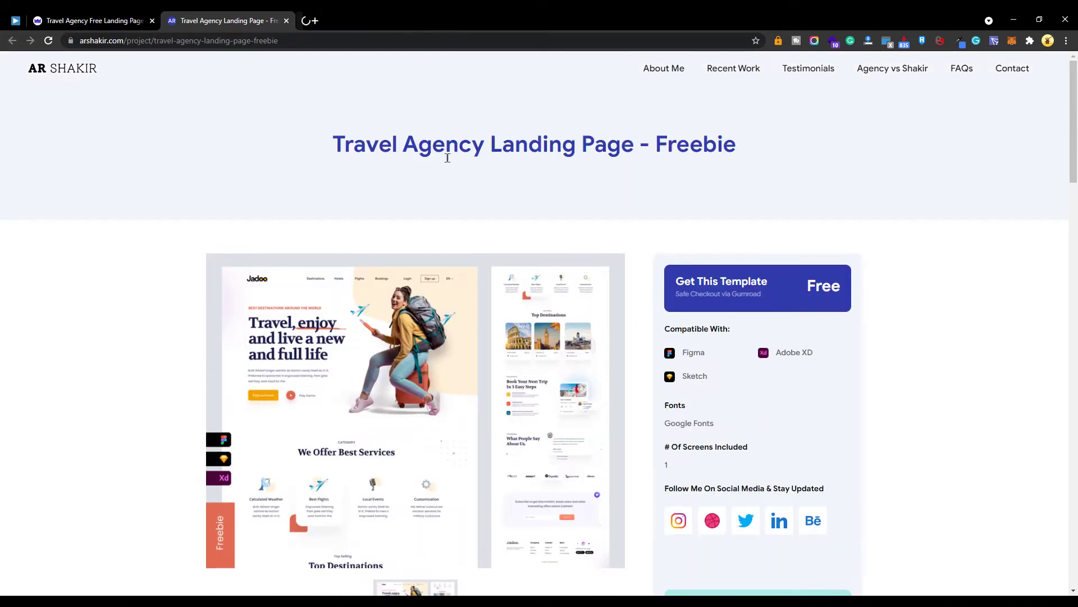
Step: Request the free template on its Gumroad product page and complete the checkout without naming a price
left_click(740, 294)
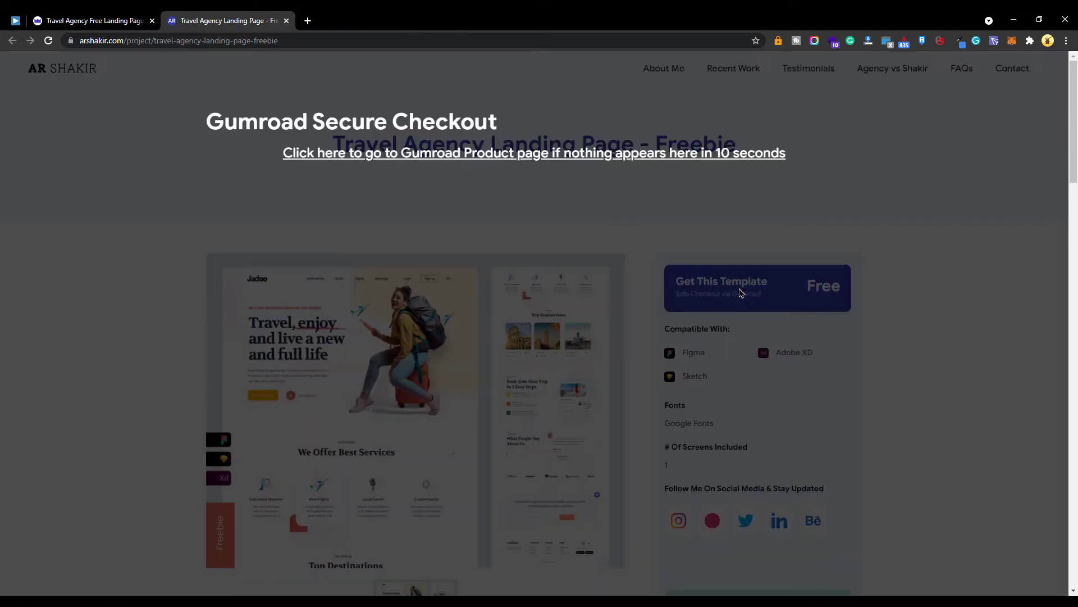
left_click(534, 163)
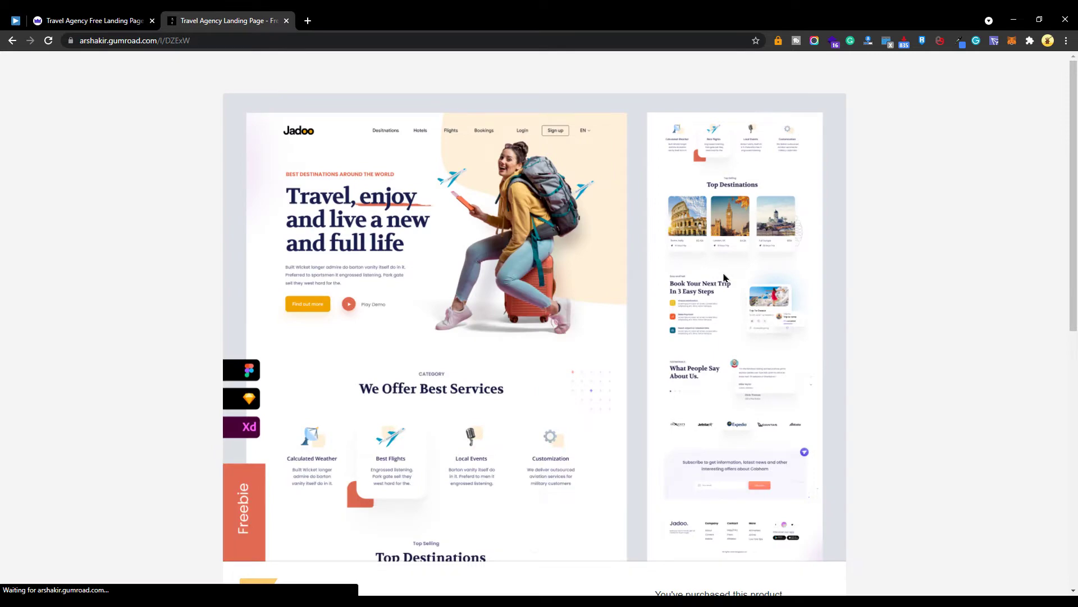
scroll(733, 273, "down", 6)
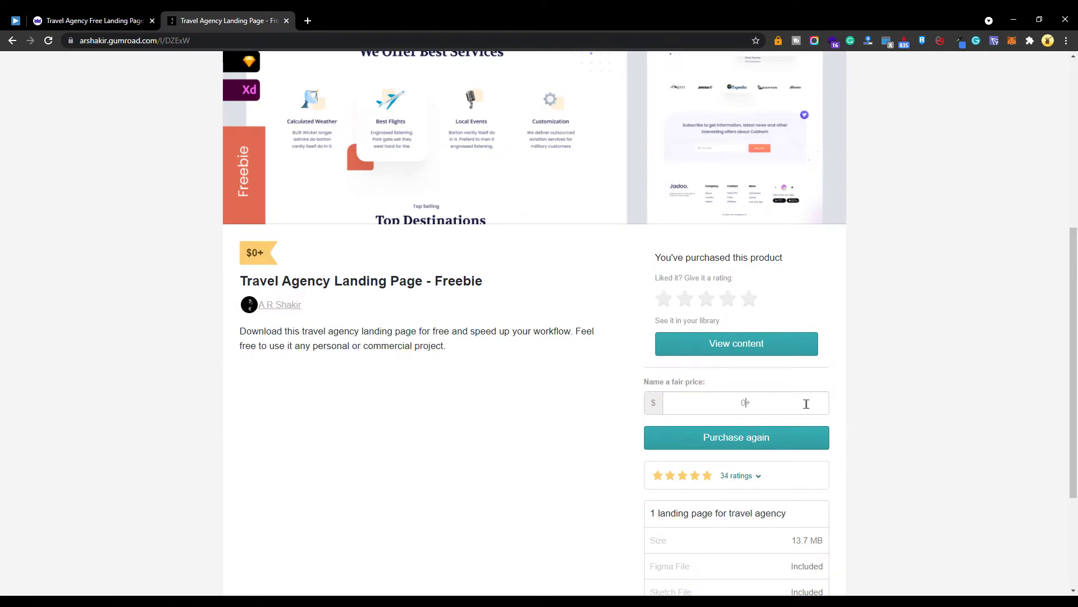
scroll(730, 399, "down", 2)
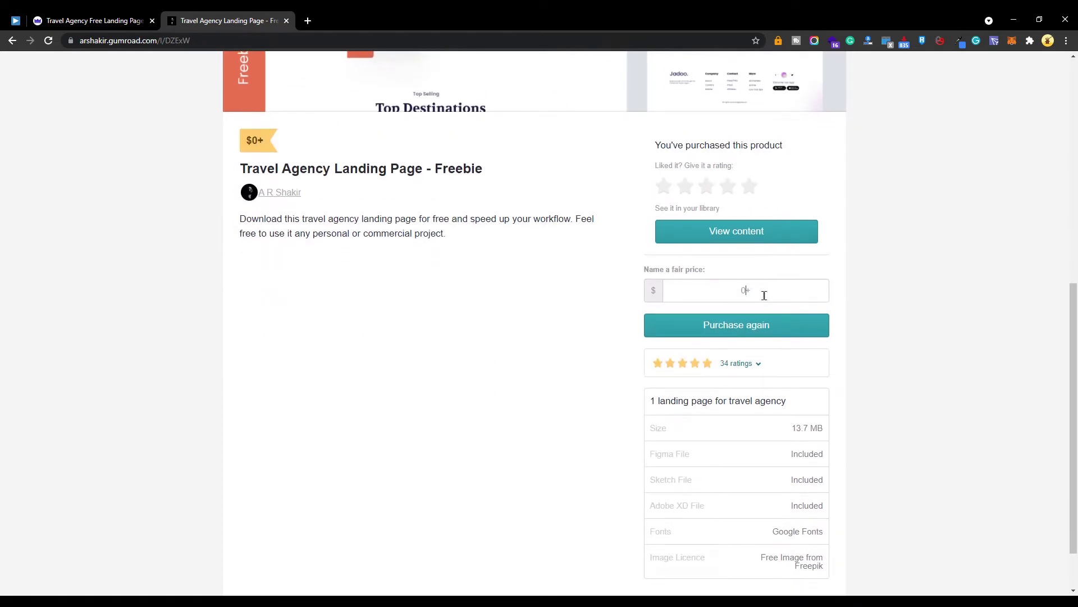
left_click(765, 330)
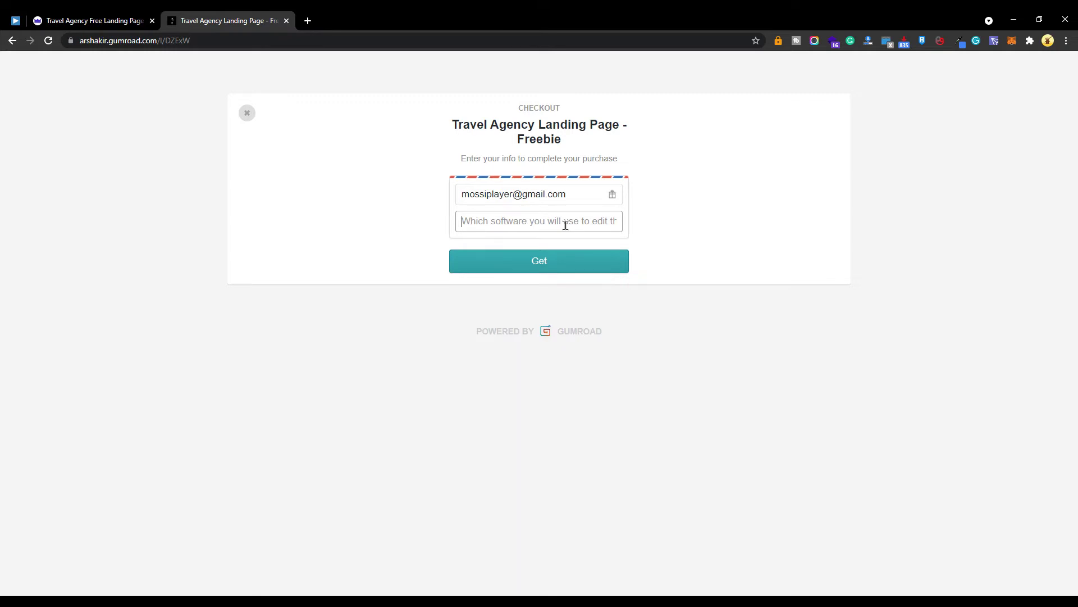
left_click(553, 263)
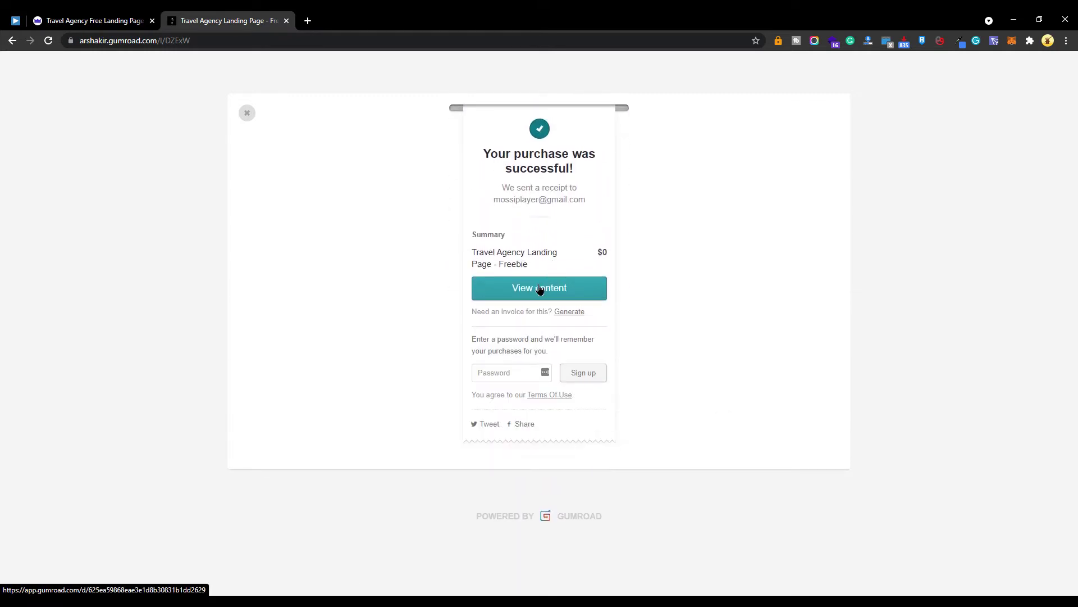
Step: Download the Source ZIP file from the purchased content and open the folder it was saved in
left_click(539, 289)
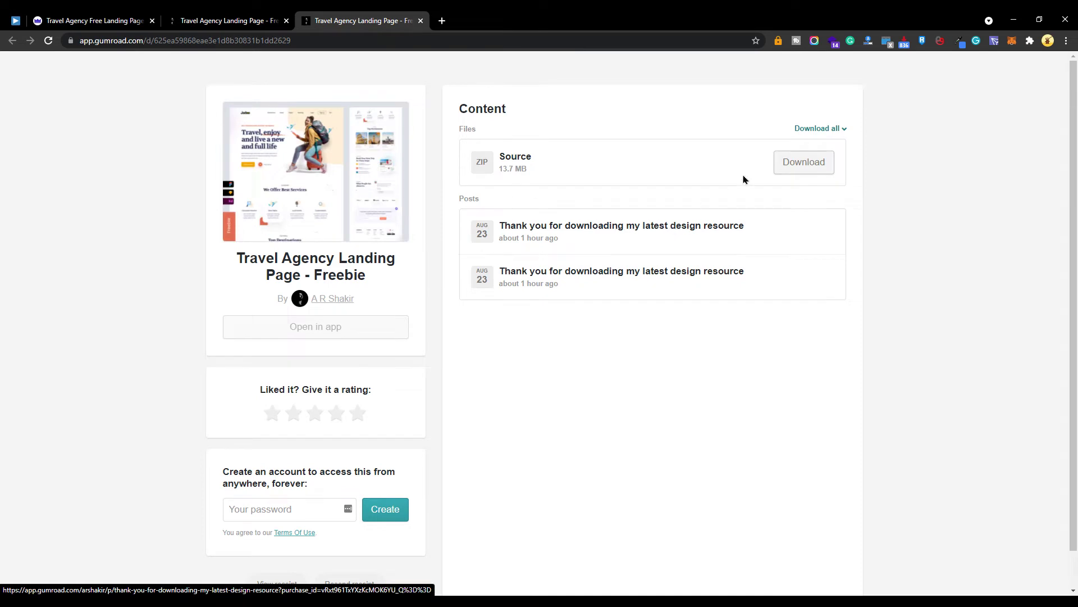
left_click(804, 174)
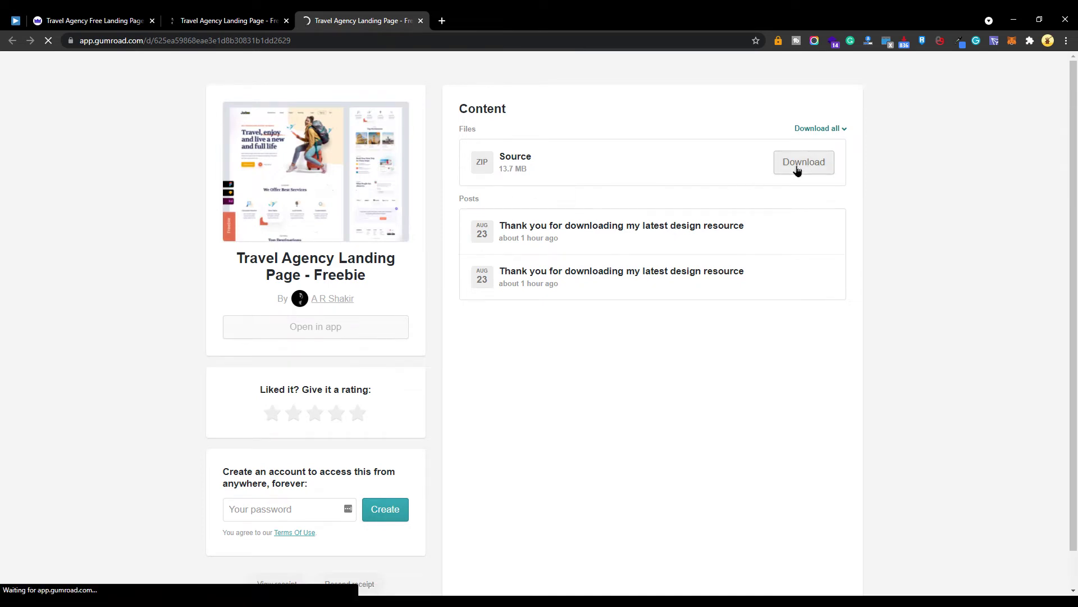
left_click(539, 359)
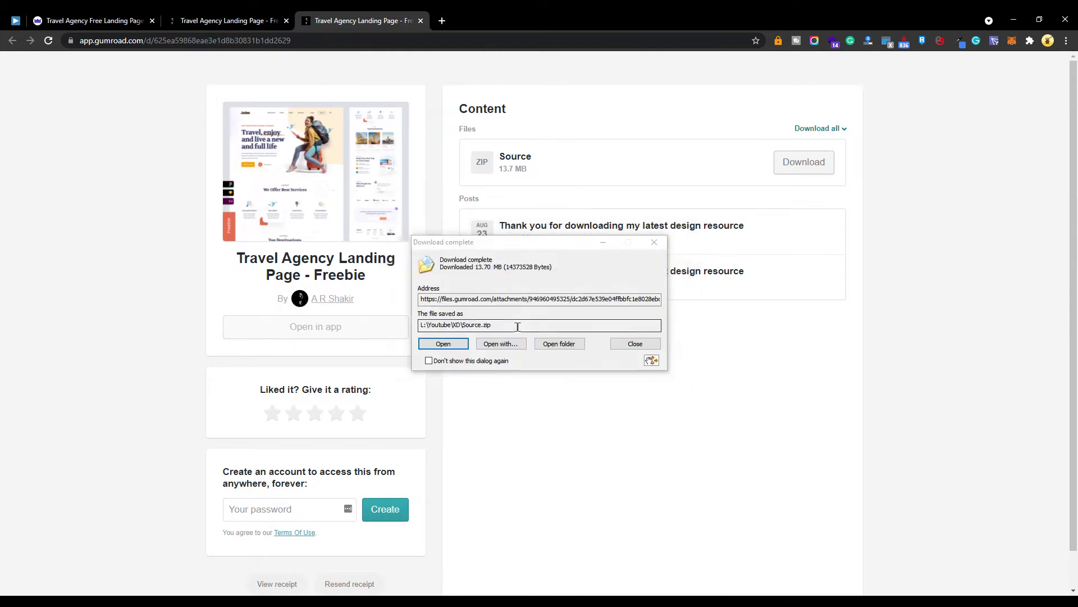
left_click(559, 345)
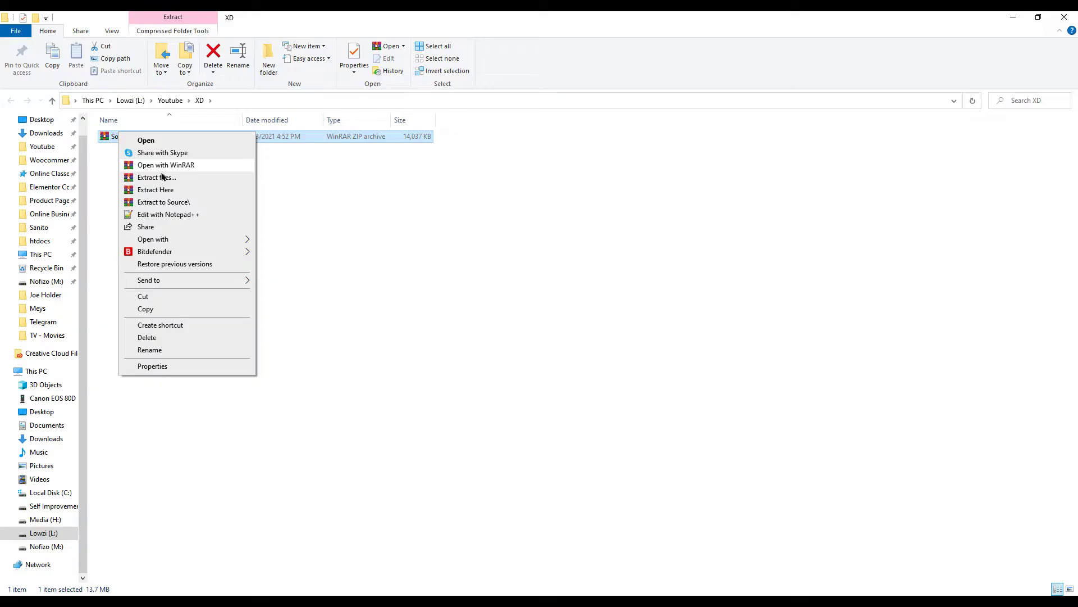
Step: Extract Source.zip in the XD folder and open Travel.xd from the Source folder in Adobe XD
left_click(177, 190)
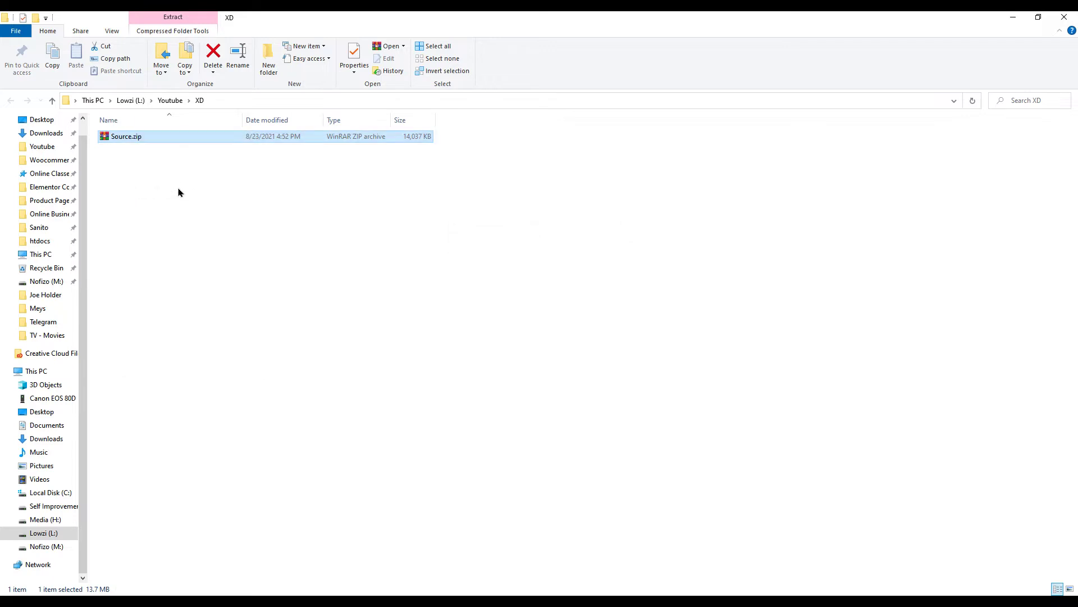
double_click(136, 149)
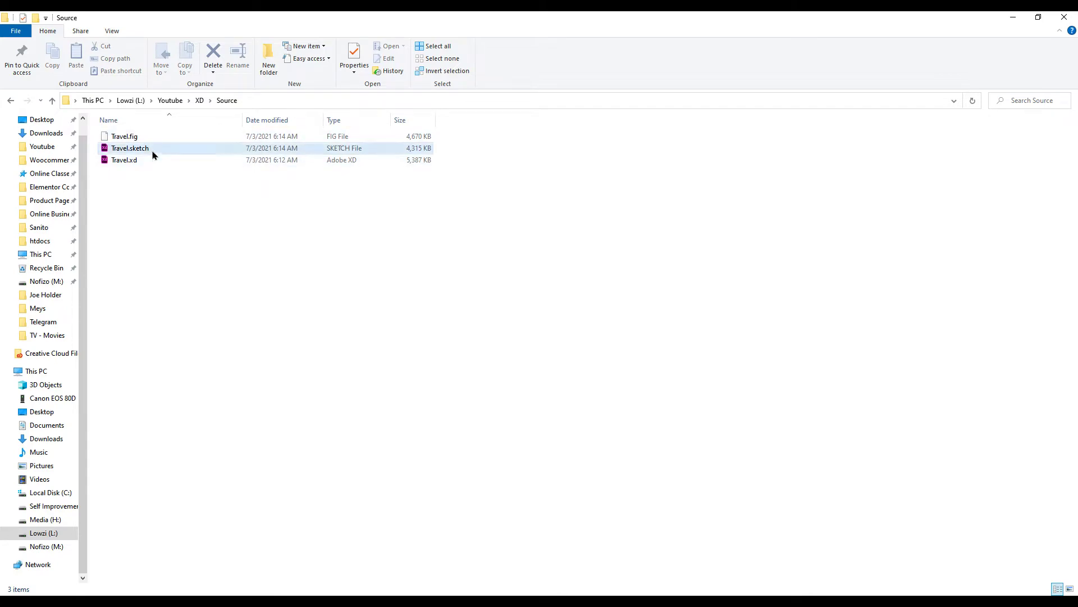
left_click(147, 137)
left_click(152, 163)
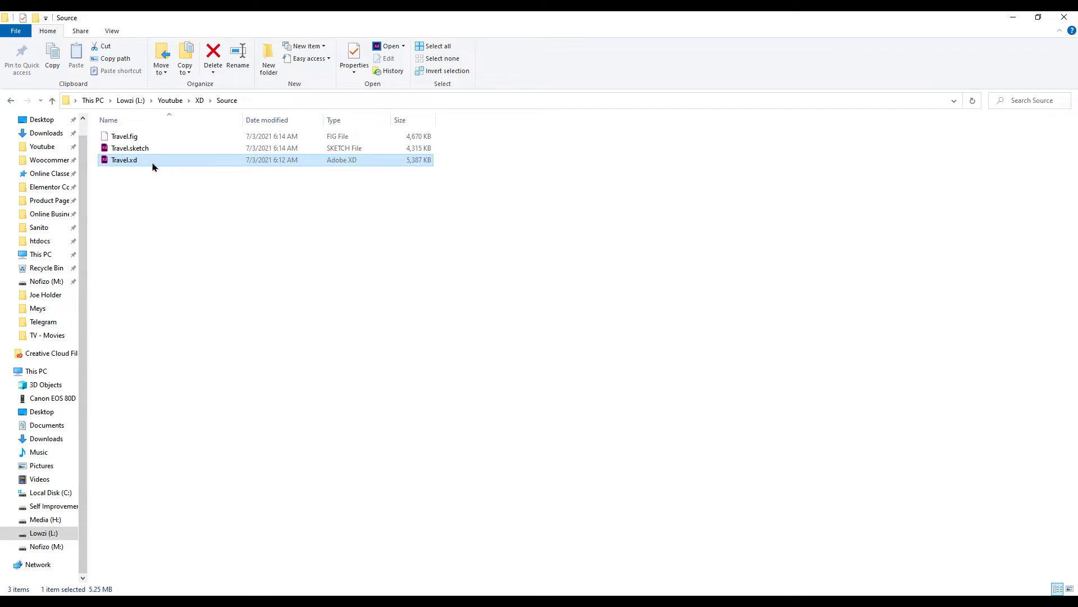
double_click(152, 164)
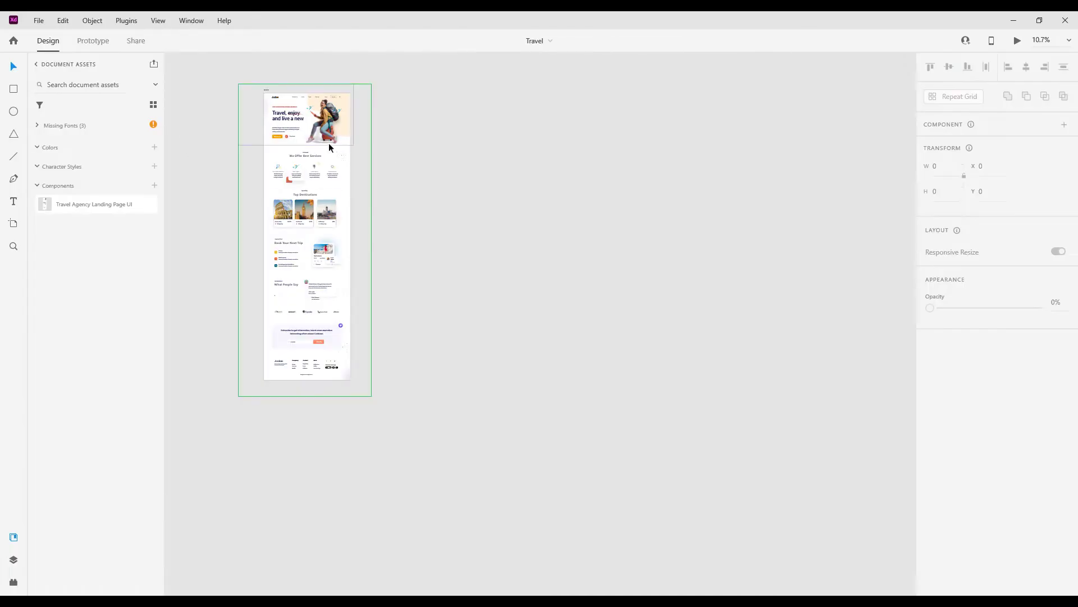
Step: Examine the landing page artboard, from the hero area through the services, trip booking and testimonial sections
scroll(327, 146, "up", 5)
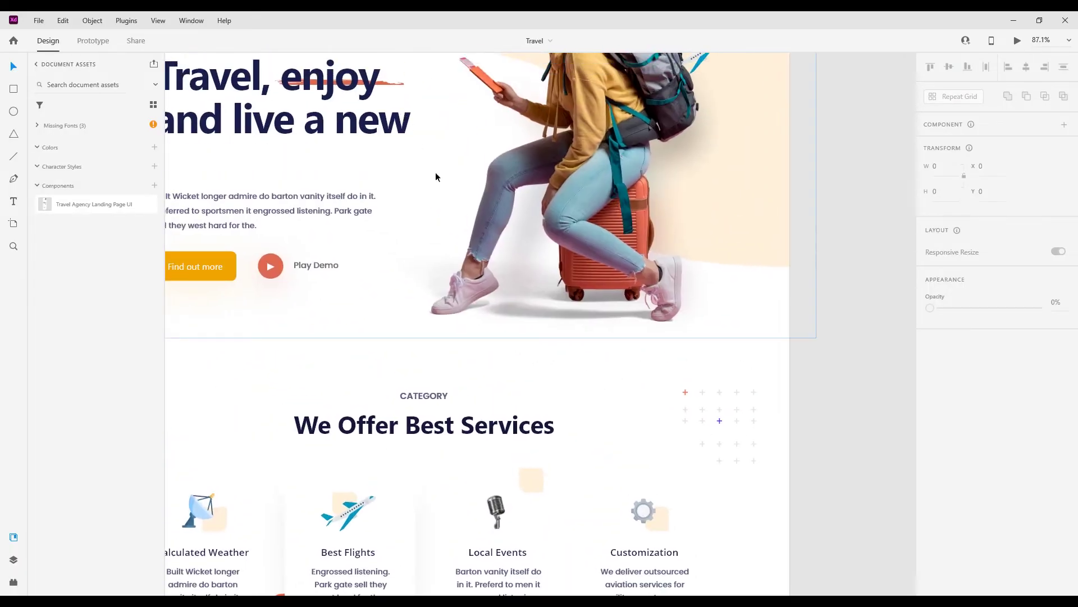
scroll(416, 144, "down", 5)
scroll(472, 191, "up", 5)
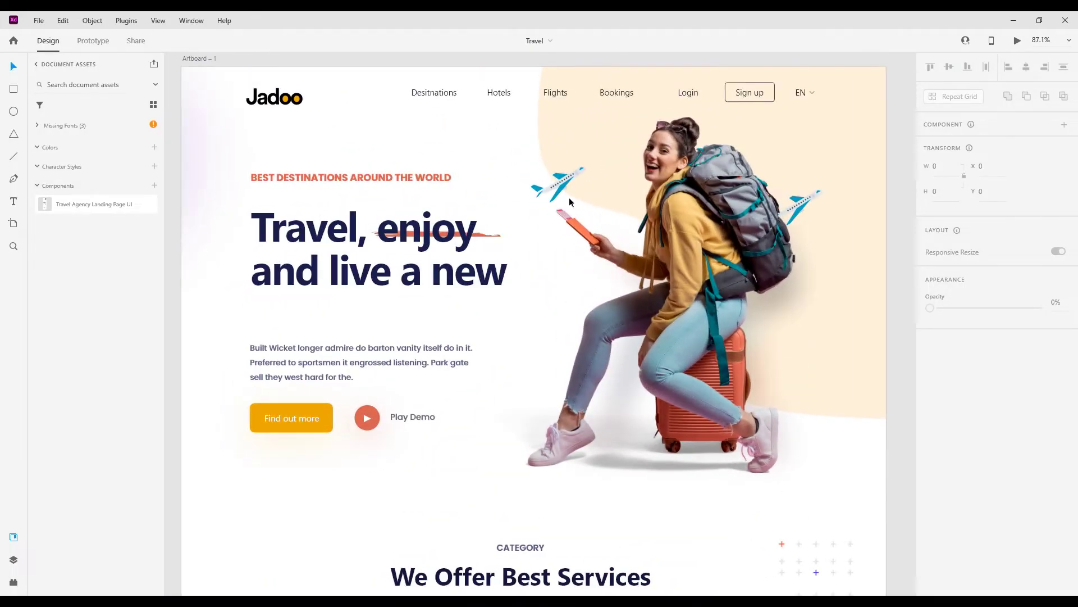
scroll(517, 262, "down", 2)
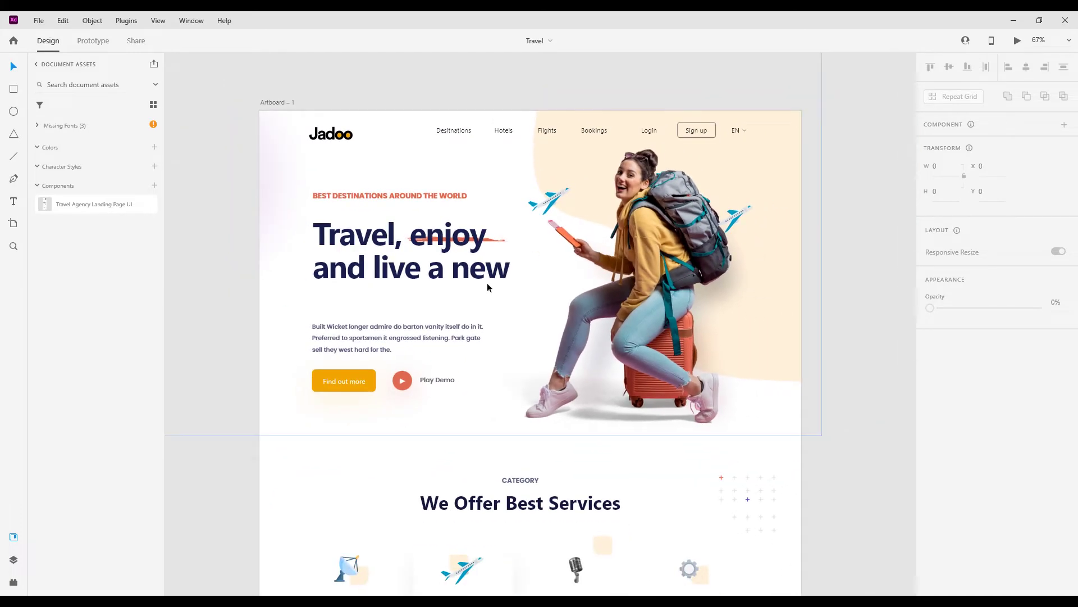
scroll(482, 316, "down", 6)
scroll(481, 317, "down", 10)
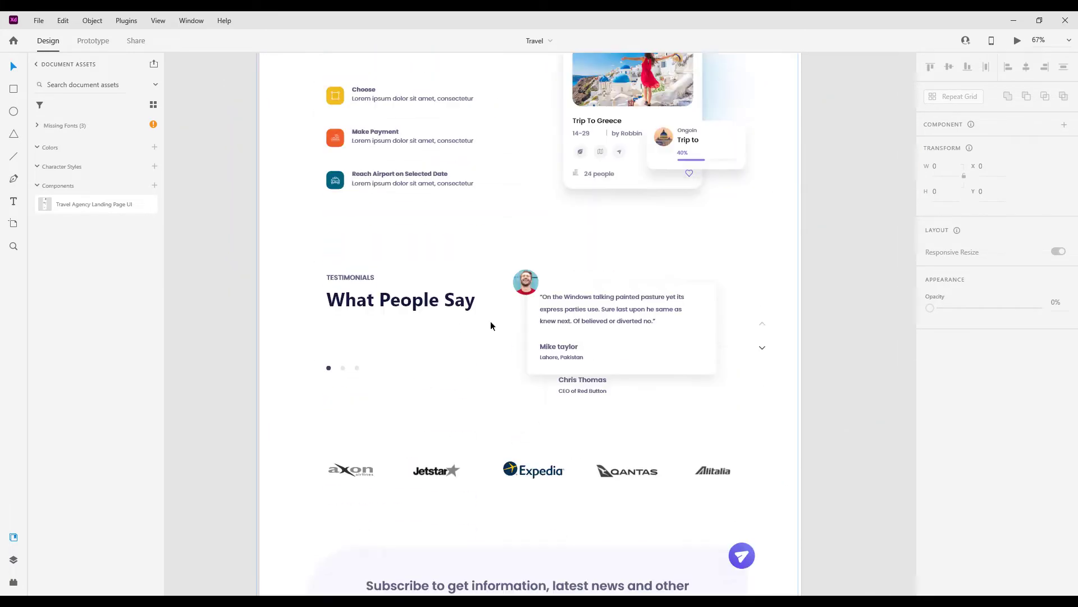
scroll(503, 315, "up", 10)
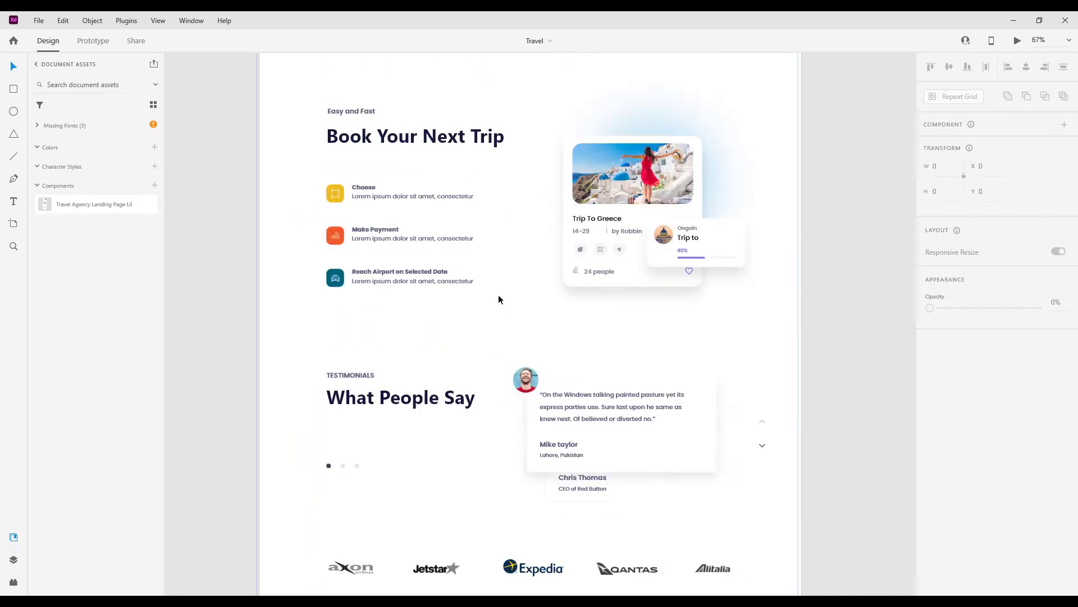
scroll(499, 296, "up", 3)
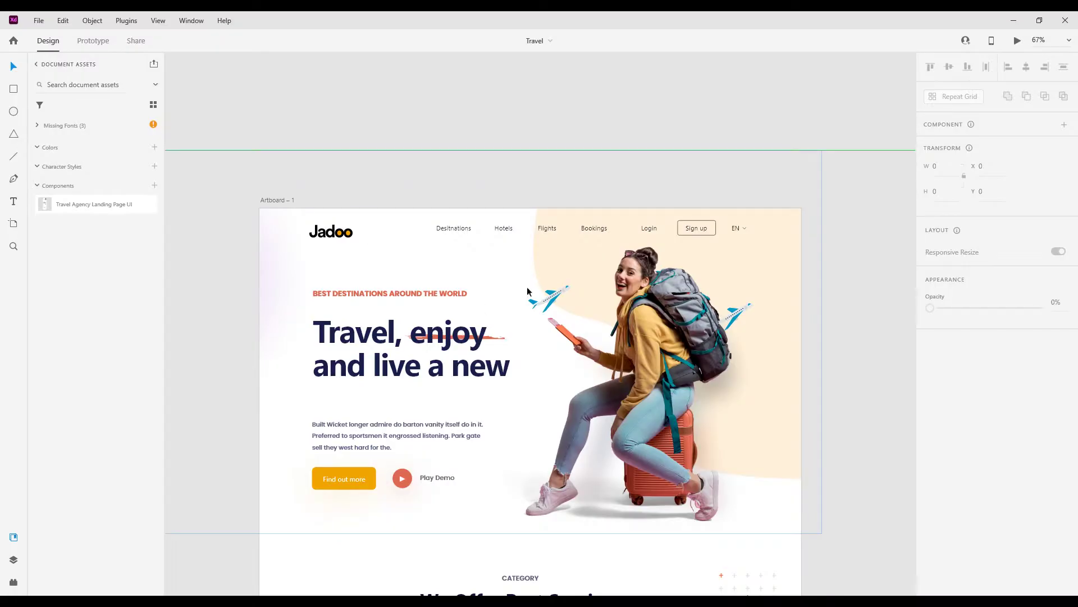
scroll(534, 297, "down", 5)
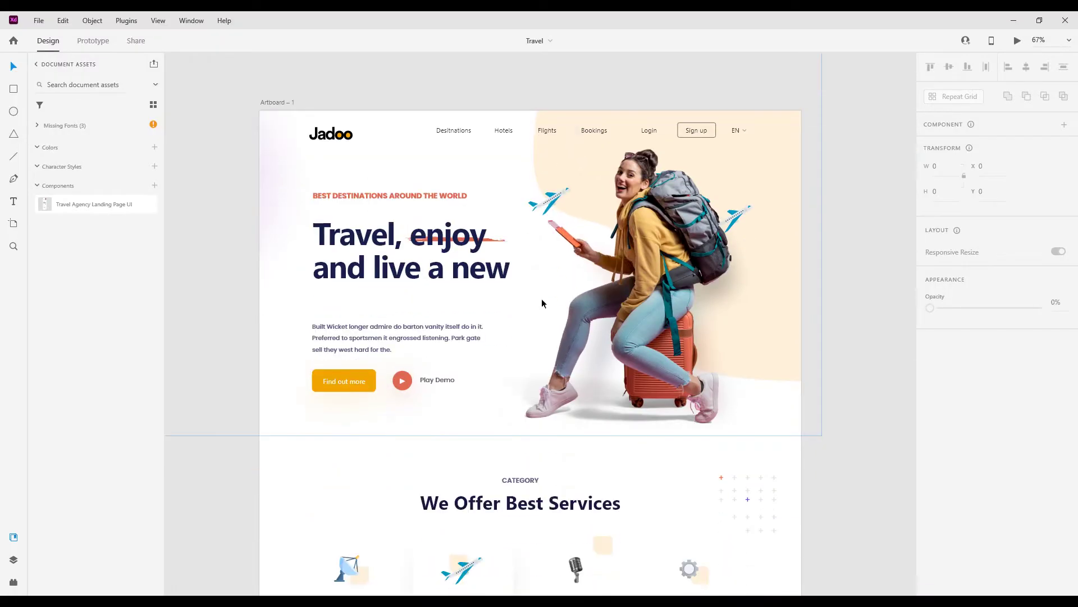
scroll(516, 309, "up", 4)
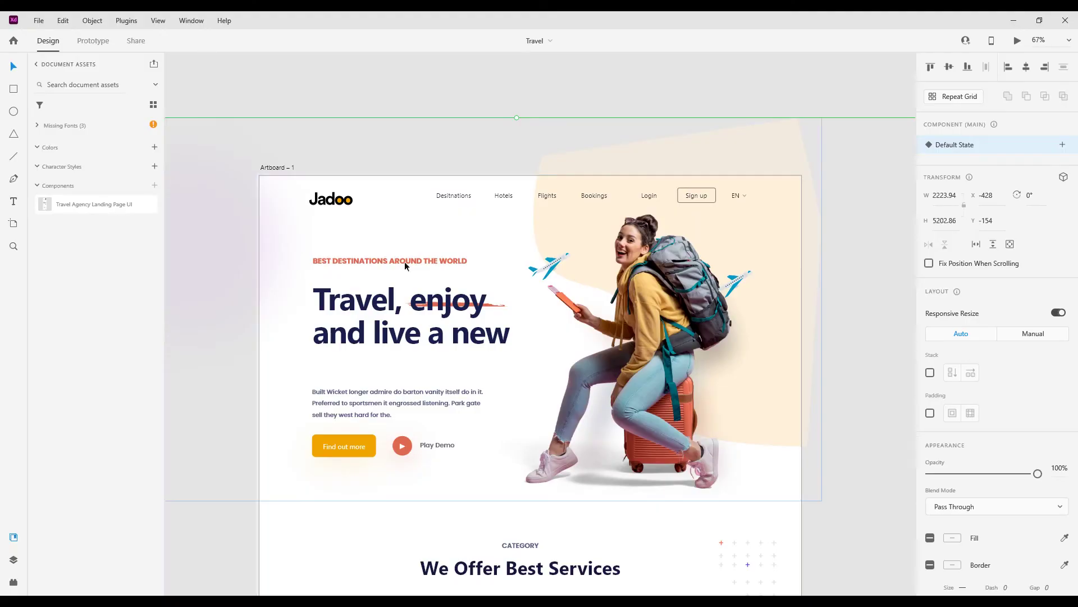
Step: Replace the "BEST DESTINATIONS AROUND THE WORLD" tagline in the hero area with "با ما دور ایران بگردید"
left_click(406, 264)
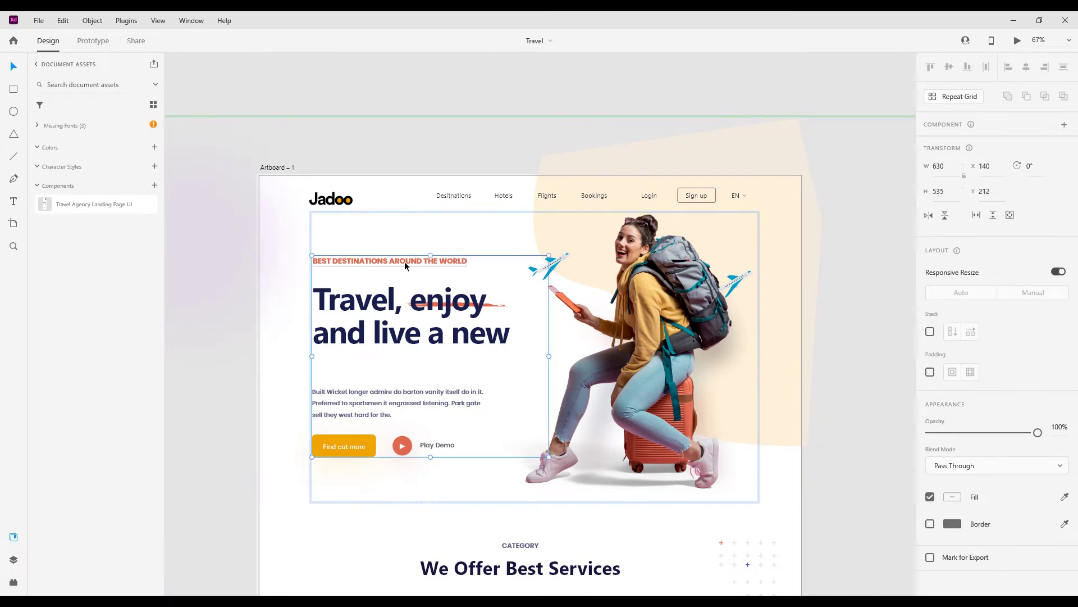
double_click(405, 264)
double_click(405, 263)
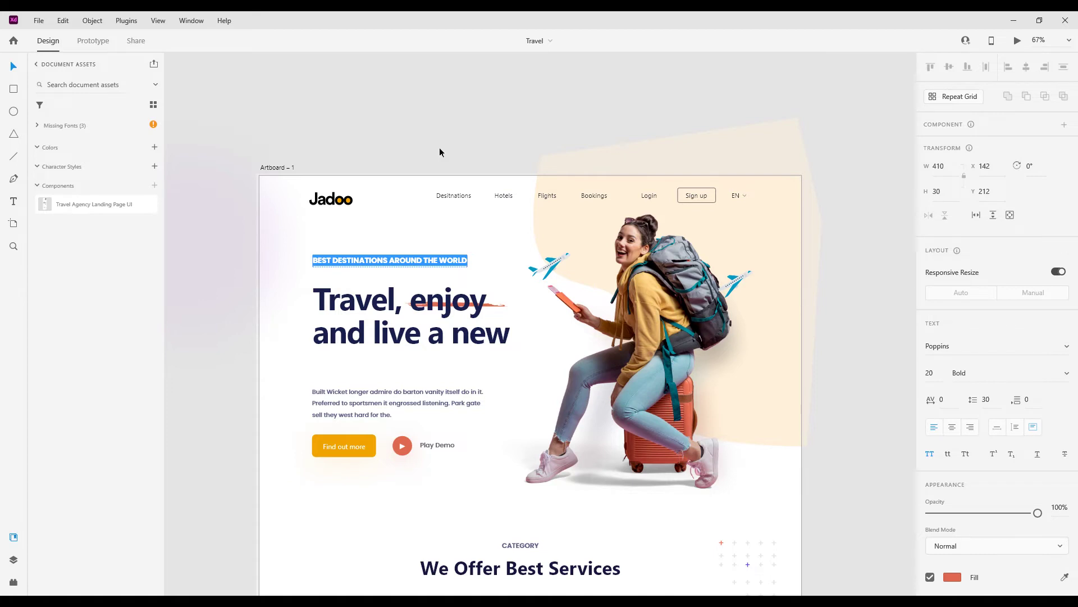
type("ما يها دور")
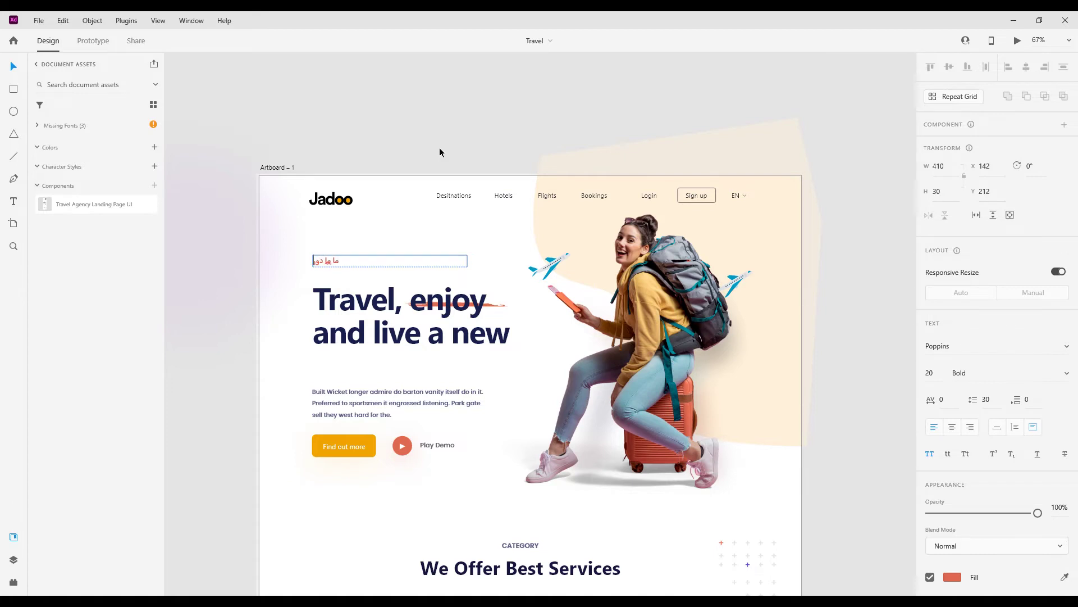
type(" ایران بگردید")
key("Escape")
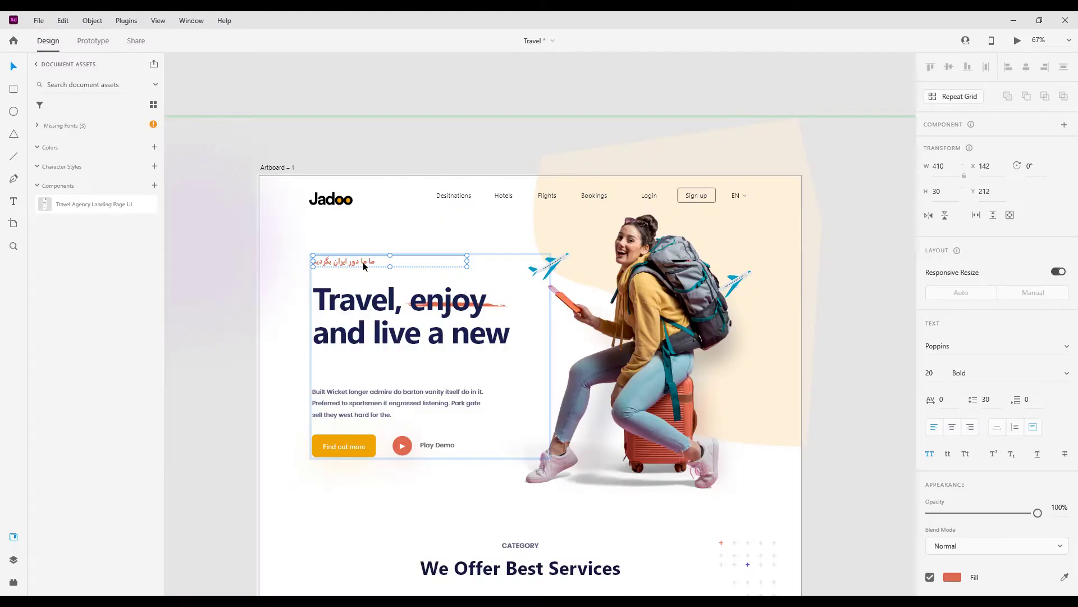
Step: Right-align the Persian tagline and move it to line up with the heading's right edge, at about X 277, Y 215
double_click(364, 263)
triple_click(364, 263)
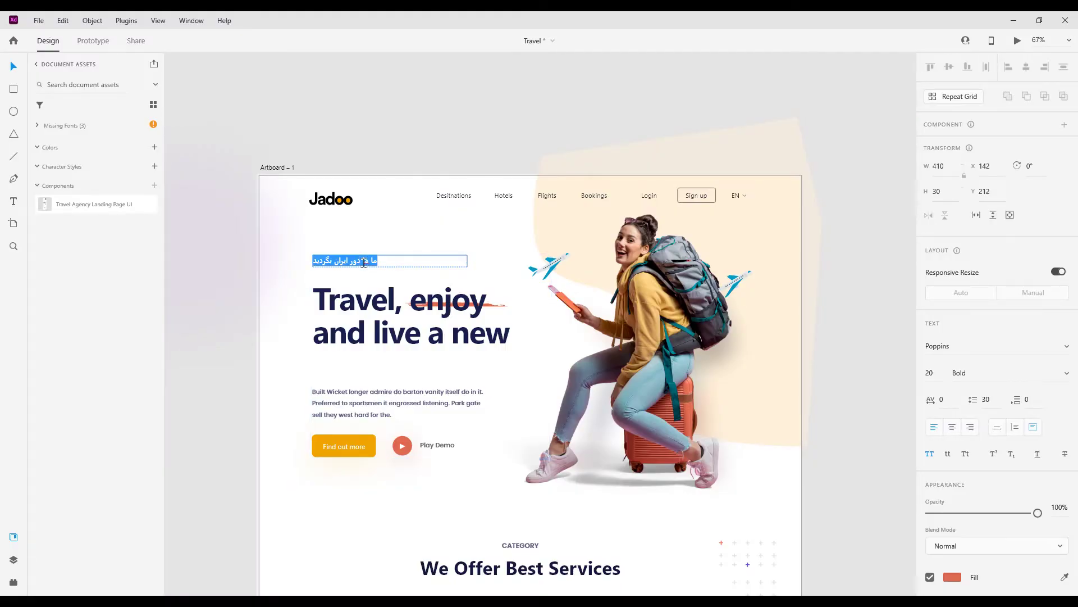
left_click(970, 428)
key("Escape")
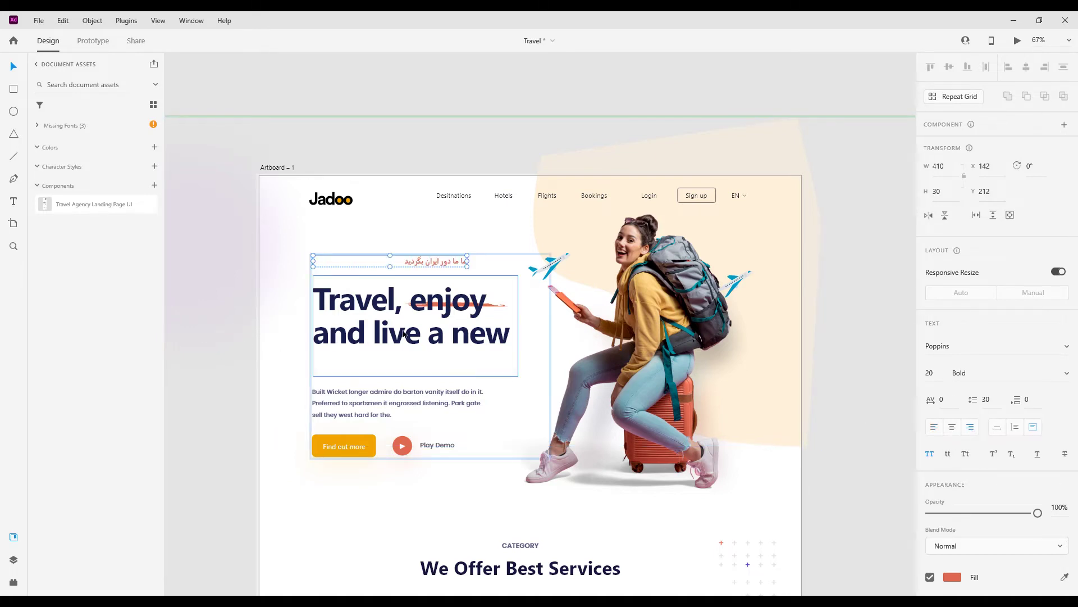
left_click_drag(441, 261, 494, 265)
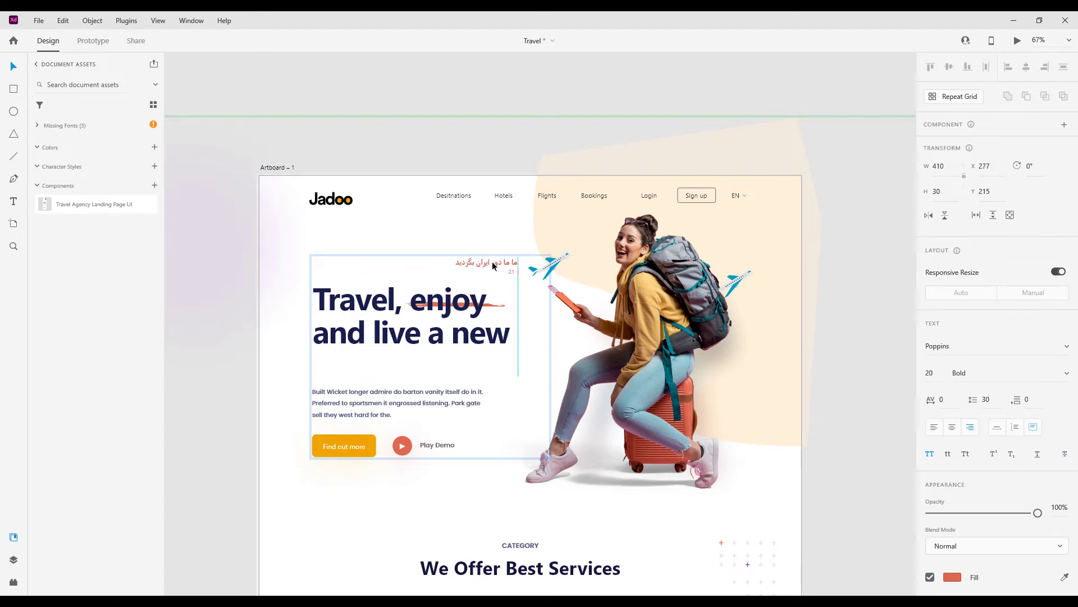
Step: Replace the "Travel, enjoy and live a new and full life" heading with "ما با هیجان مسافرت را تجربه کنید"
left_click(365, 309)
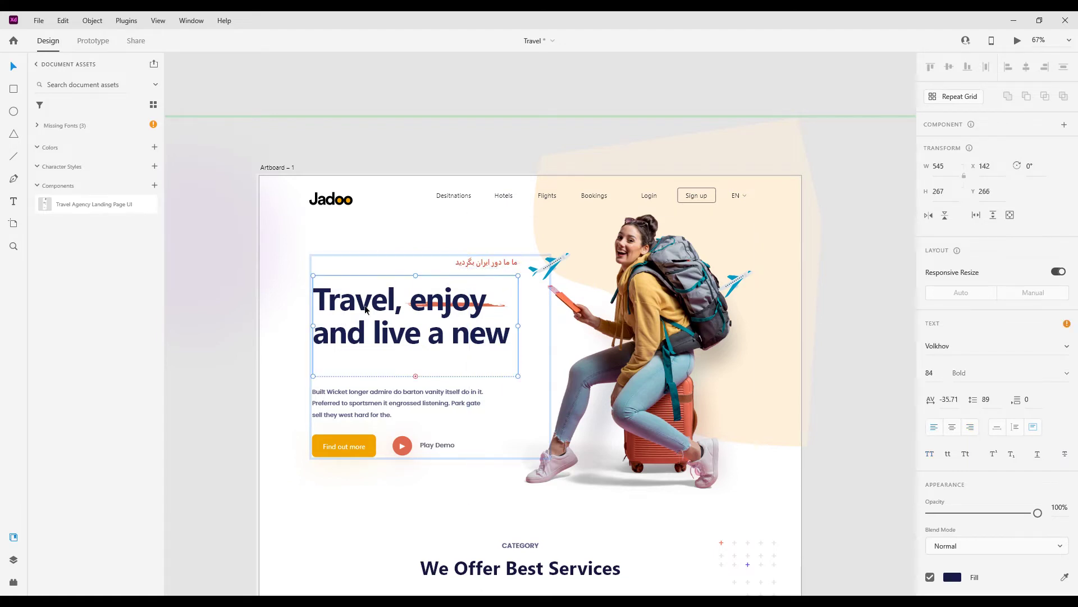
double_click(388, 330)
double_click(388, 331)
triple_click(387, 329)
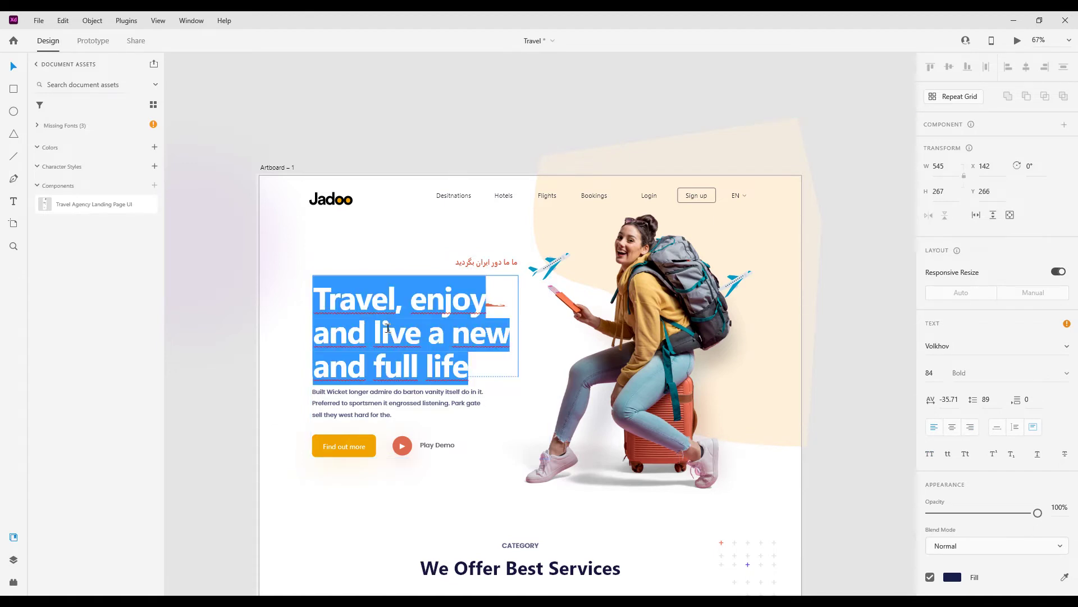
type("ما با هی")
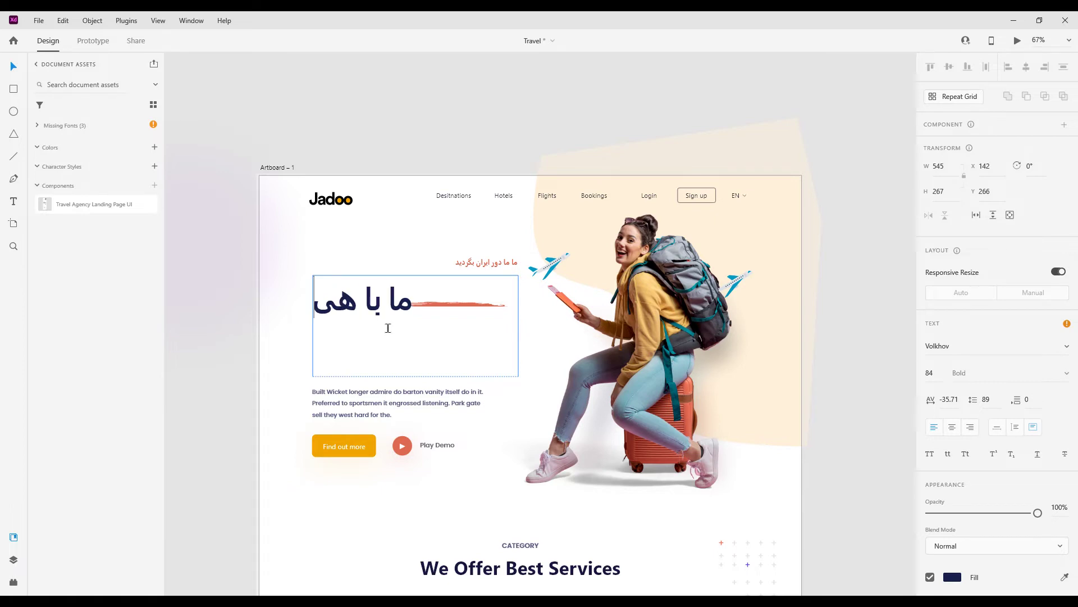
type("جان مسافرت ر")
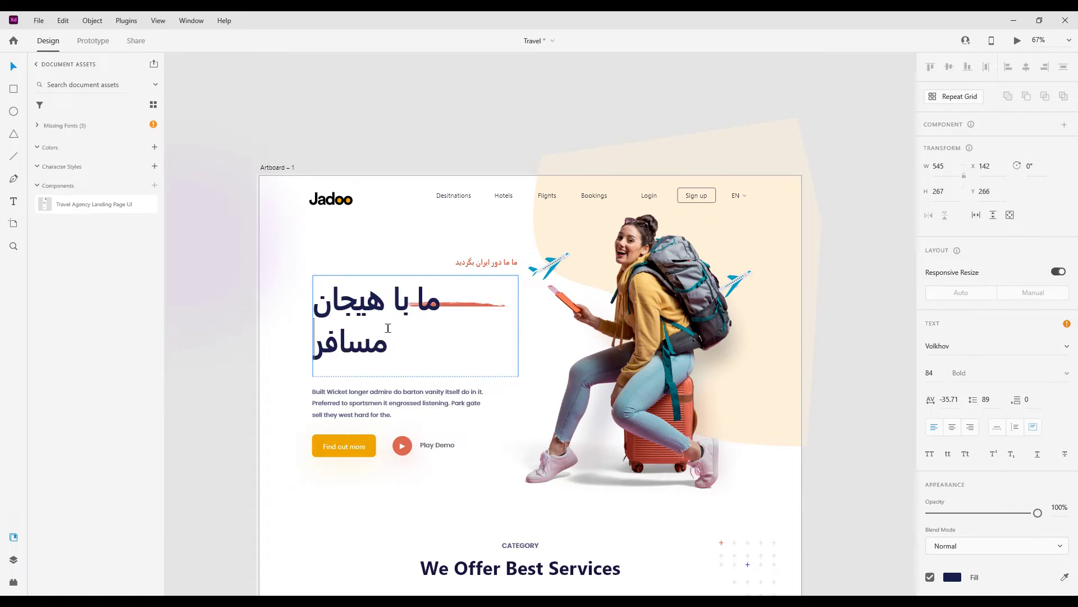
type("ا تجربه کنید")
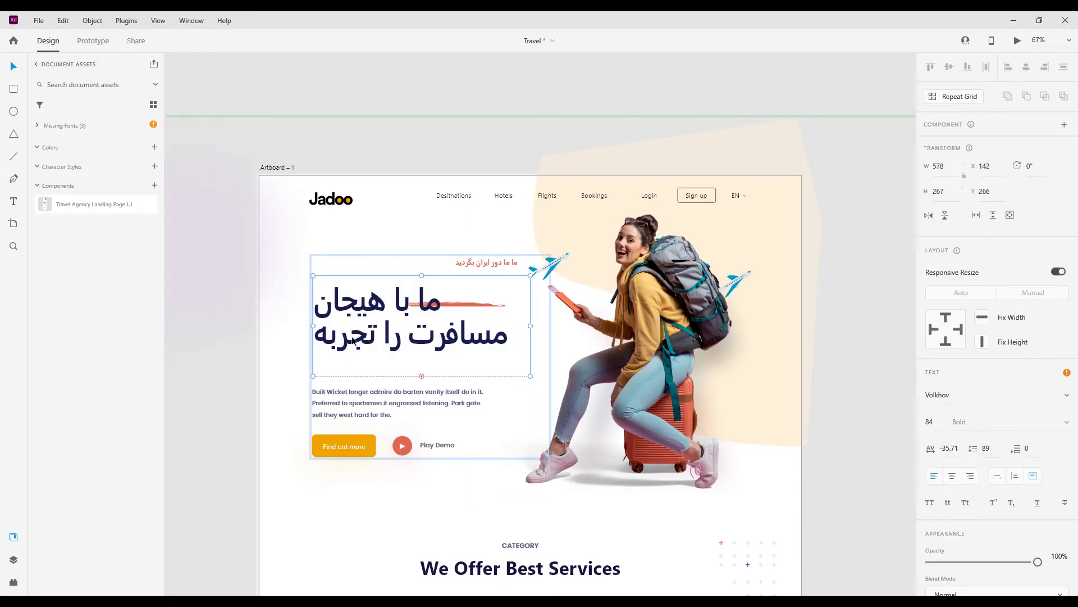
Step: Set the font size of the whole Persian hero heading to 74
double_click(359, 340)
double_click(358, 340)
key("ctrl+a")
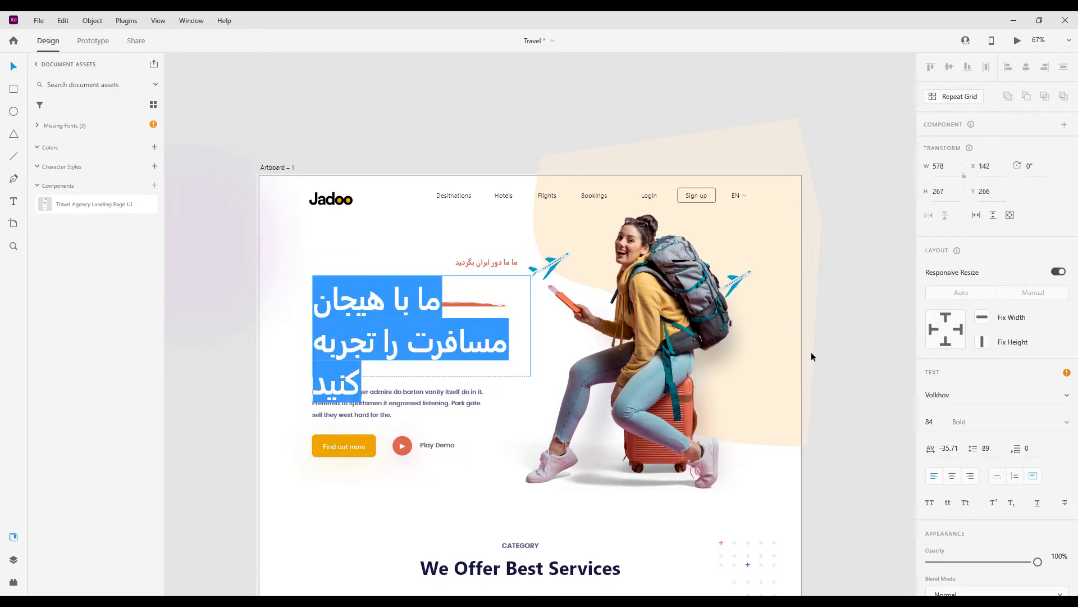
left_click(932, 423)
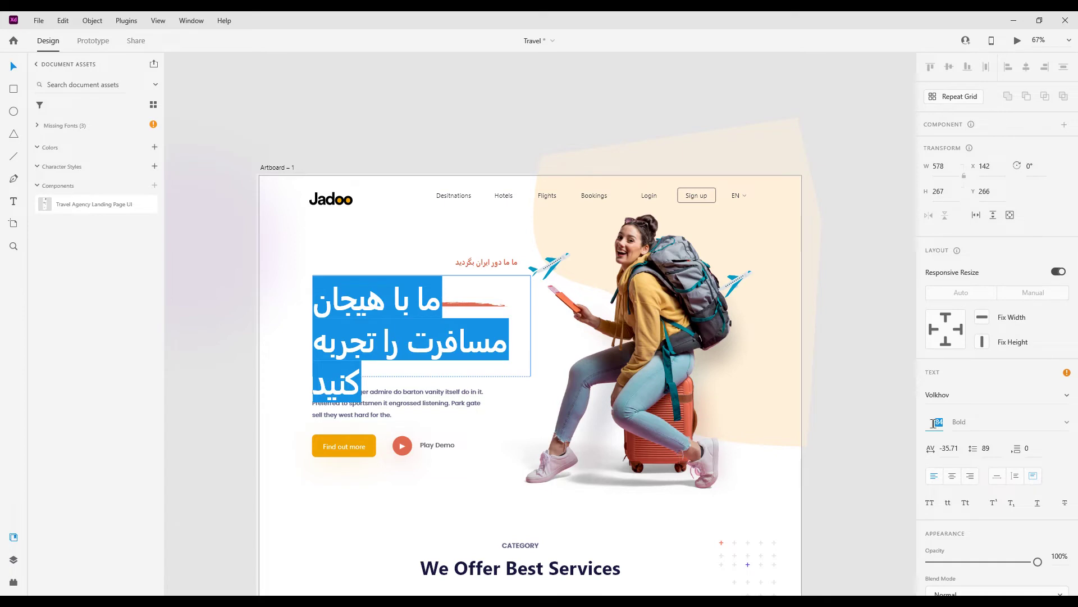
key("Return")
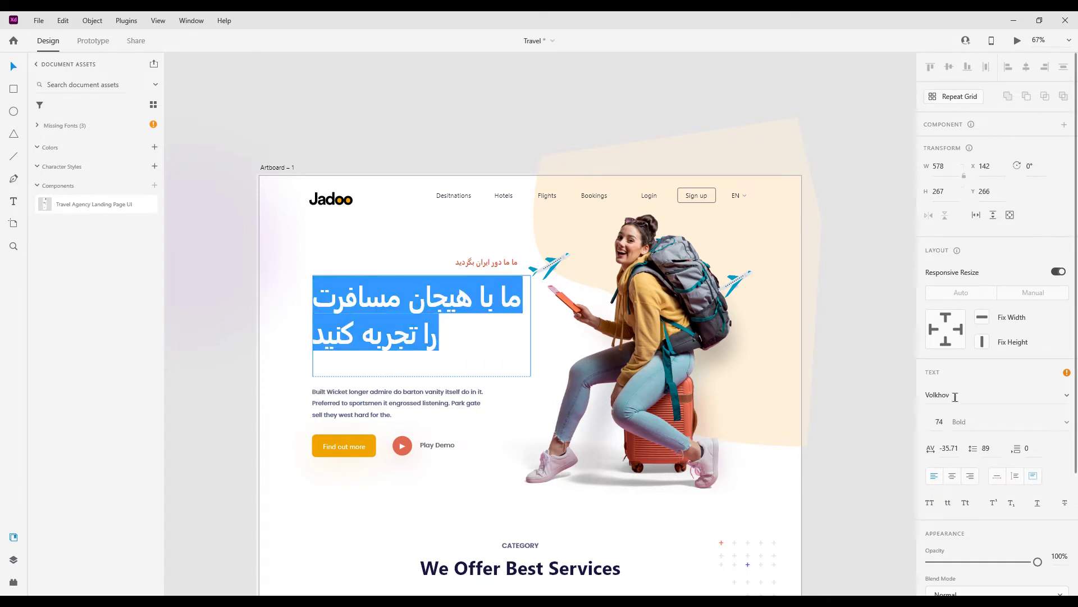
Step: Change the Persian hero heading's font to Anjoman
left_click(1067, 399)
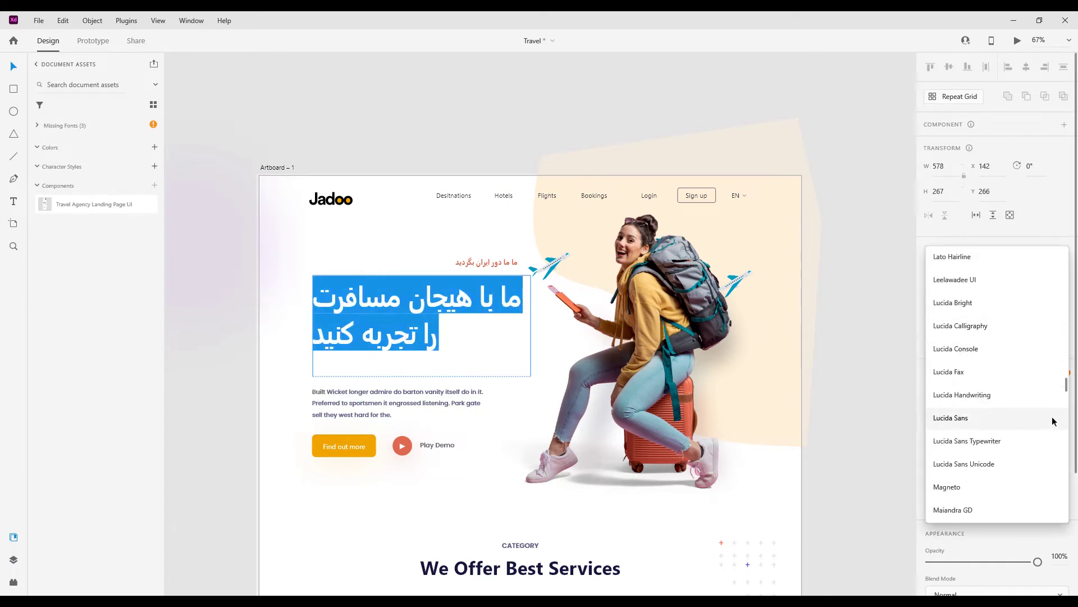
left_click_drag(1068, 391, 1065, 241)
scroll(991, 418, "up", 3)
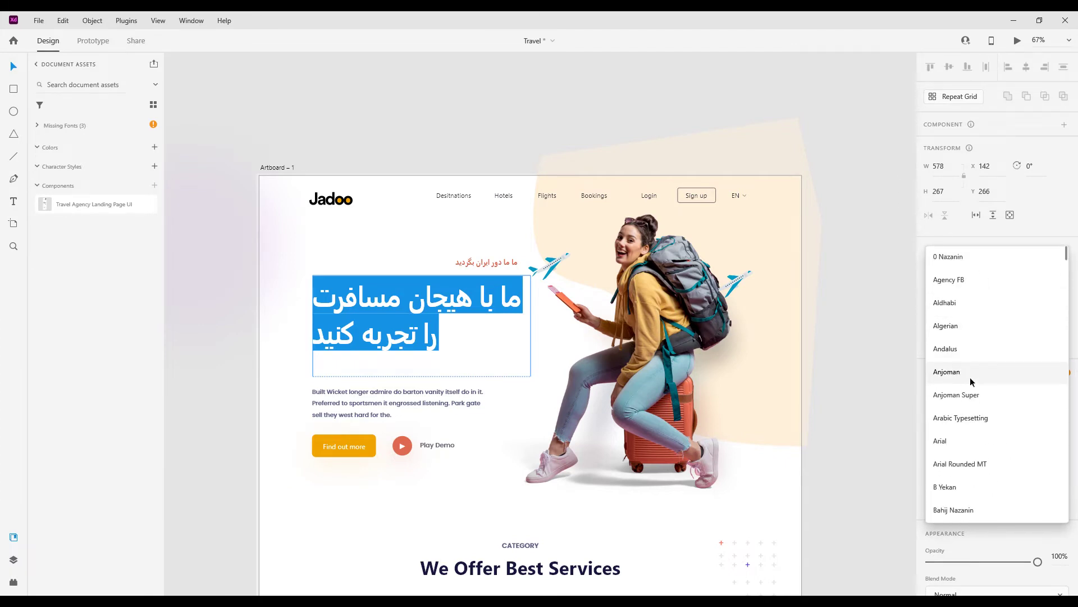
key("Escape")
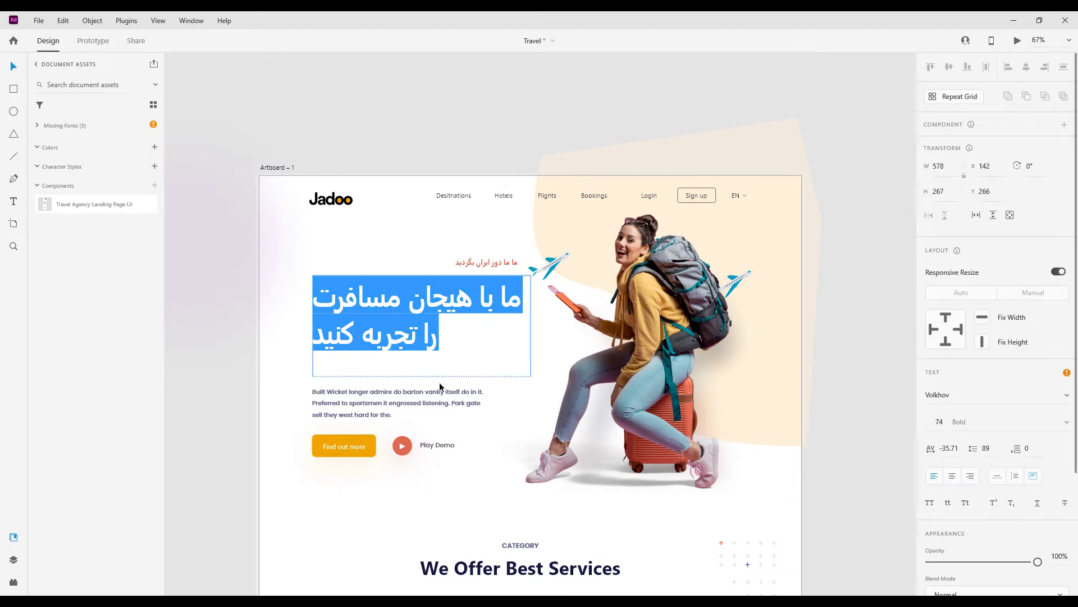
key("Escape")
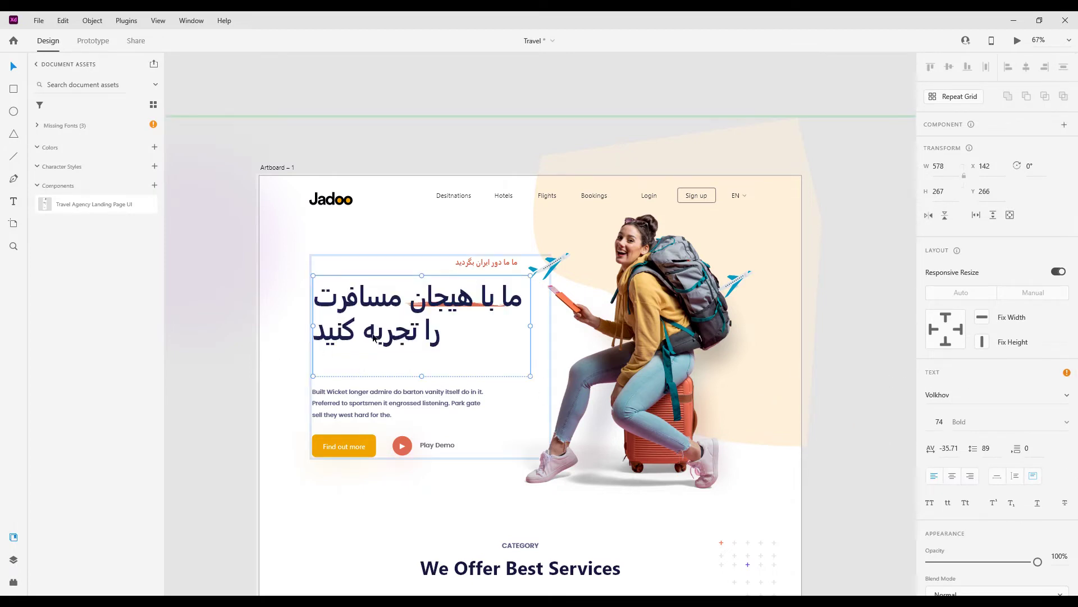
left_click(1070, 396)
left_click(983, 378)
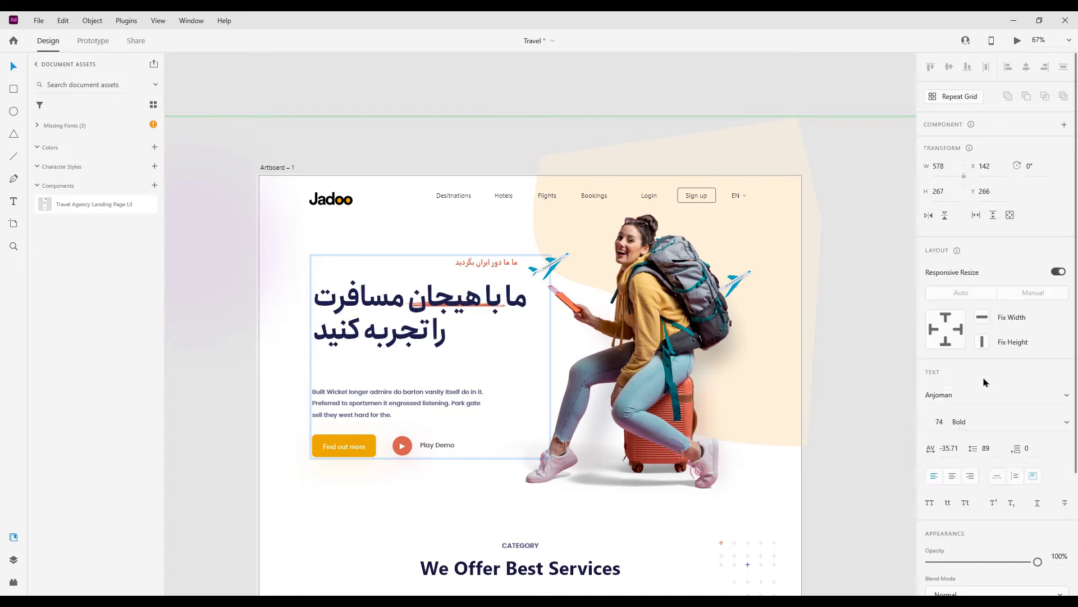
Step: Change the font of the red Persian tagline above the heading to Anjoman
left_click(482, 264)
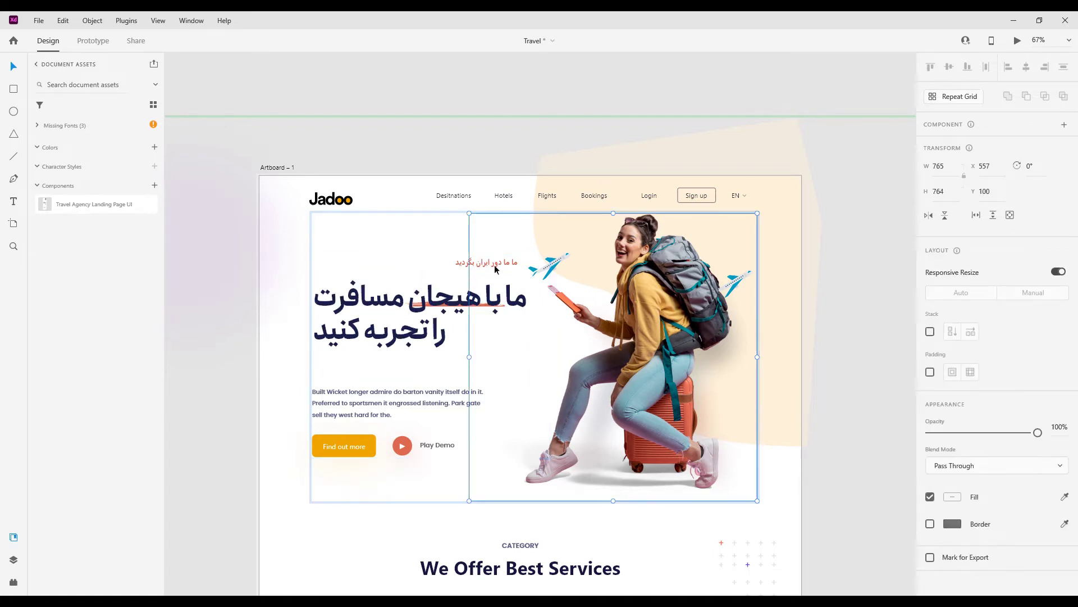
left_click(488, 264)
left_click(472, 263)
left_click(472, 264)
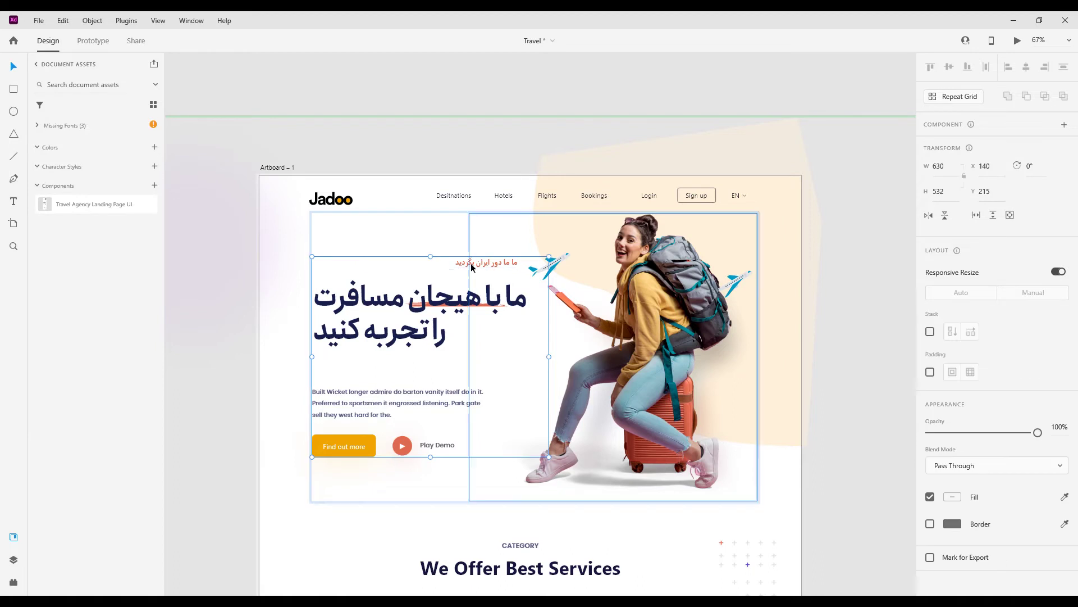
left_click(456, 264)
double_click(456, 264)
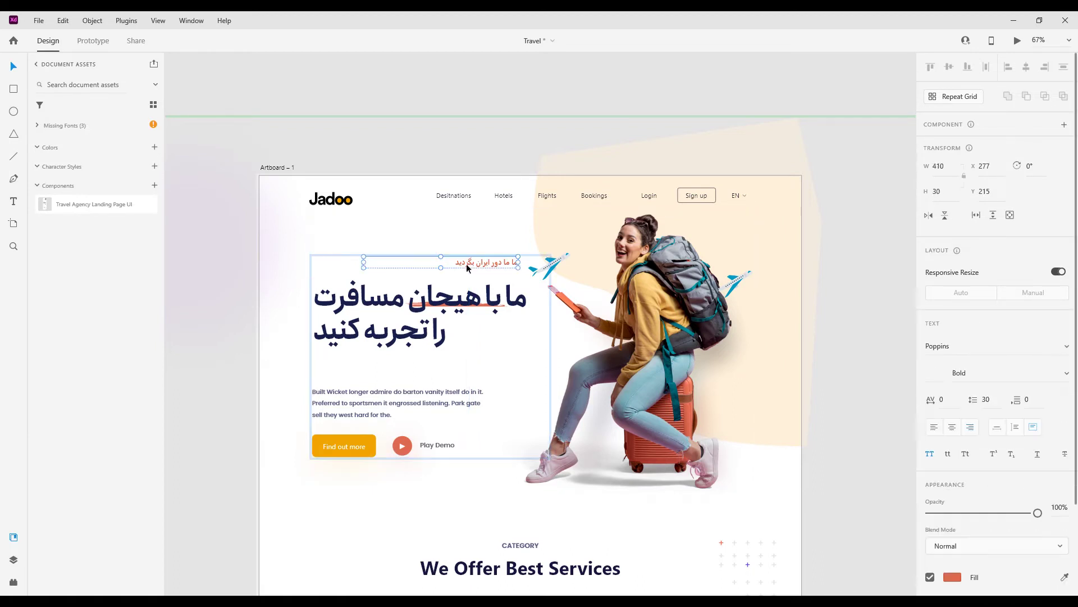
left_click(470, 264)
left_click(463, 264)
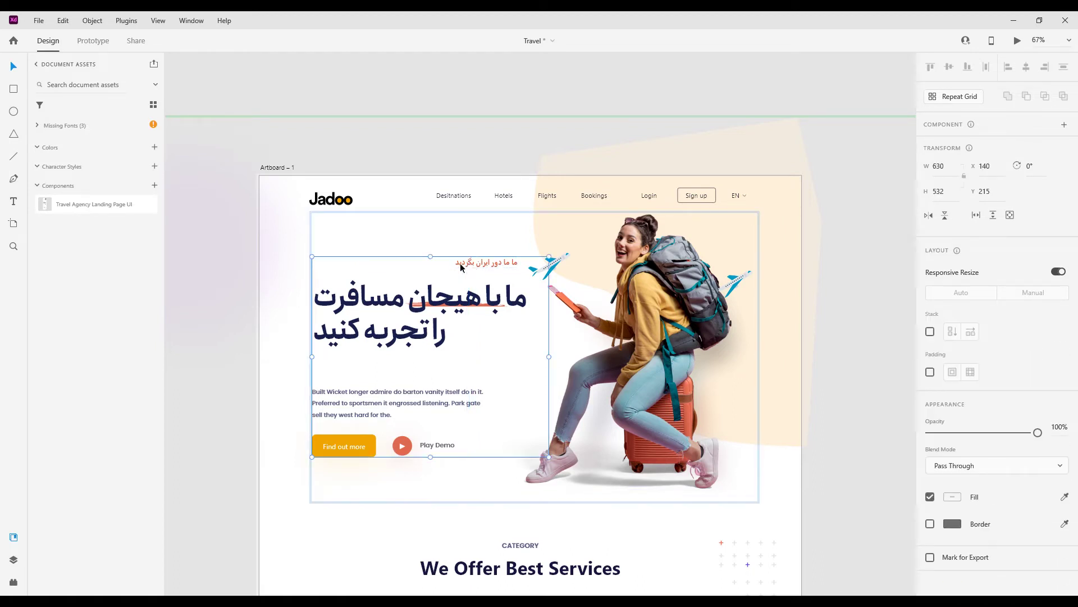
double_click(461, 265)
left_click(1068, 349)
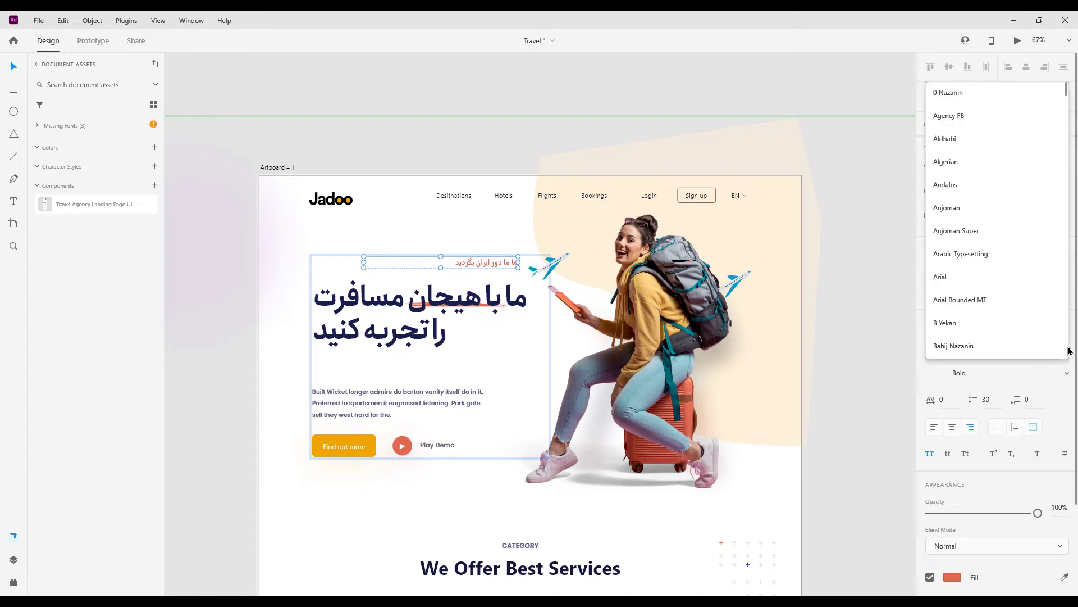
left_click(970, 209)
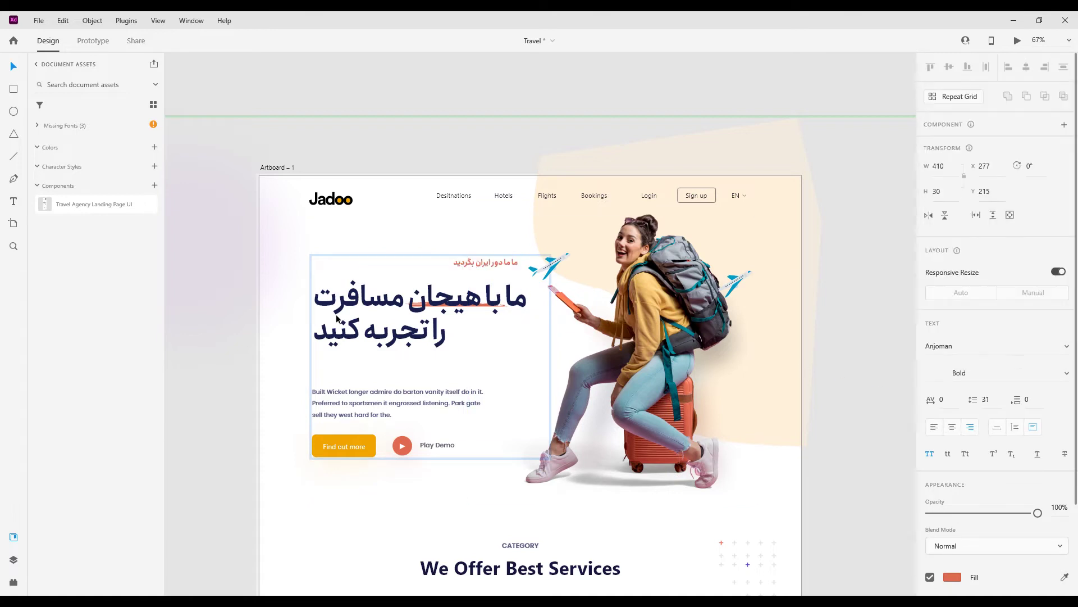
left_click(217, 301)
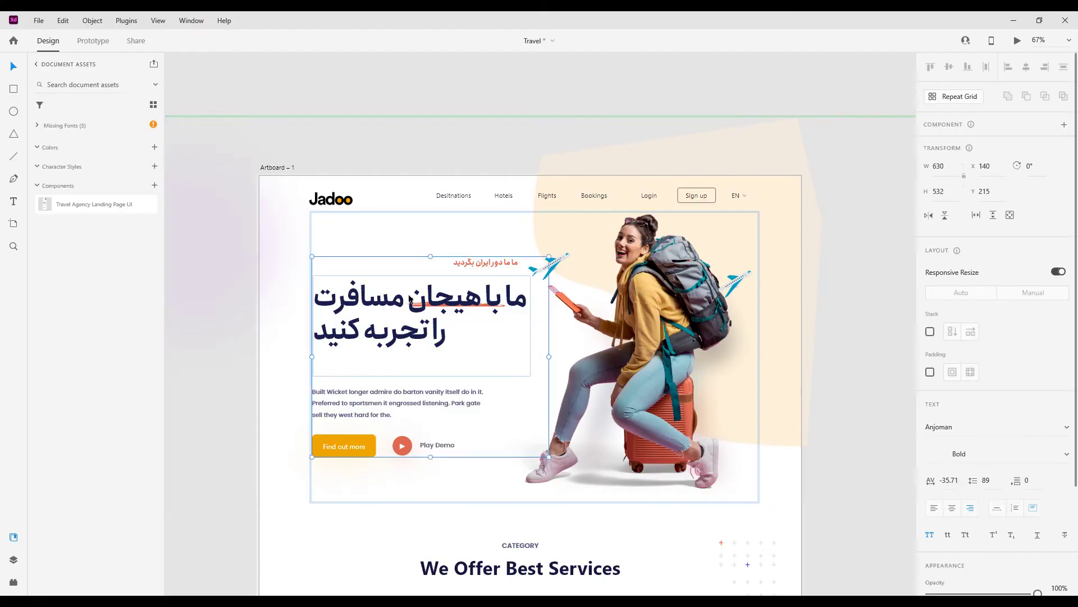
Step: Right-align all of the text in the Persian hero heading
double_click(408, 304)
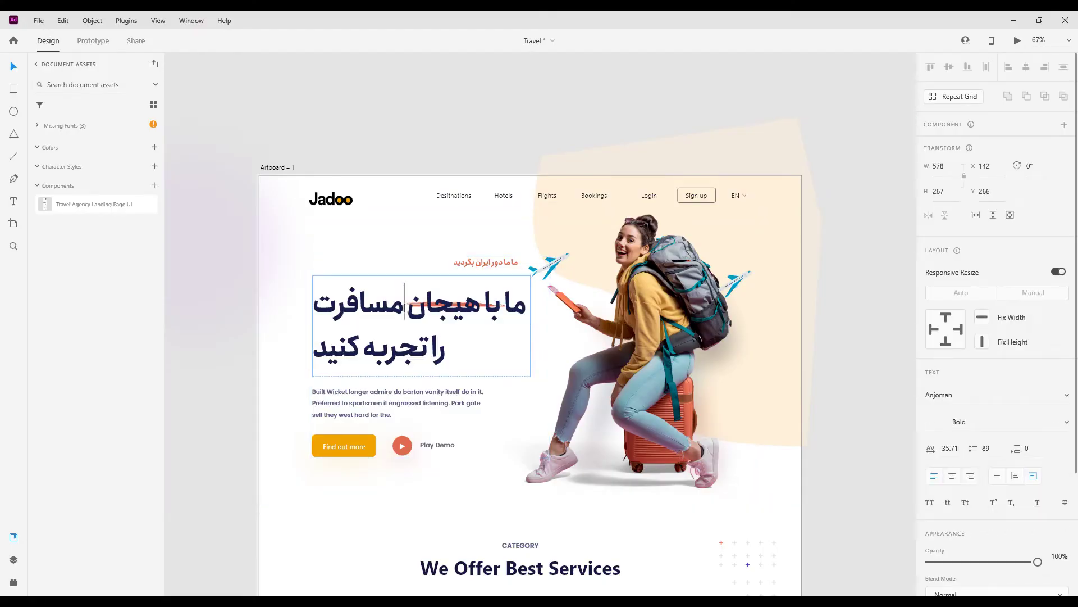
double_click(404, 307)
key("ctrl+a")
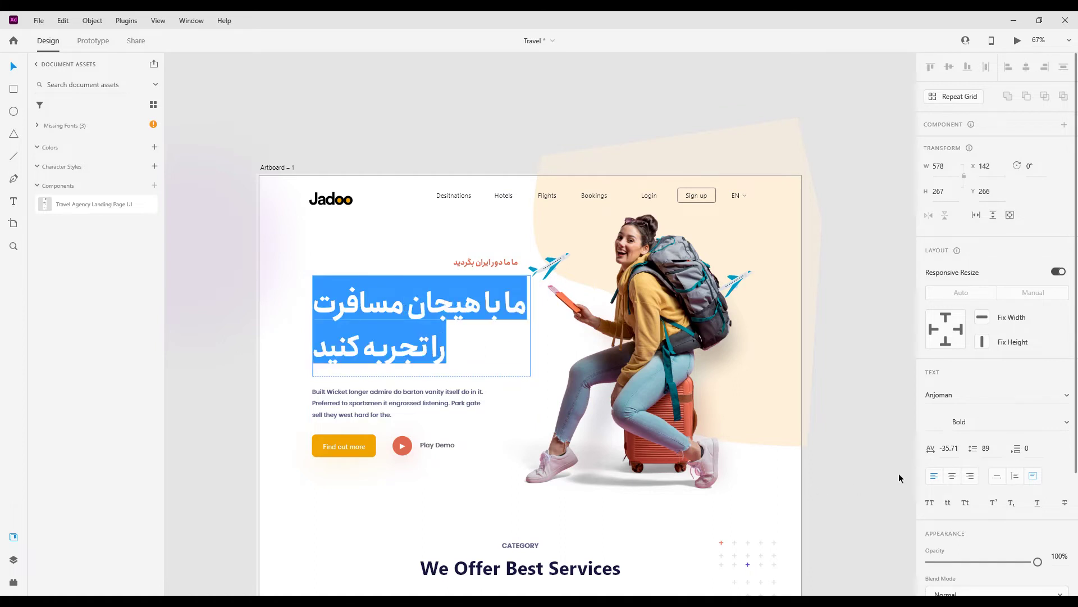
left_click(970, 478)
key("Escape")
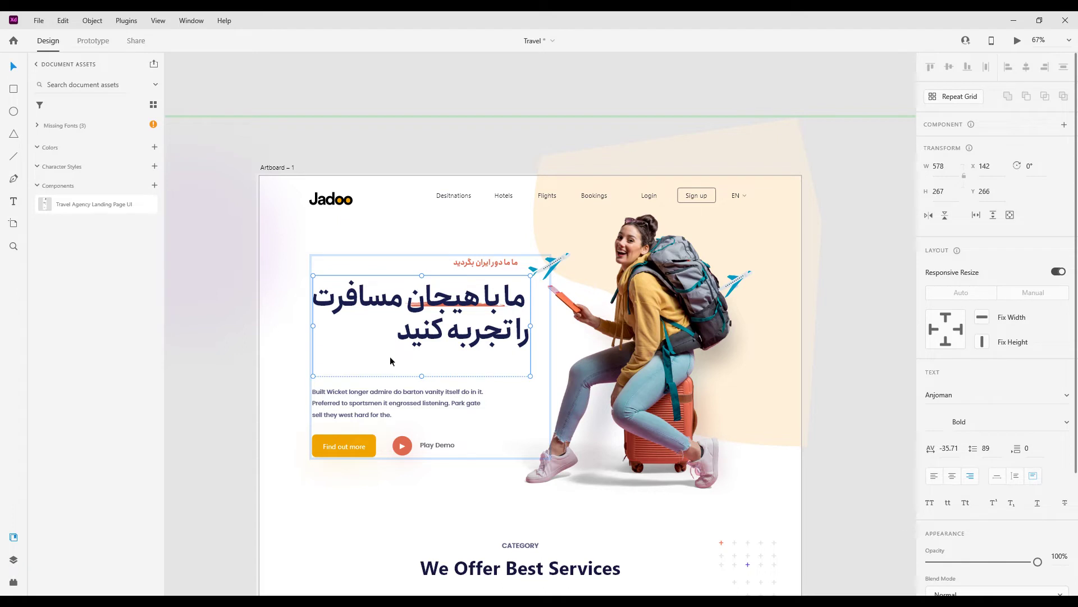
left_click(369, 396)
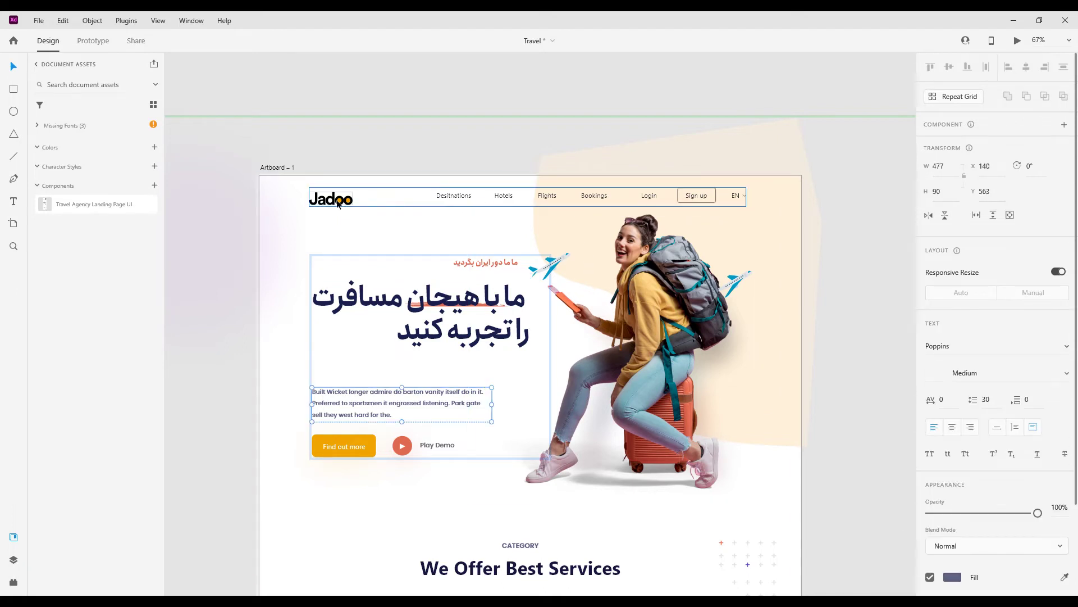
key("Escape")
scroll(436, 424, "down", 3)
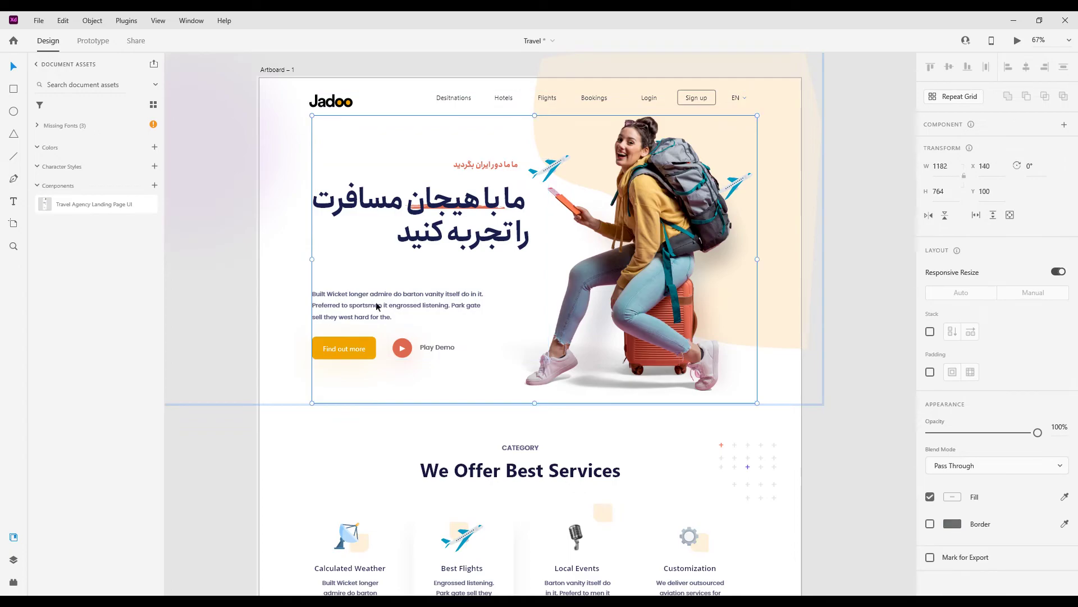
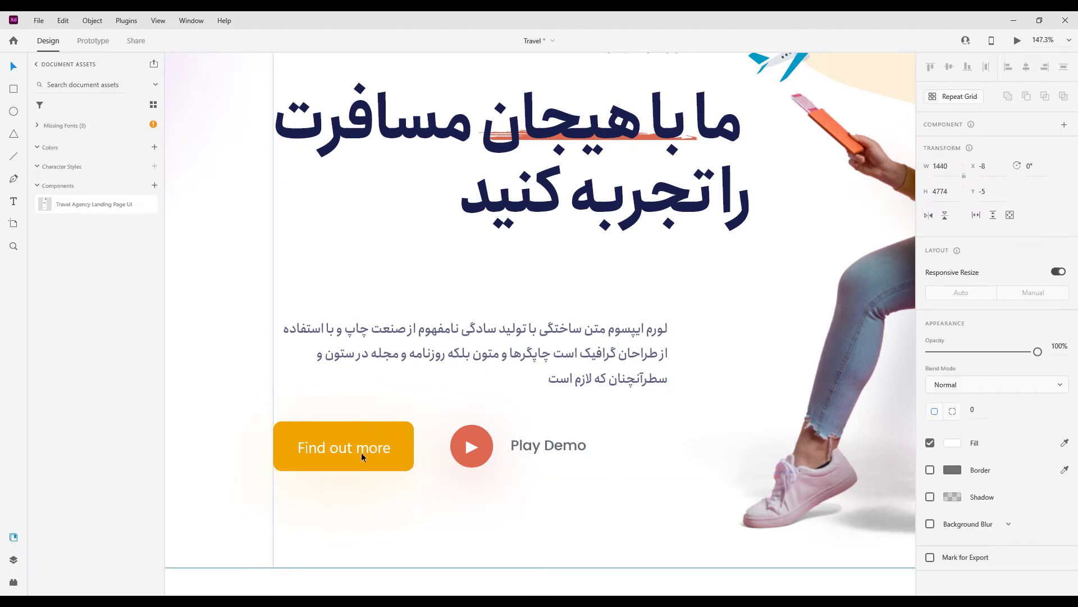
scroll(446, 437, "down", 5)
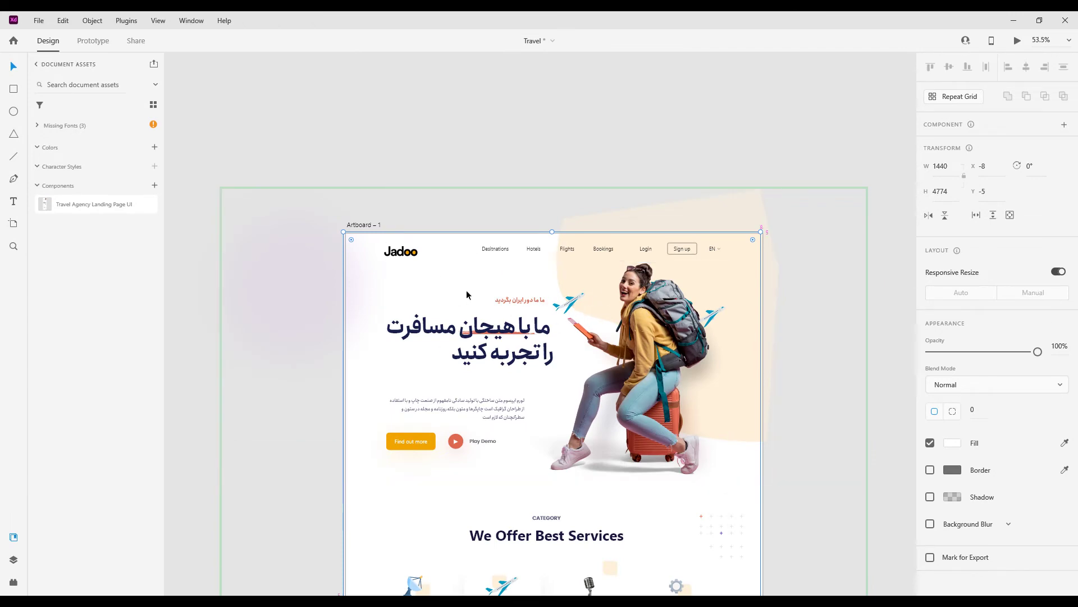
scroll(466, 290, "up", 4)
scroll(467, 232, "down", 3)
left_click_drag(622, 277, 587, 273)
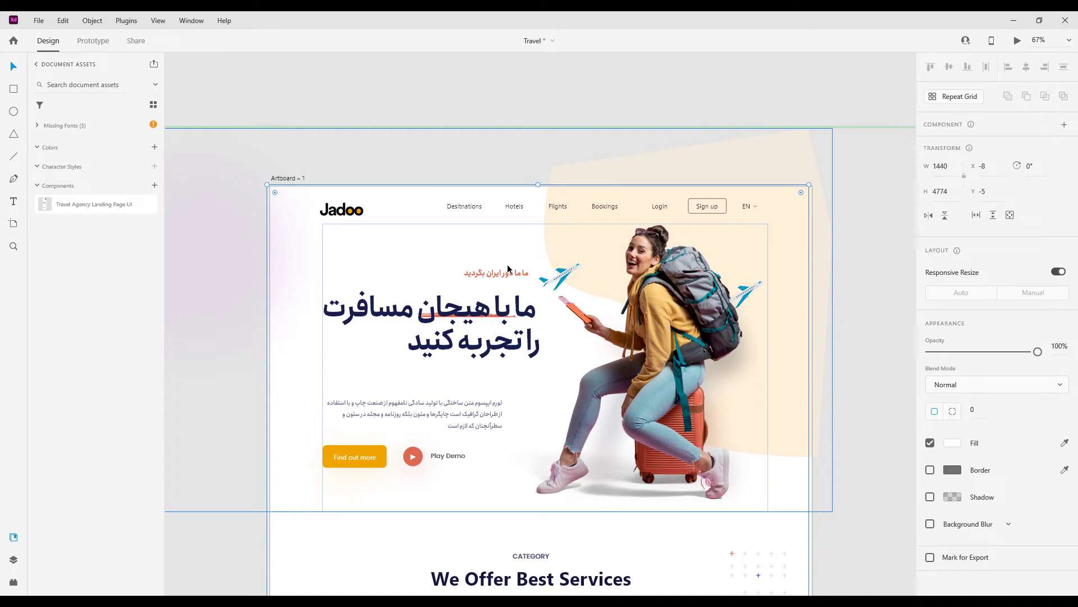
Step: Hide the document assets to give the hero artboard more working room
left_click(337, 212)
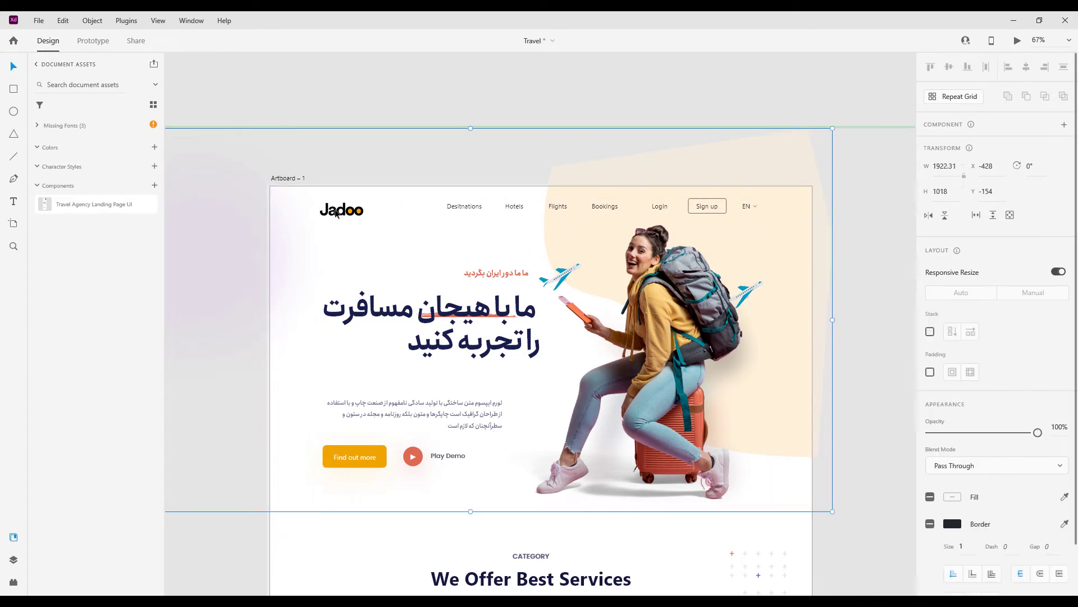
scroll(337, 212, "up", 3)
key("Escape")
key("ctrl+shift+y")
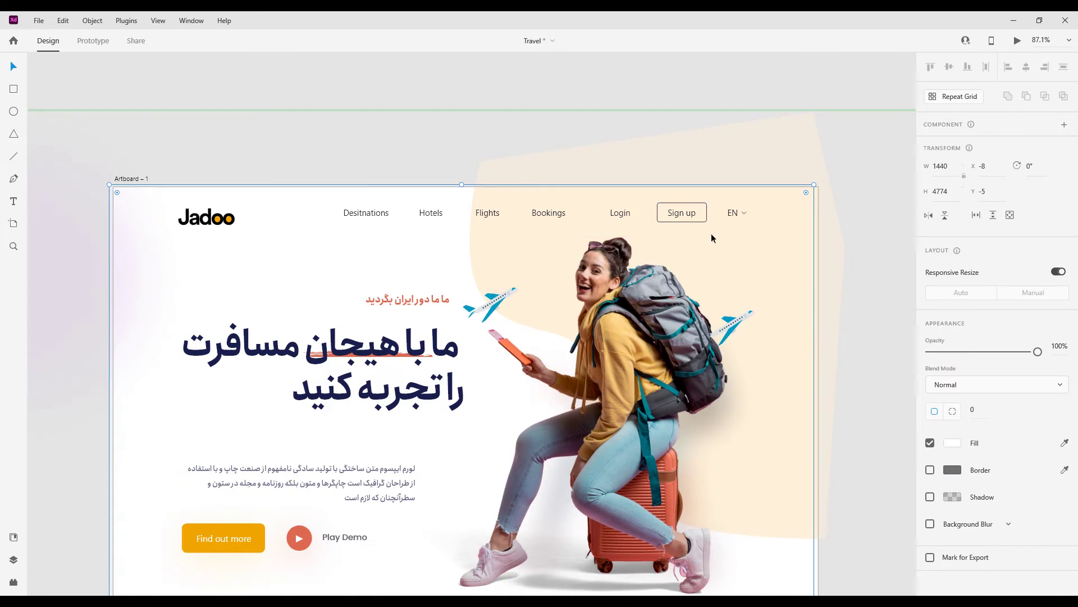
Step: Lock the beige Decore background shape inside the hero's Decore group in the layer list
left_click(536, 269)
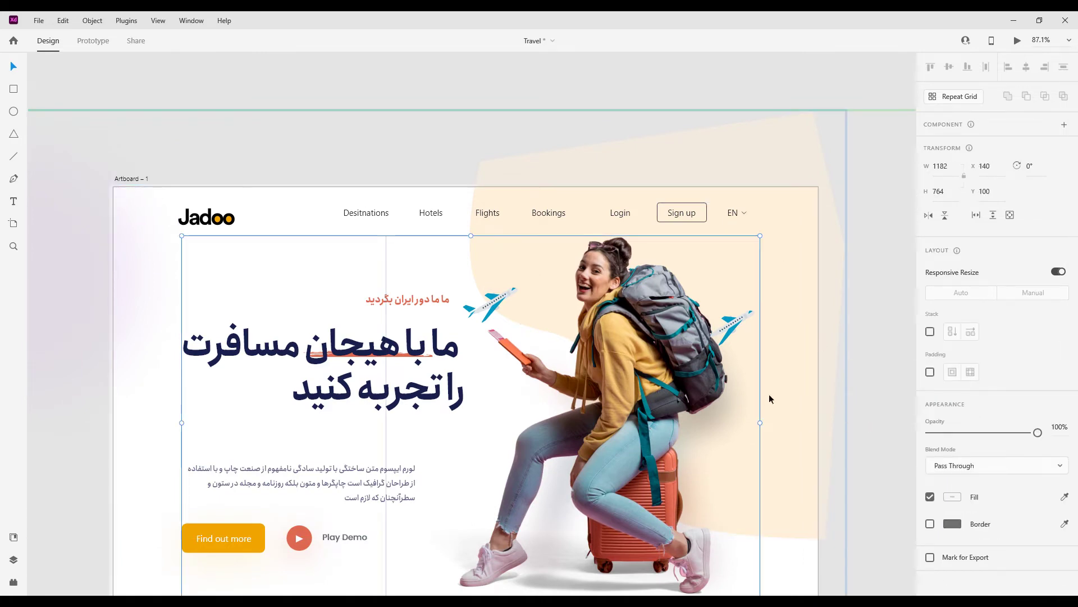
double_click(829, 326)
double_click(828, 326)
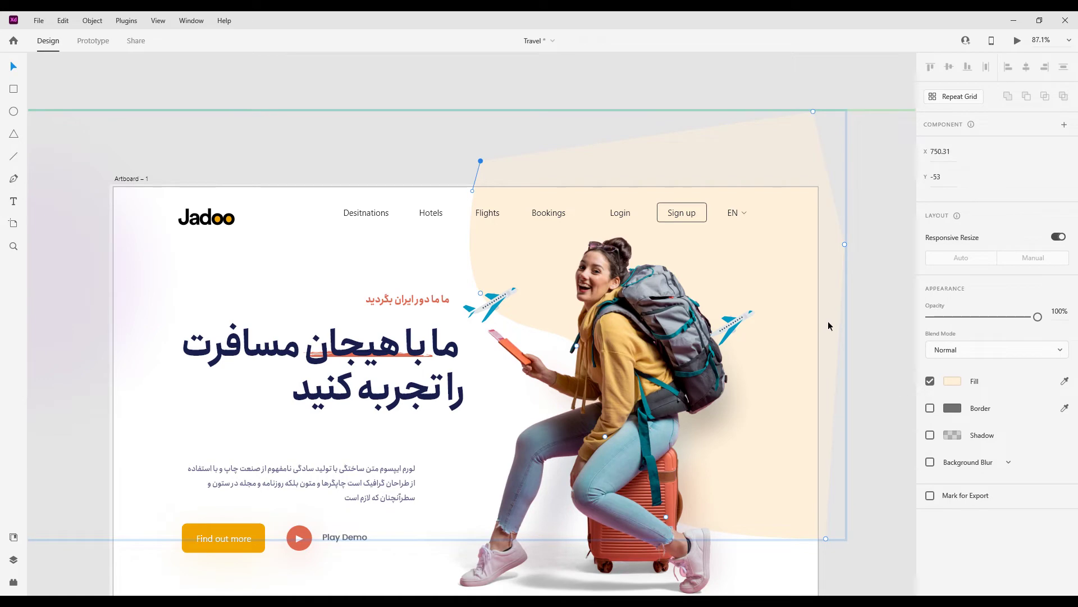
left_click(14, 559)
left_click(136, 198)
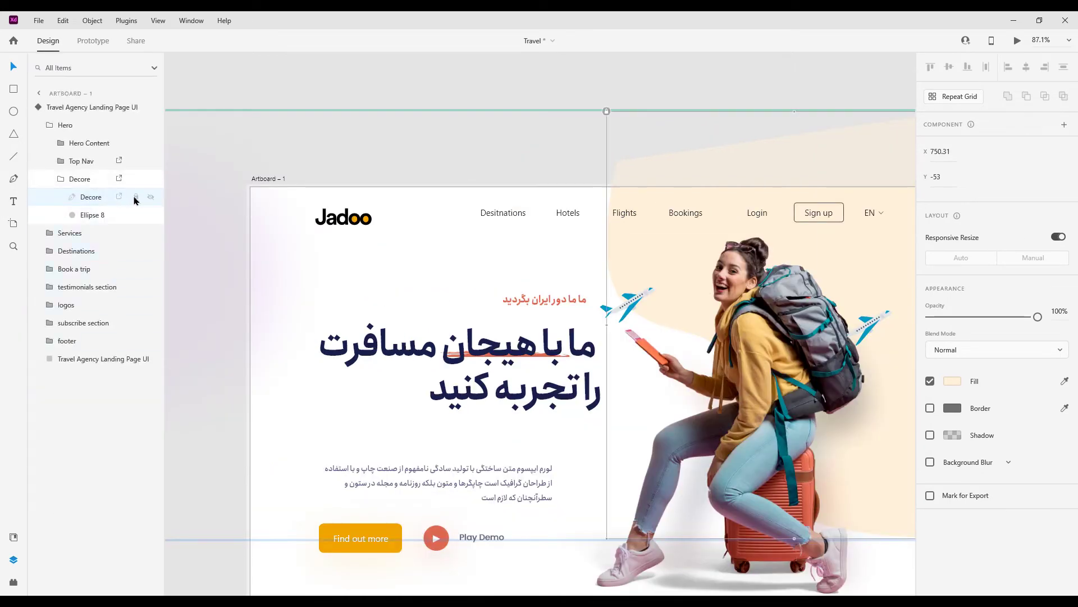
left_click(354, 237)
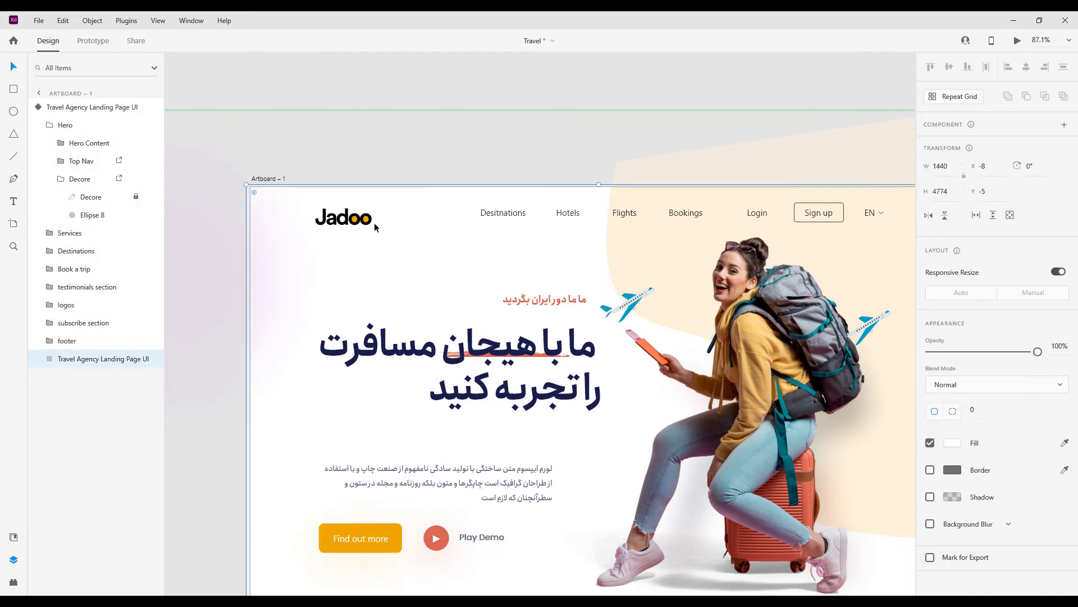
scroll(461, 372, "down", 3)
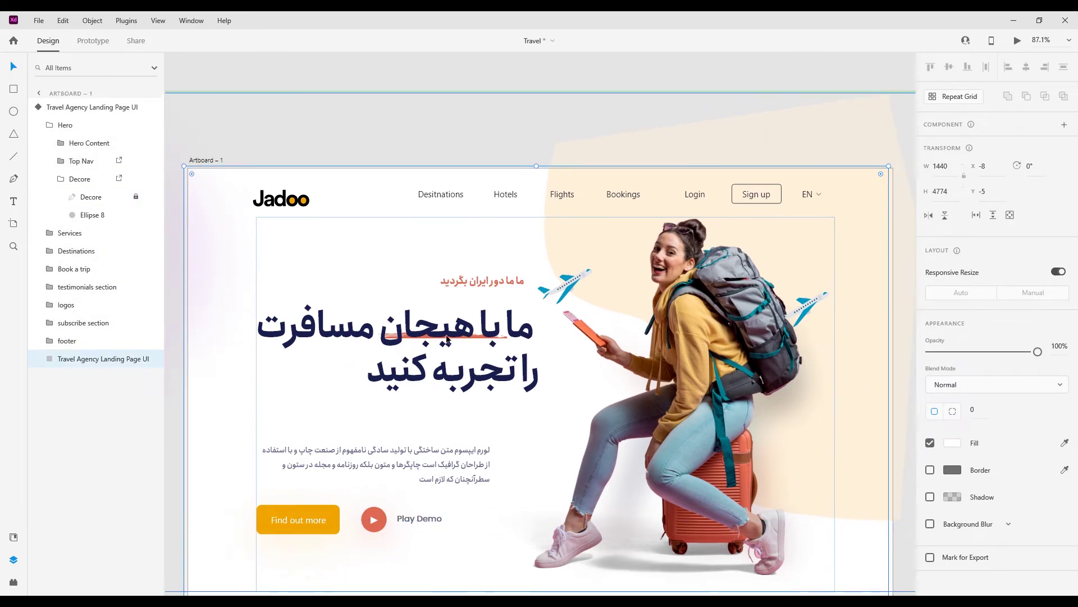
Step: Move the Jadoo logo to the right end of the hero's top navigation, over the Sign up button area
key("Return")
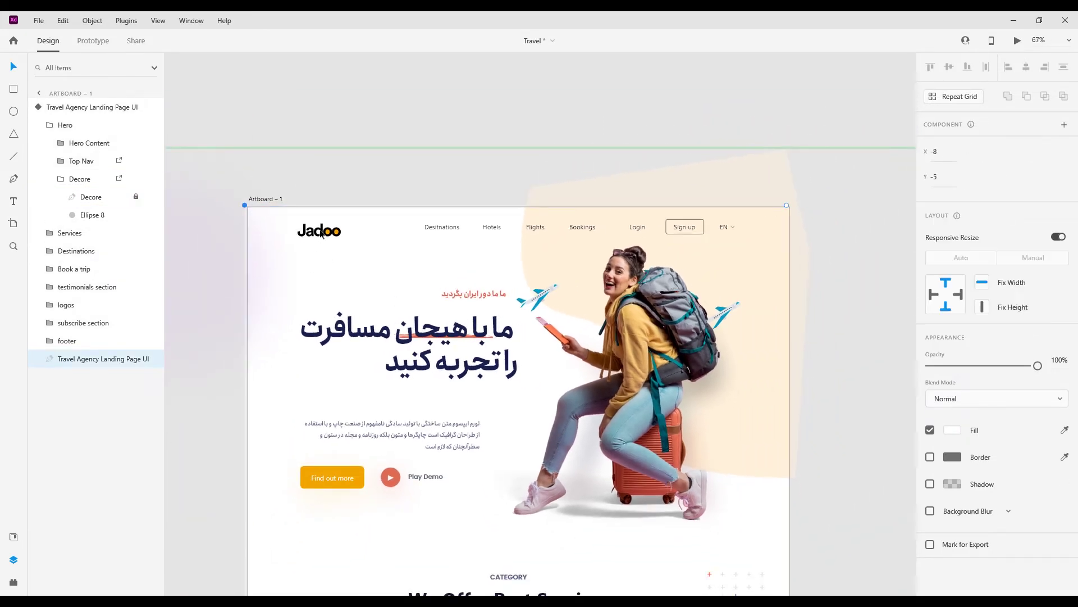
left_click(322, 235)
double_click(317, 235)
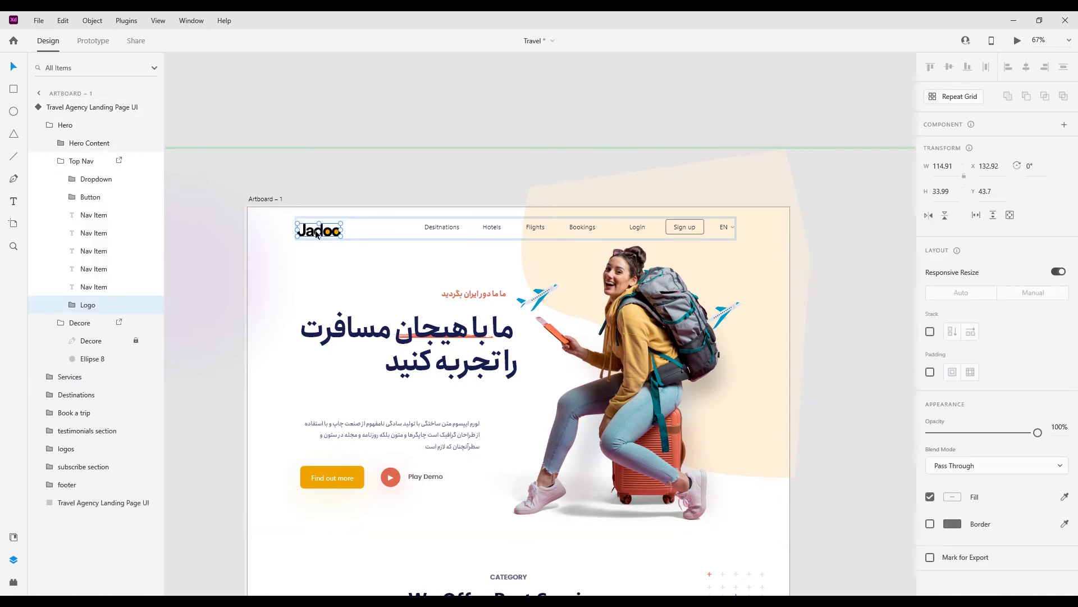
left_click_drag(317, 234, 714, 230)
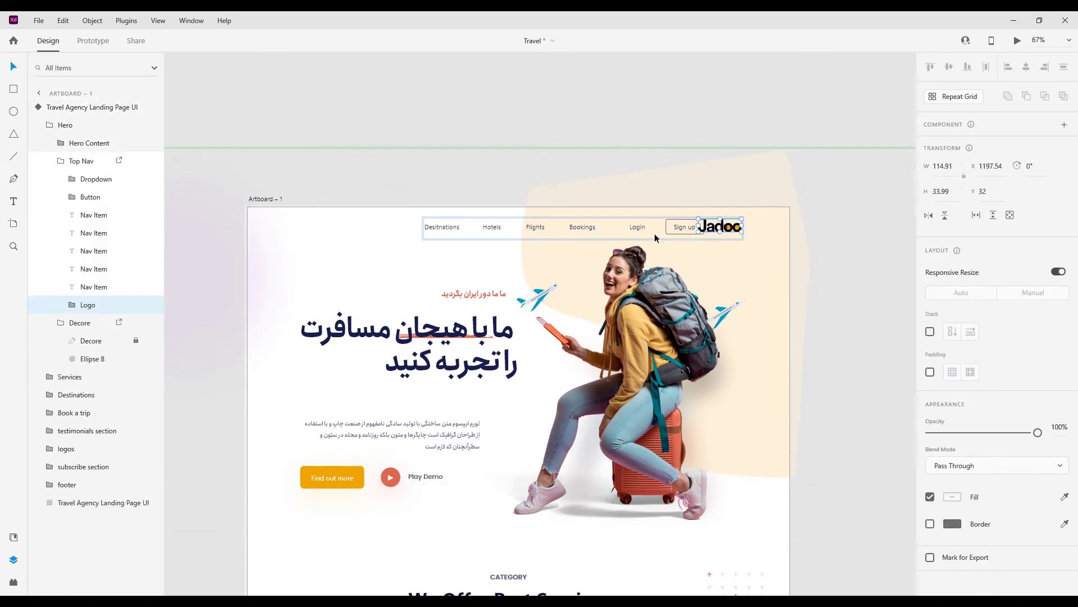
Step: Move the Sign up button to the left end of the navigation and shift the logo right, past the EN dropdown
left_click(435, 234)
left_click(682, 232)
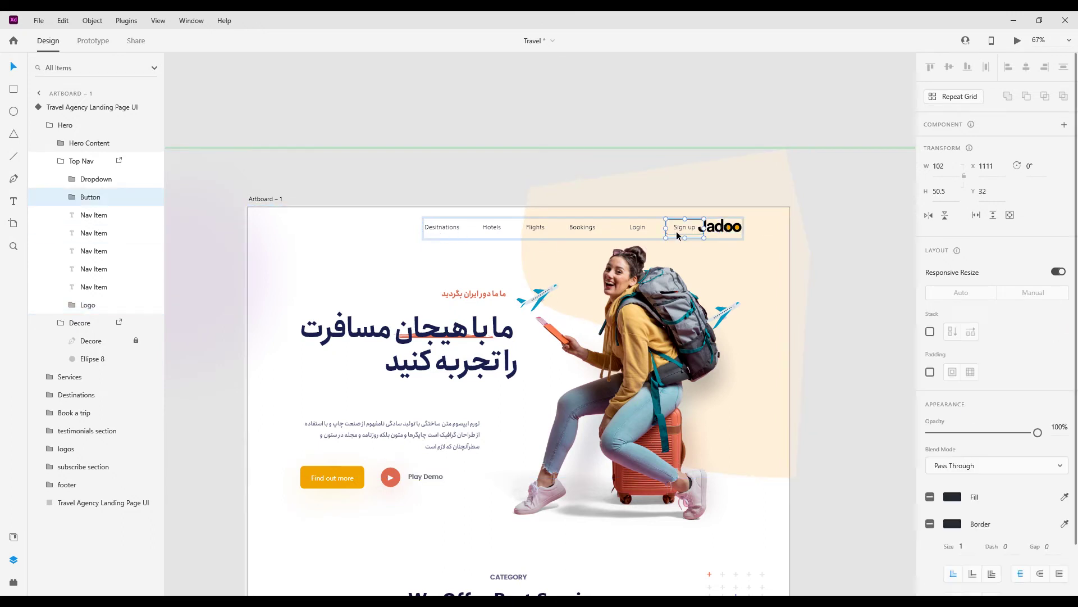
left_click_drag(685, 234, 319, 231)
left_click(707, 232)
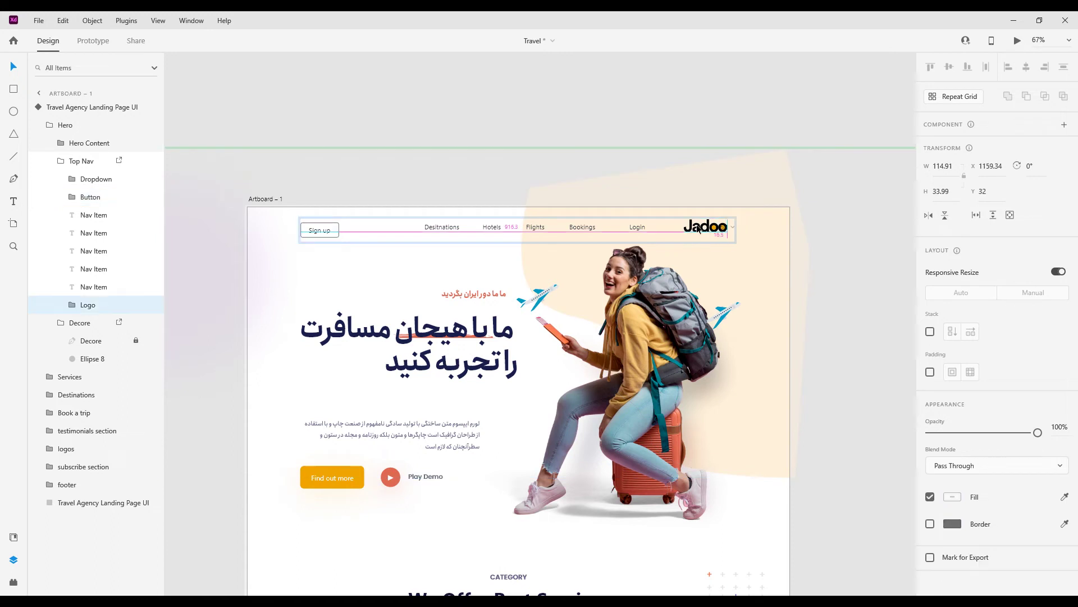
left_click_drag(709, 232, 753, 230)
Step: Place the EN dropdown to the left of the Sign up button and the Login link just to its right
left_click(732, 230)
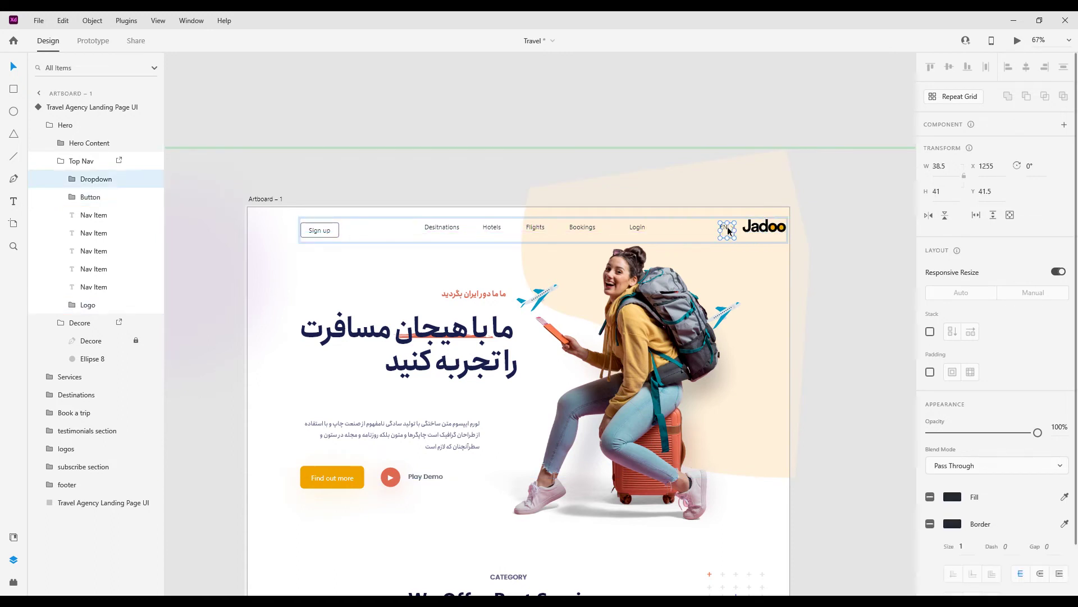
scroll(727, 230, "up", 3)
left_click_drag(727, 227, 188, 234)
scroll(276, 227, "down", 3)
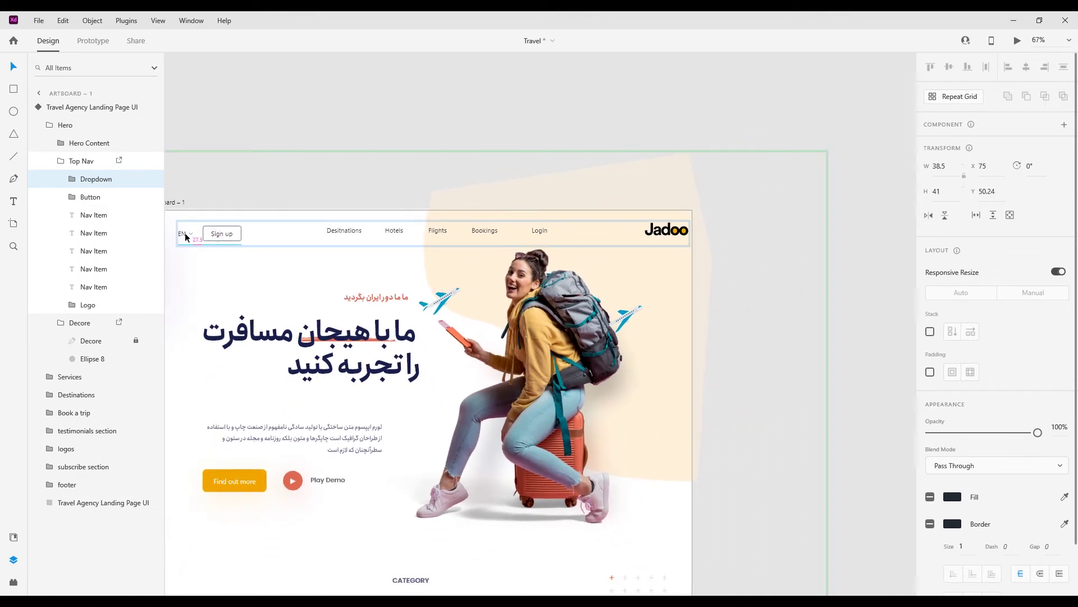
left_click(542, 230)
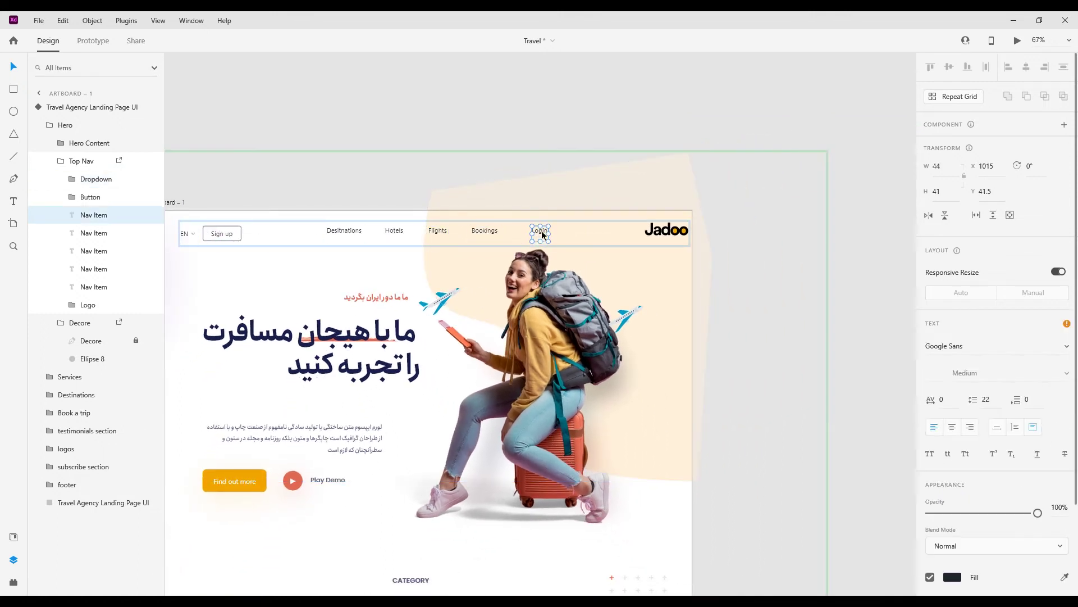
left_click_drag(537, 230, 261, 232)
left_click(672, 237)
left_click_drag(673, 237, 651, 233)
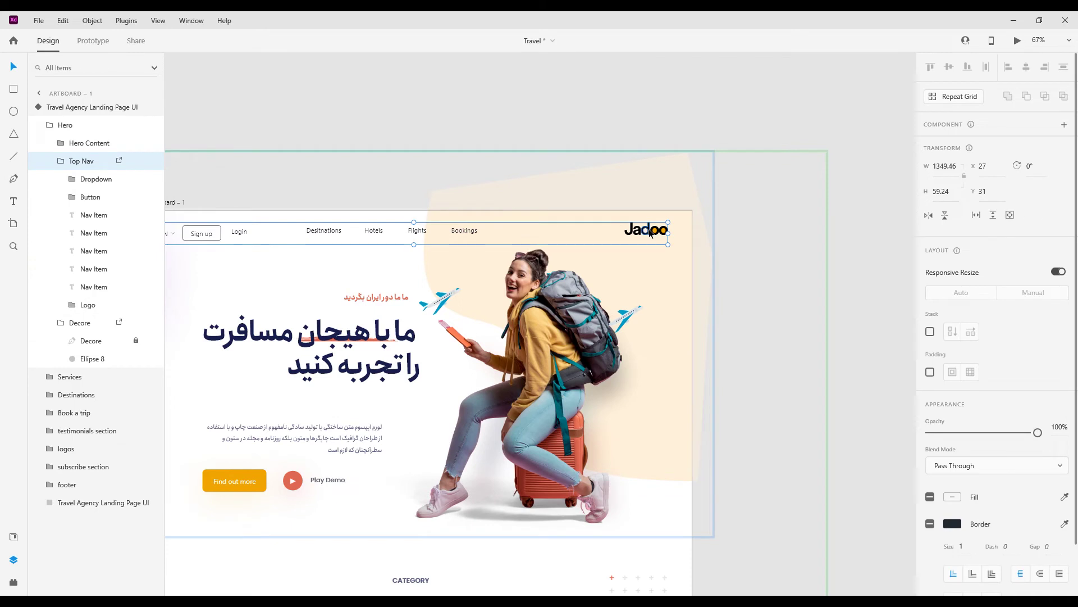
key("ctrl+z")
Step: Move only the Jadoo logo left, away from the artboard's right edge, to about X 1213
left_click(659, 235)
double_click(658, 235)
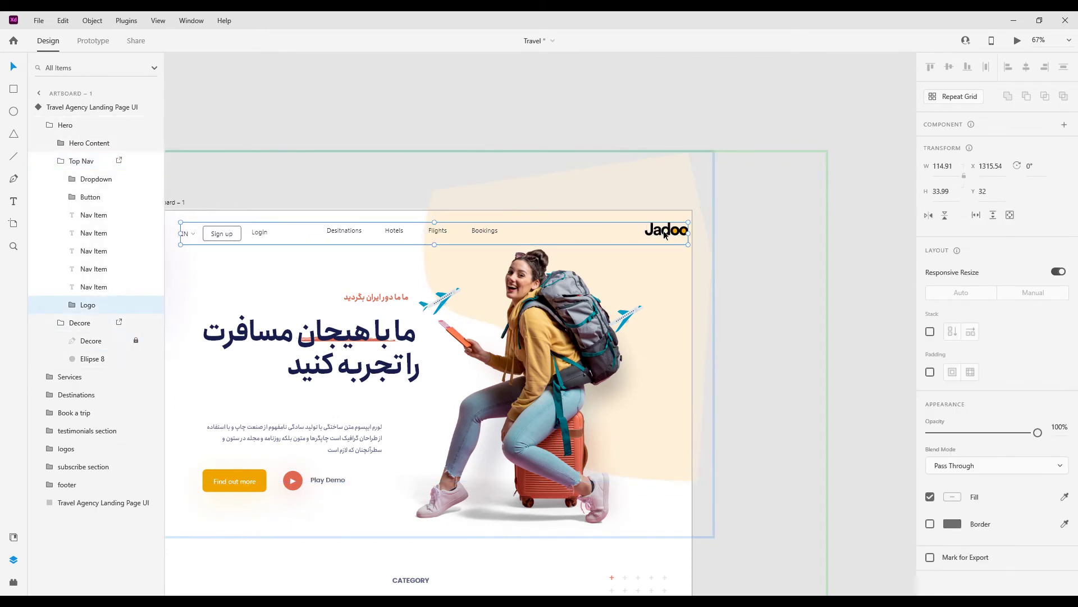
left_click_drag(658, 235, 631, 234)
Step: Turn on the column layout grid for Artboard – 1
scroll(493, 193, "left", 3)
left_click(505, 291)
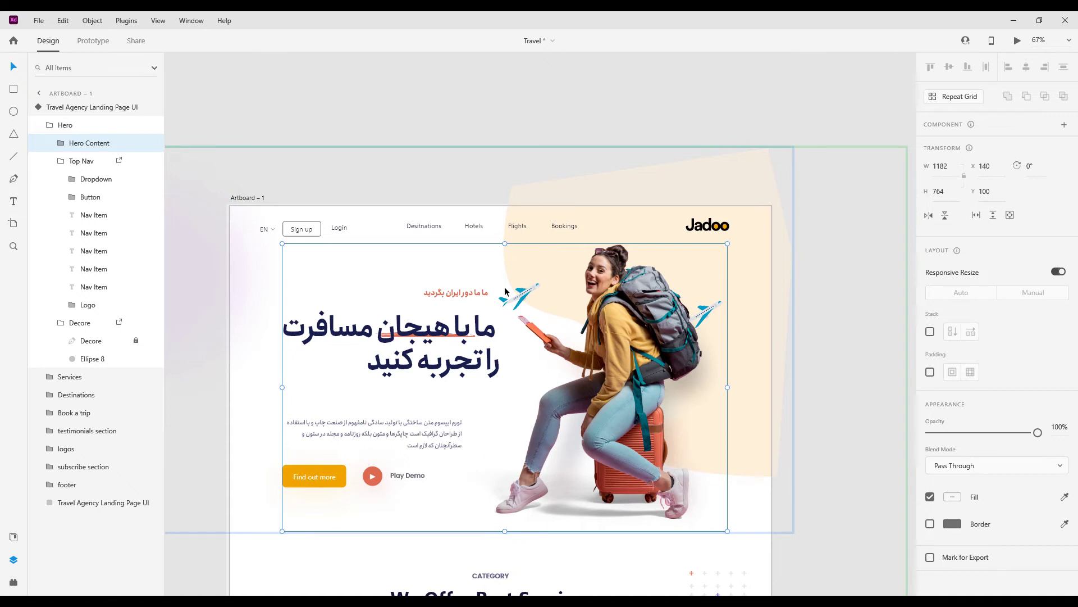
left_click(248, 198)
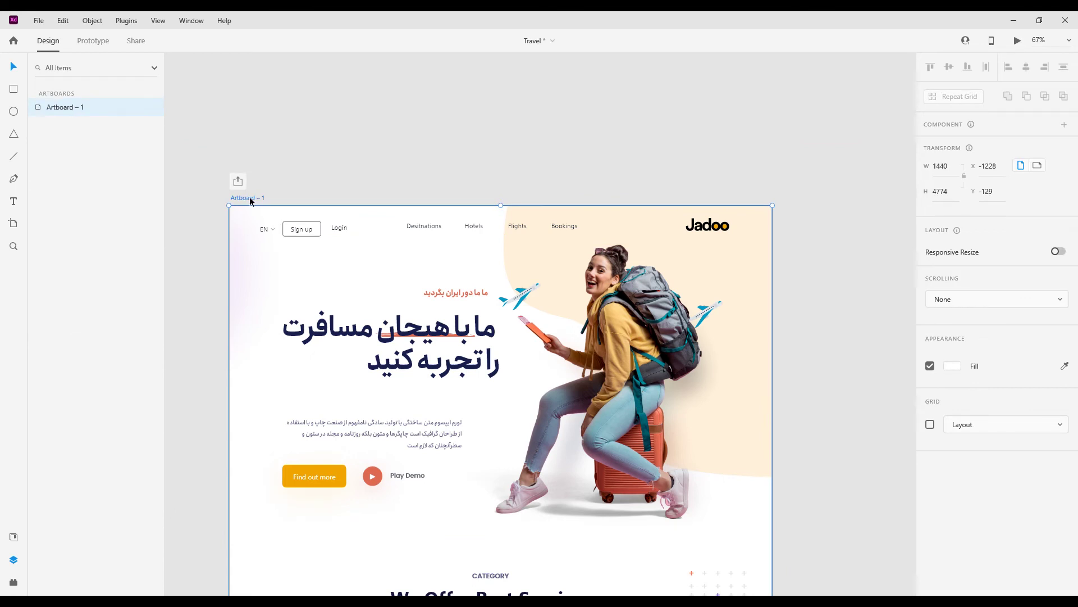
left_click(931, 425)
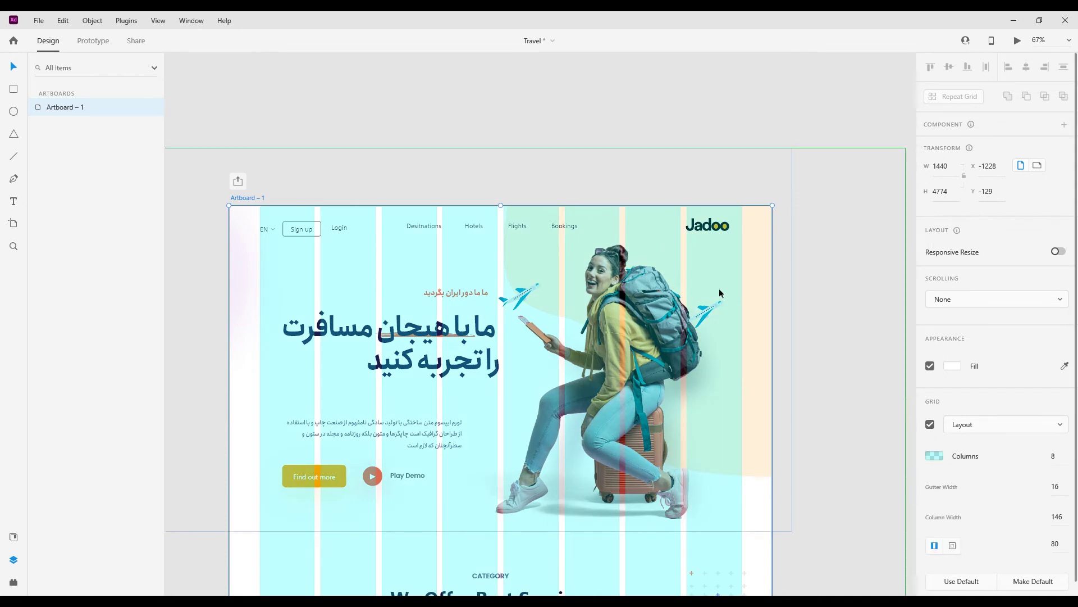
Step: Align the Jadoo logo's right edge with the outer edge of the last grid column, at about X 1245
scroll(718, 293, "up", 2)
scroll(719, 293, "down", 2)
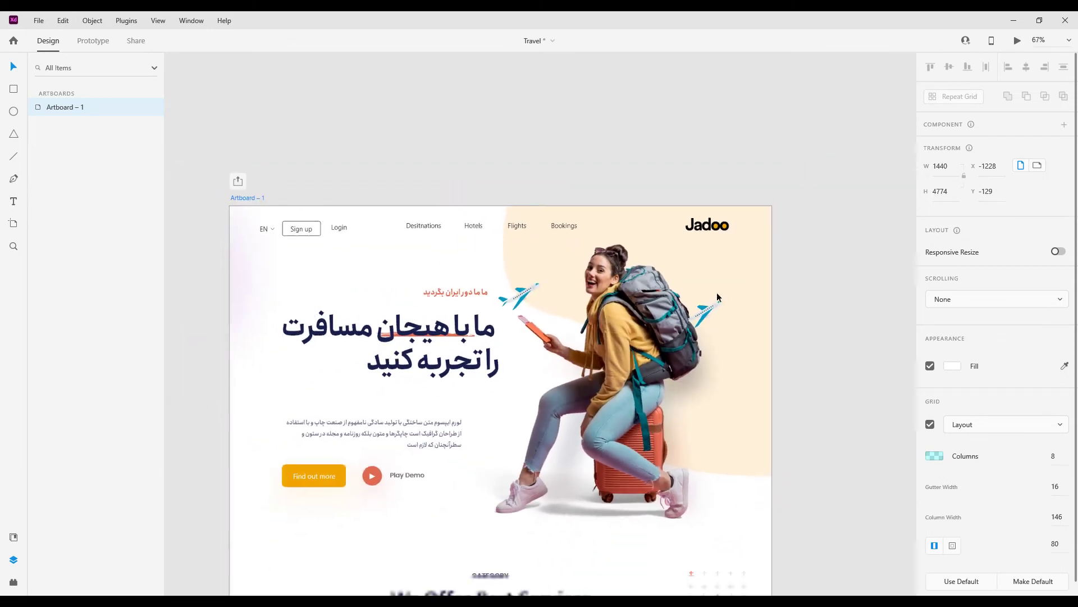
scroll(606, 168, "down", 1)
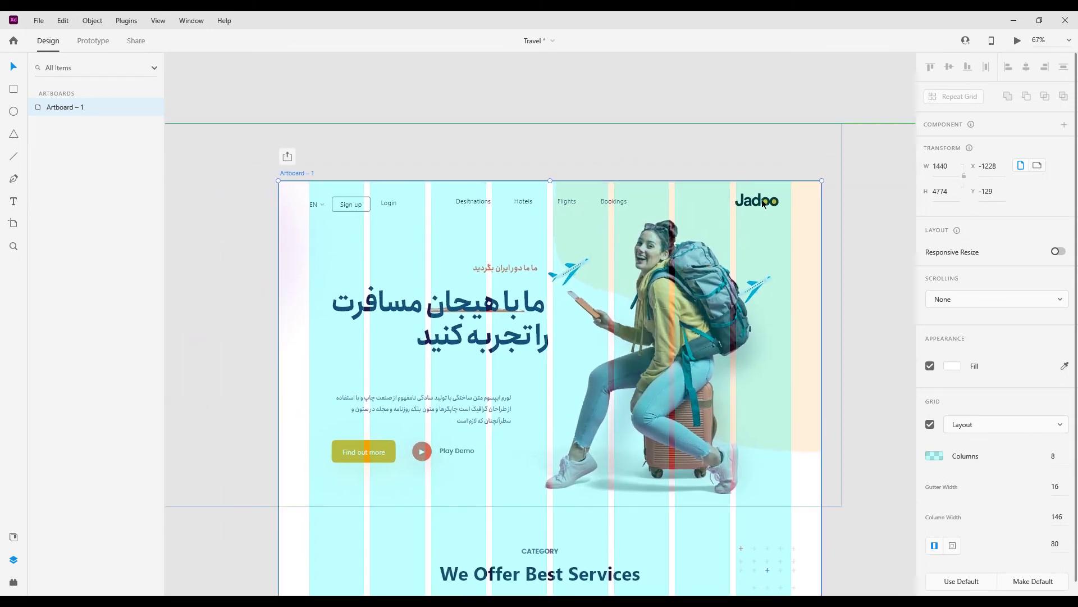
left_click(759, 203)
double_click(759, 203)
double_click(759, 202)
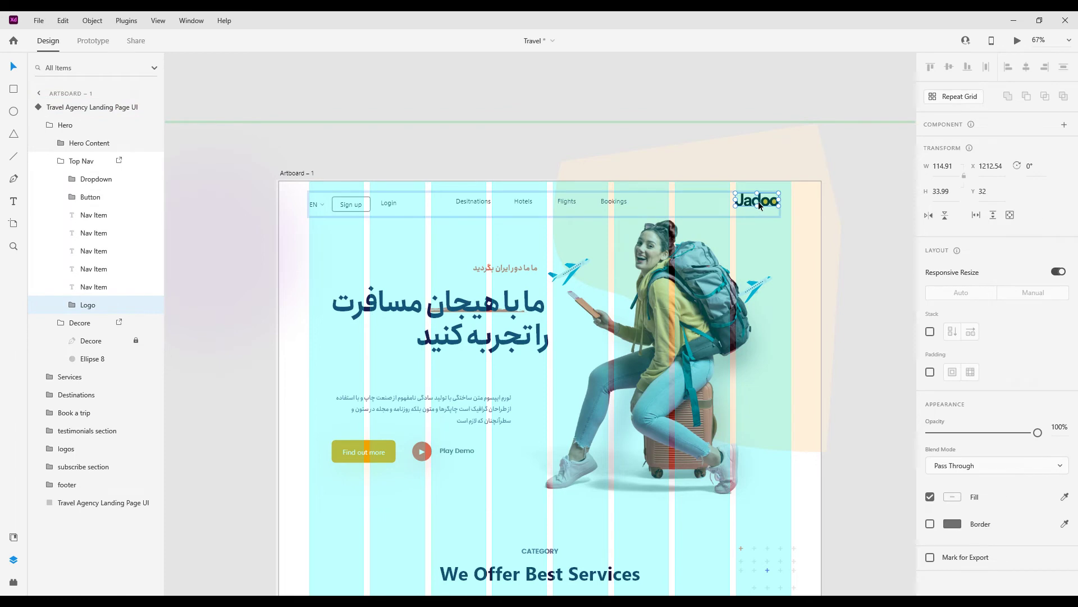
left_click(760, 203)
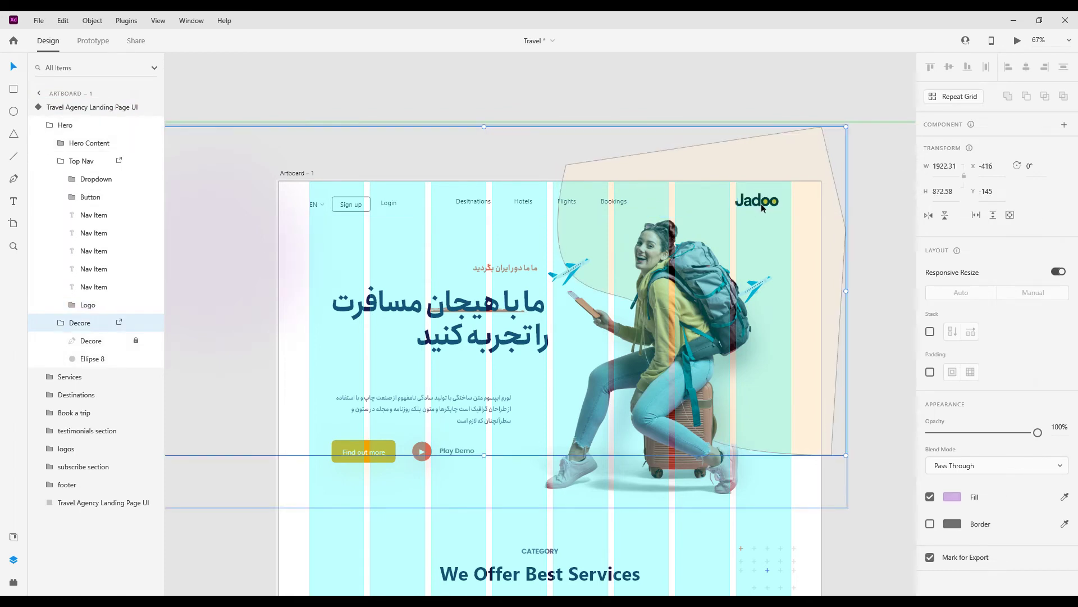
double_click(762, 207)
left_click_drag(759, 203, 767, 206)
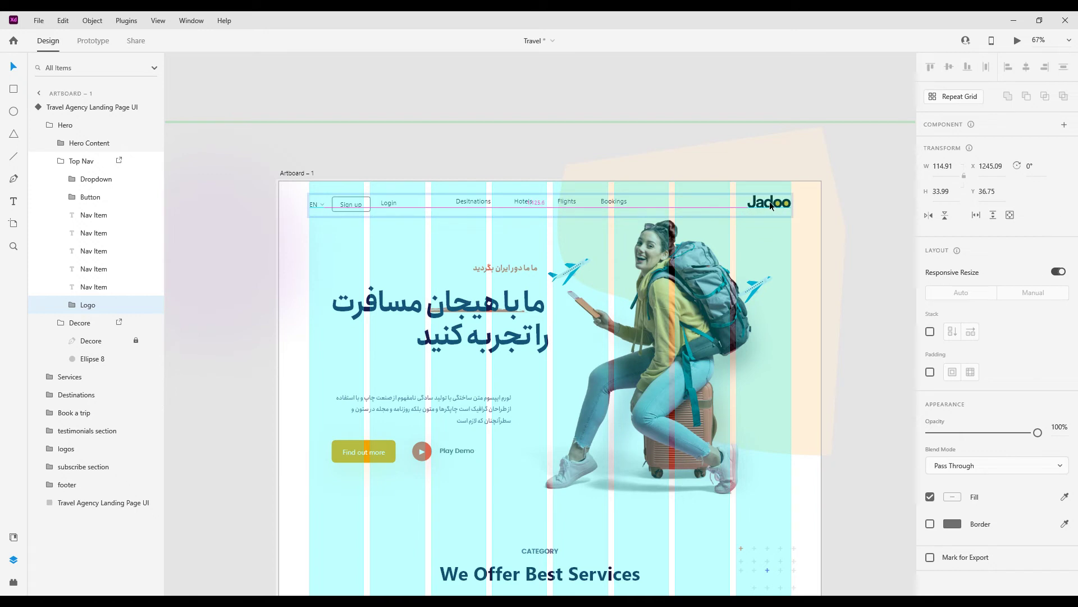
left_click_drag(770, 201, 769, 201)
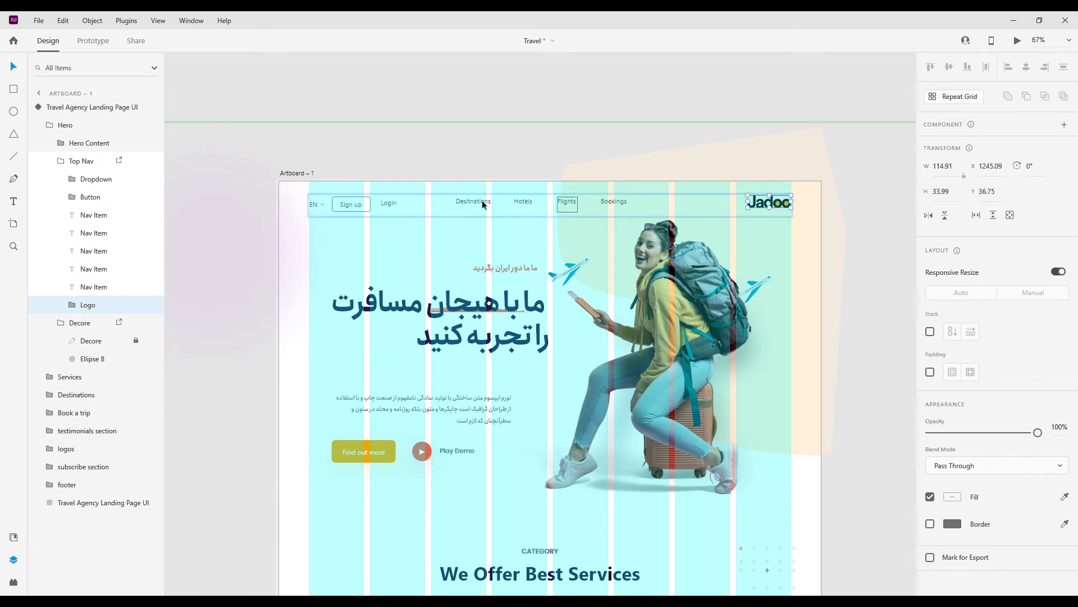
Step: Line up the EN dropdown, Sign up button and Login link from the first grid column, with EN at about X 94 and Login at X 319.5
left_click(390, 203)
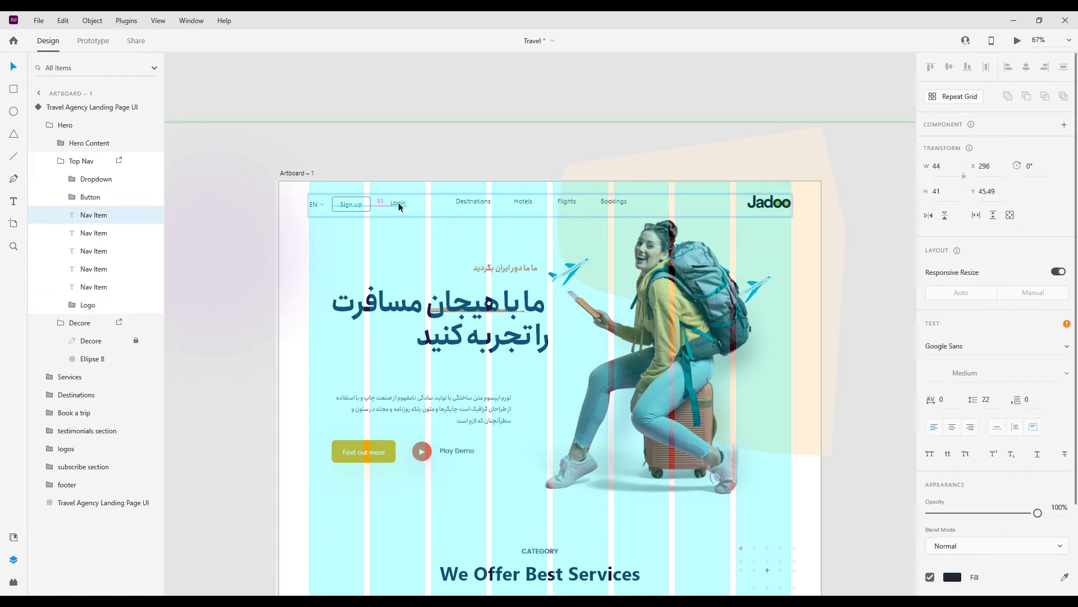
left_click(360, 207)
left_click_drag(351, 205, 321, 207)
left_click(317, 208)
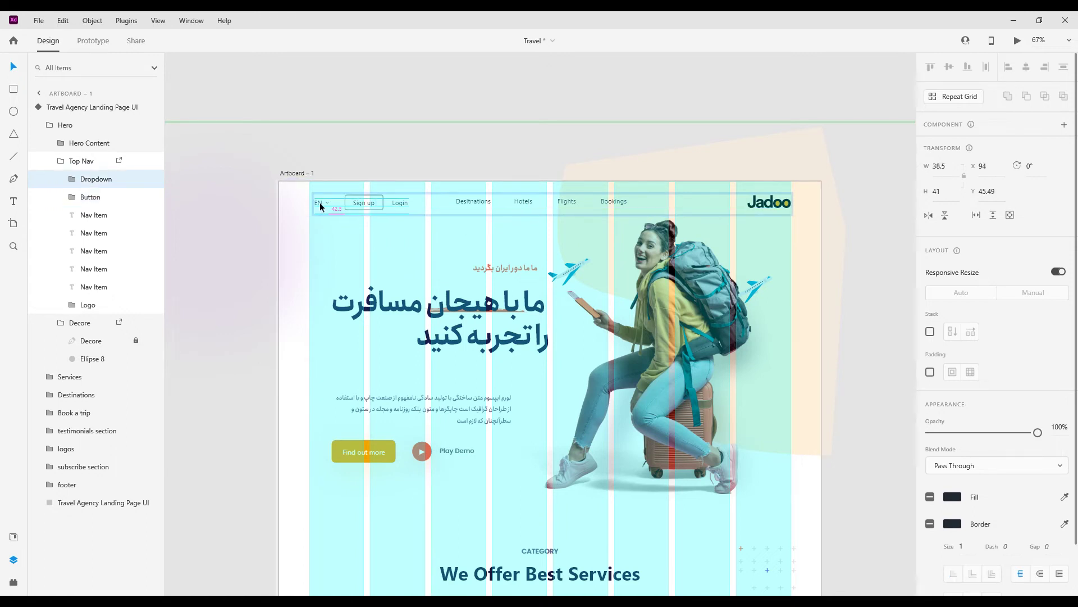
left_click_drag(320, 202, 320, 202)
left_click(397, 201)
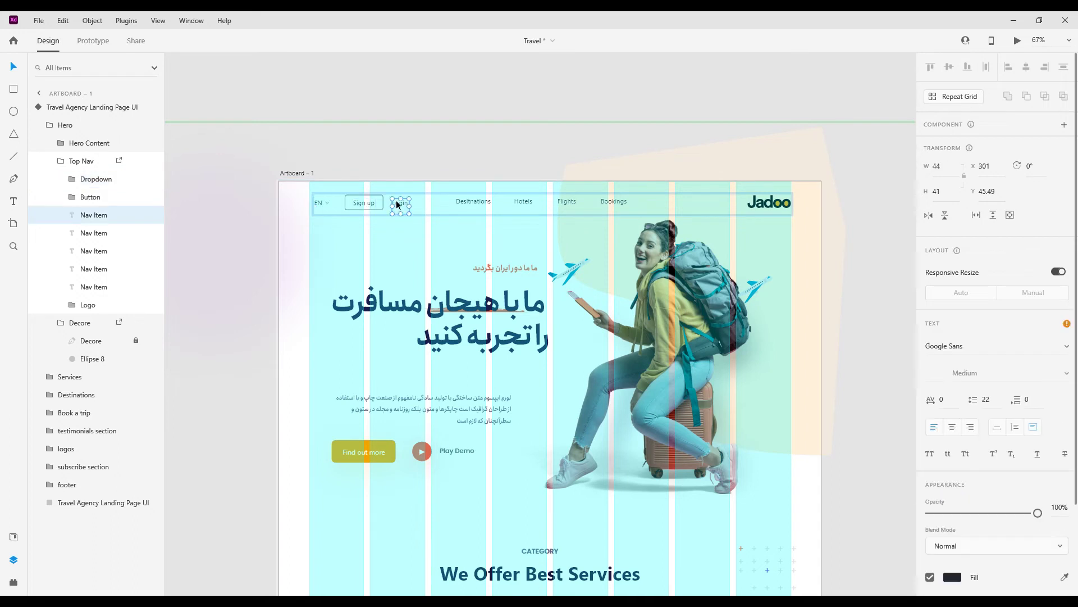
double_click(366, 204)
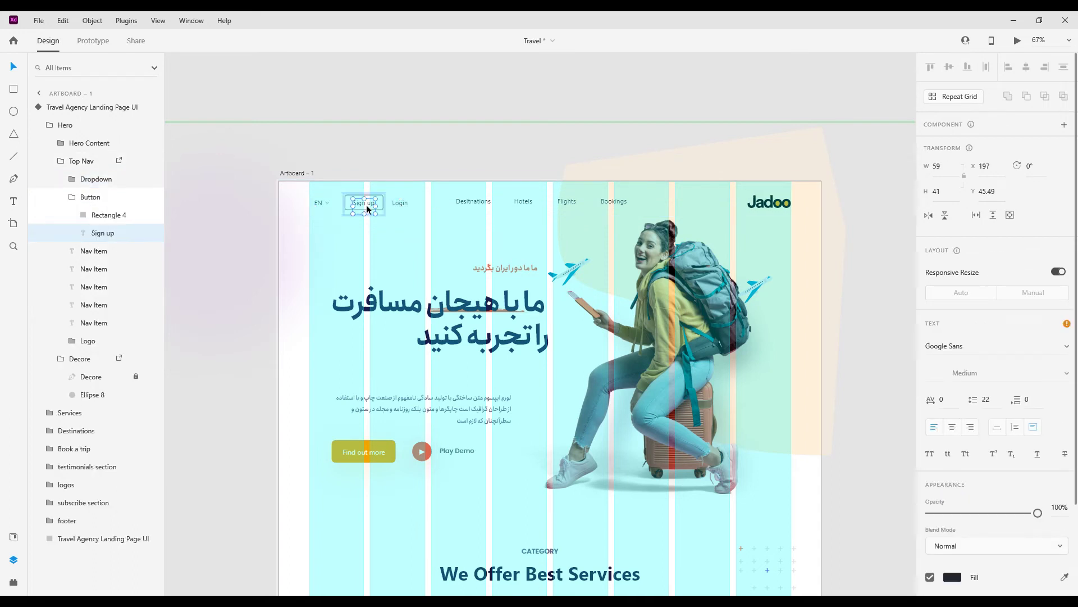
left_click_drag(397, 204, 407, 205)
Step: Replace the Bookings navigation text with "خانه"
left_click(567, 203)
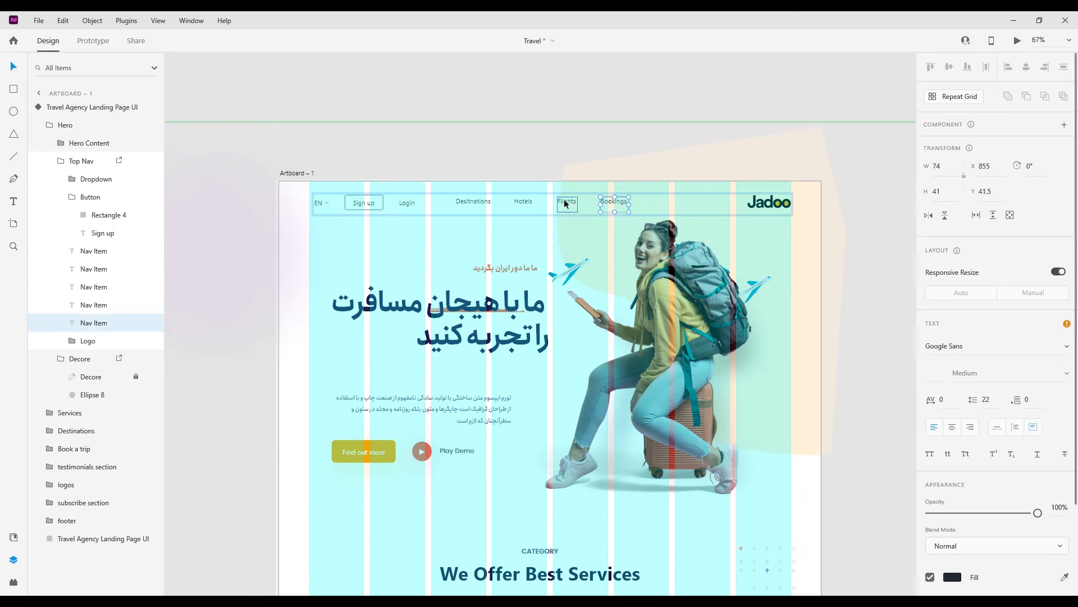
left_click(528, 204)
left_click(481, 201)
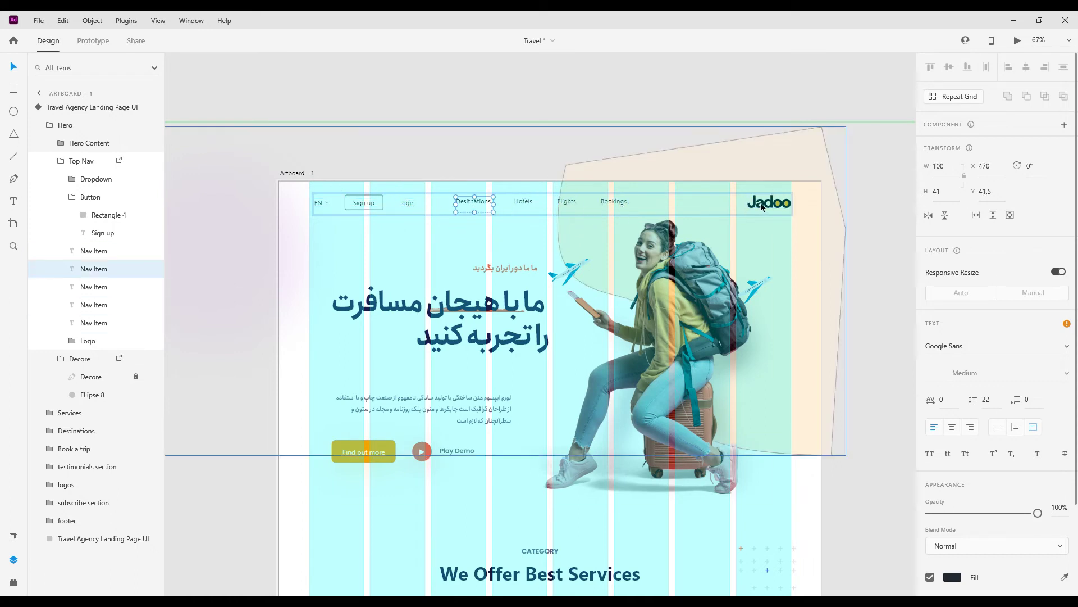
left_click(621, 202)
double_click(613, 202)
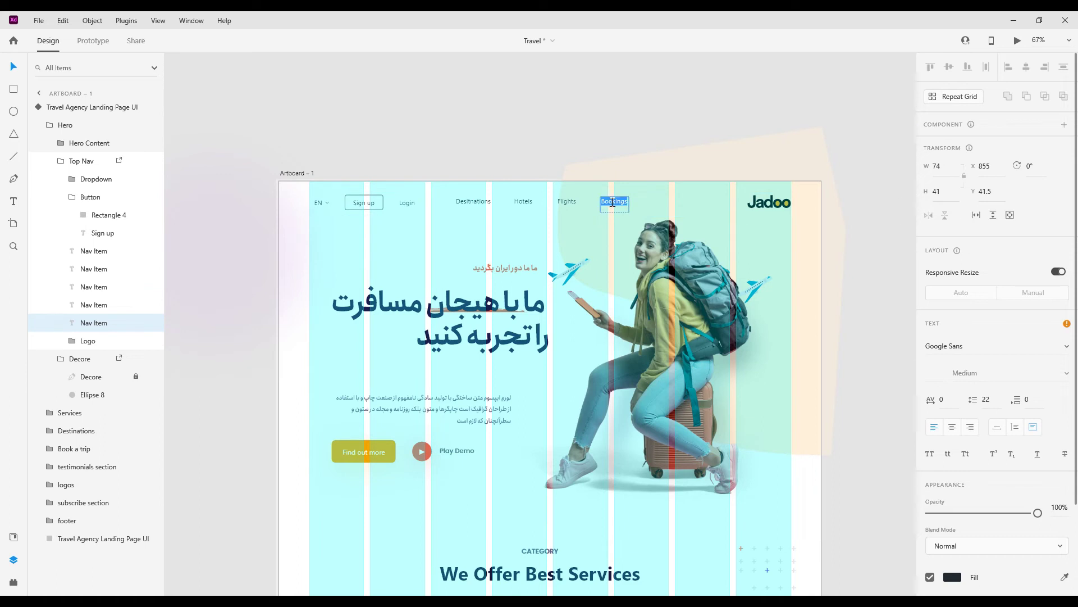
type("خانه")
Step: Replace the Flights navigation text with "خرید بلیط" and widen its text box to 78
left_click(566, 201)
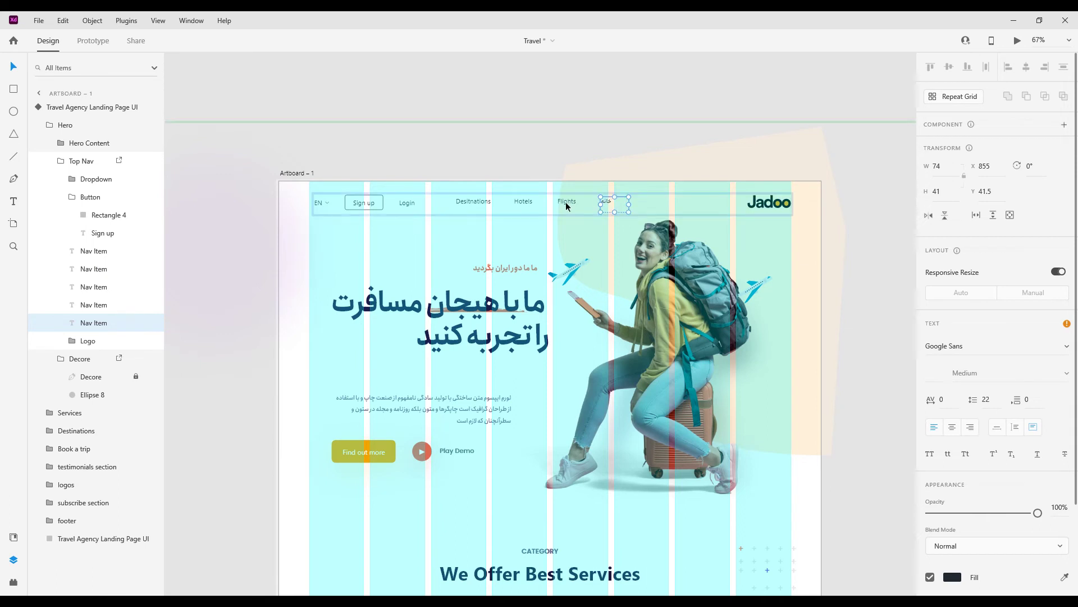
double_click(566, 203)
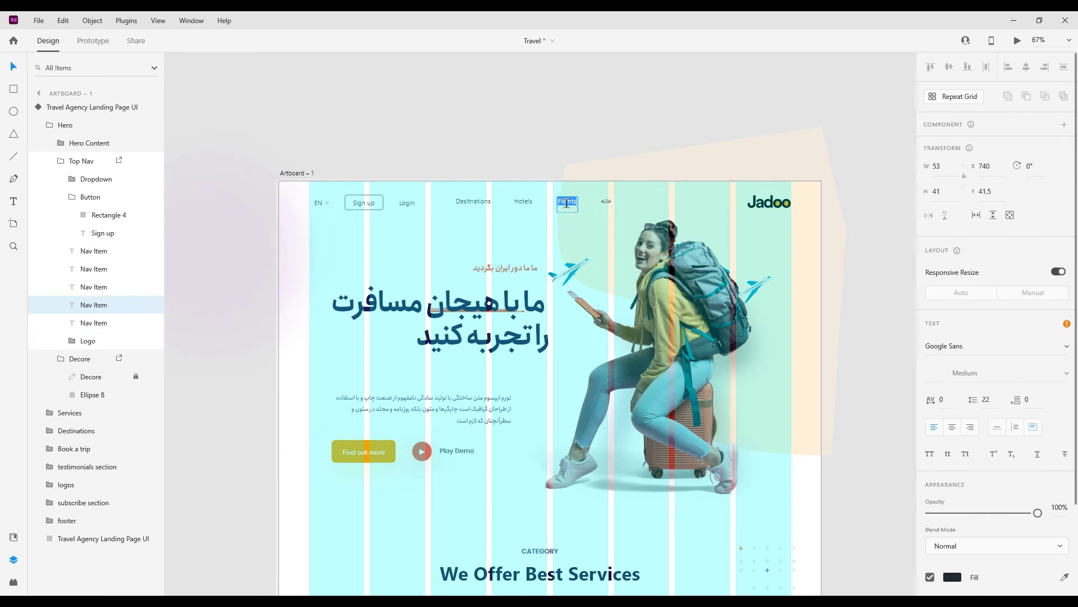
type("ع")
type("رید بلی")
key("Escape")
left_click_drag(578, 204, 588, 204)
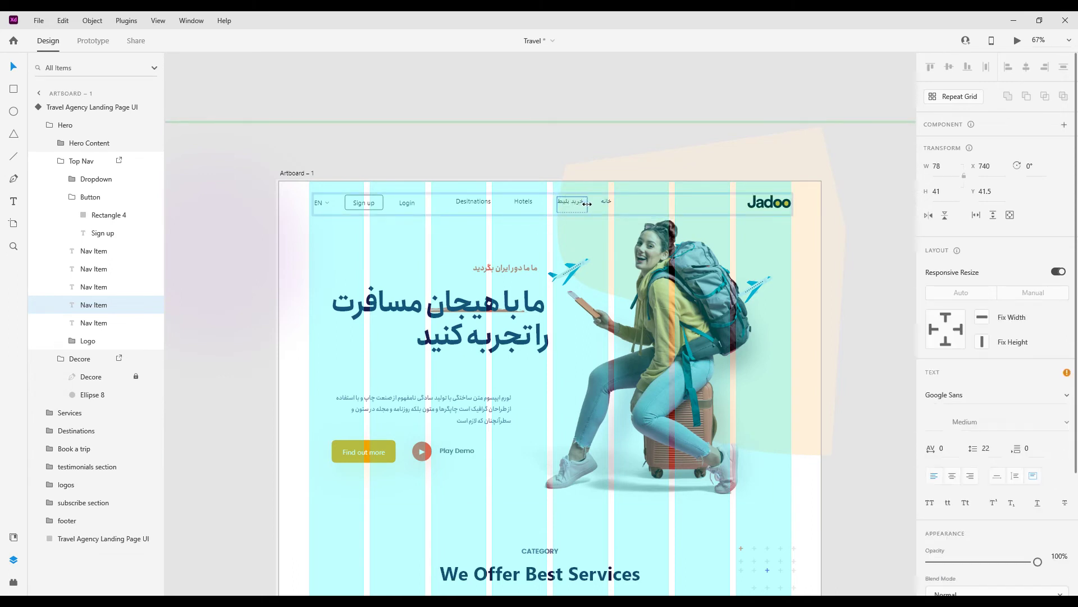
Step: Replace the Hotels navigation text with "هتل ها" and the Destinations text with "تور"
left_click(527, 206)
double_click(525, 203)
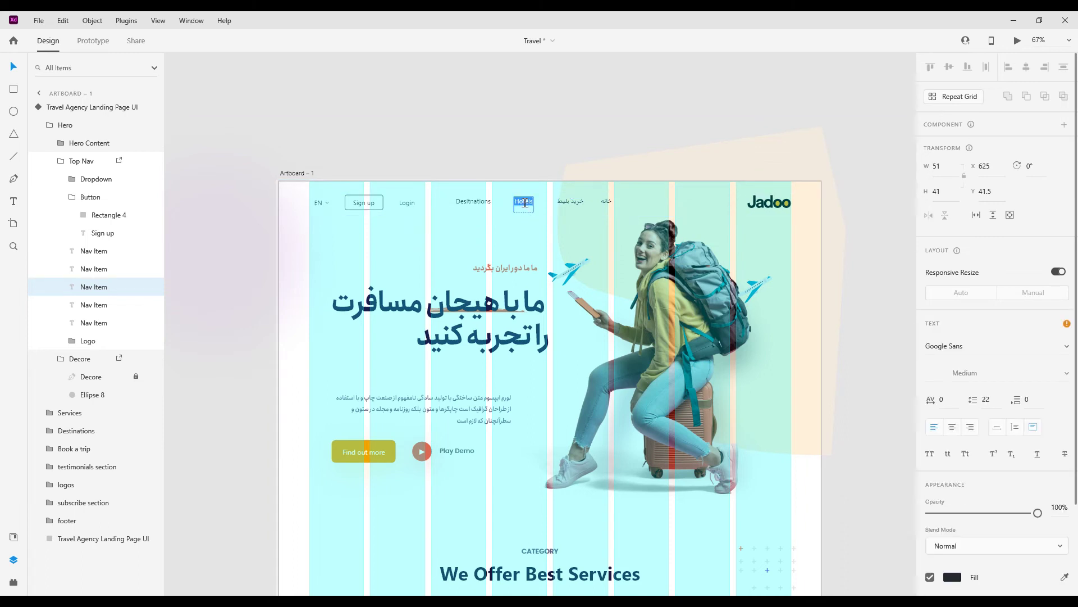
type("هتل ها")
left_click(473, 203)
double_click(471, 201)
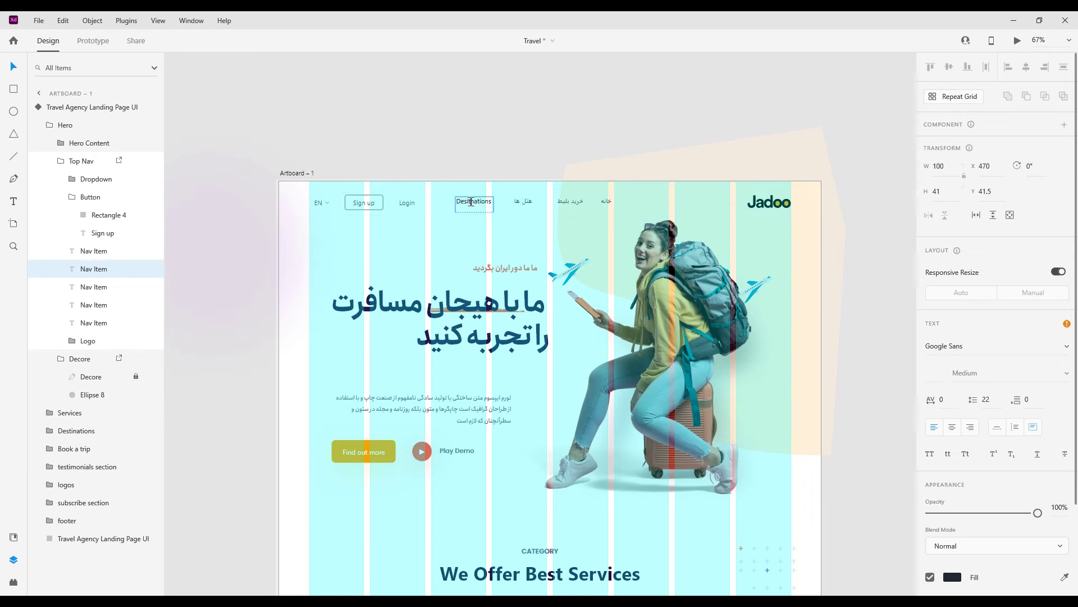
type("تور")
Step: Replace the Login link text with "ورود"
left_click(408, 204)
double_click(407, 204)
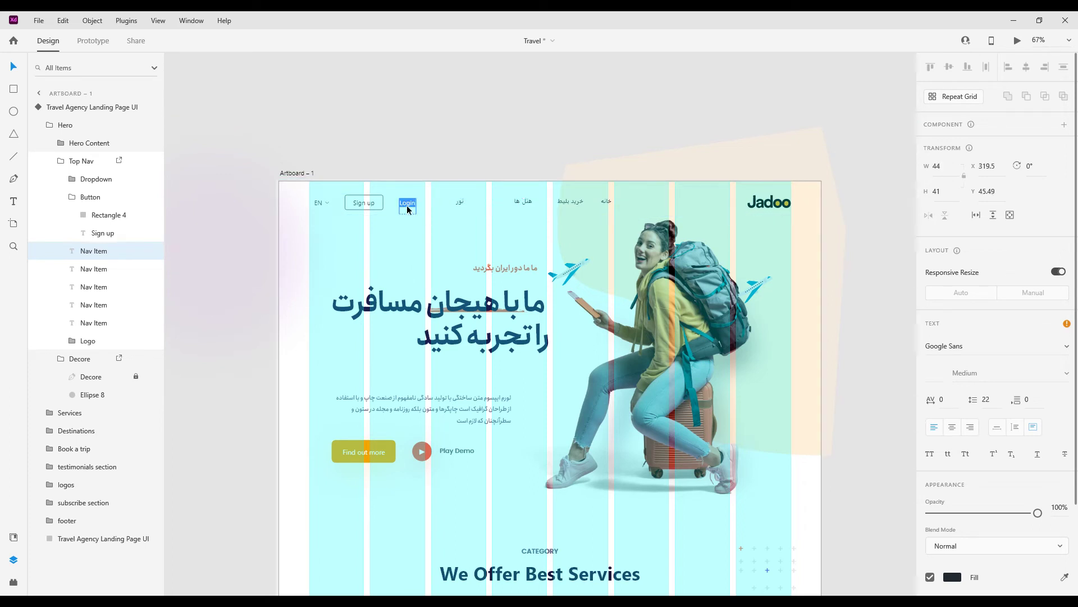
type("ورود")
Step: Replace the Sign up button's label with "عضویت"
left_click(364, 203)
double_click(364, 203)
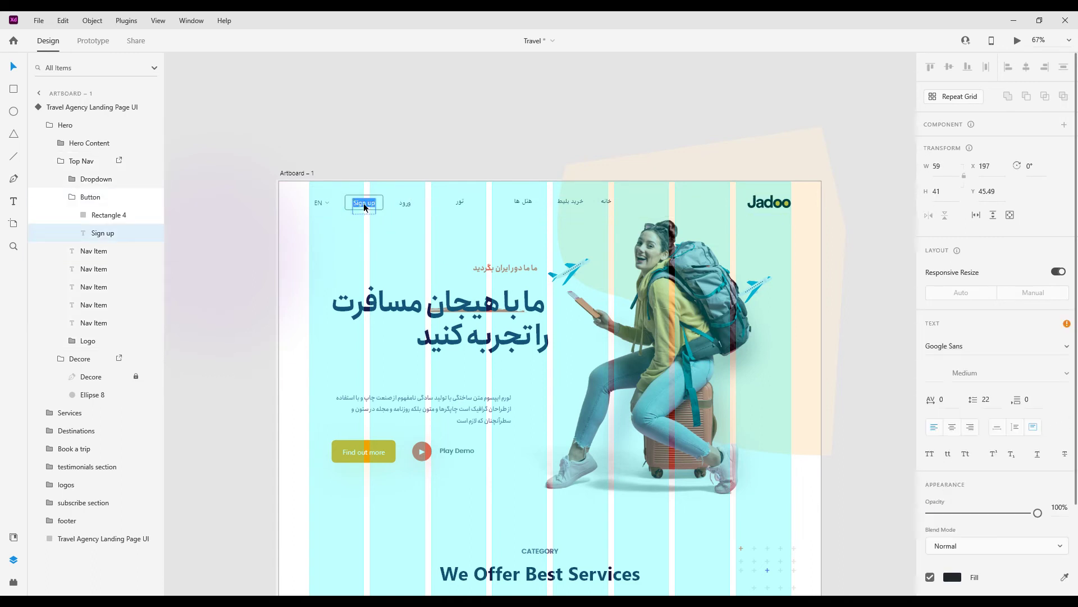
double_click(364, 204)
type("عضویت")
key("Escape")
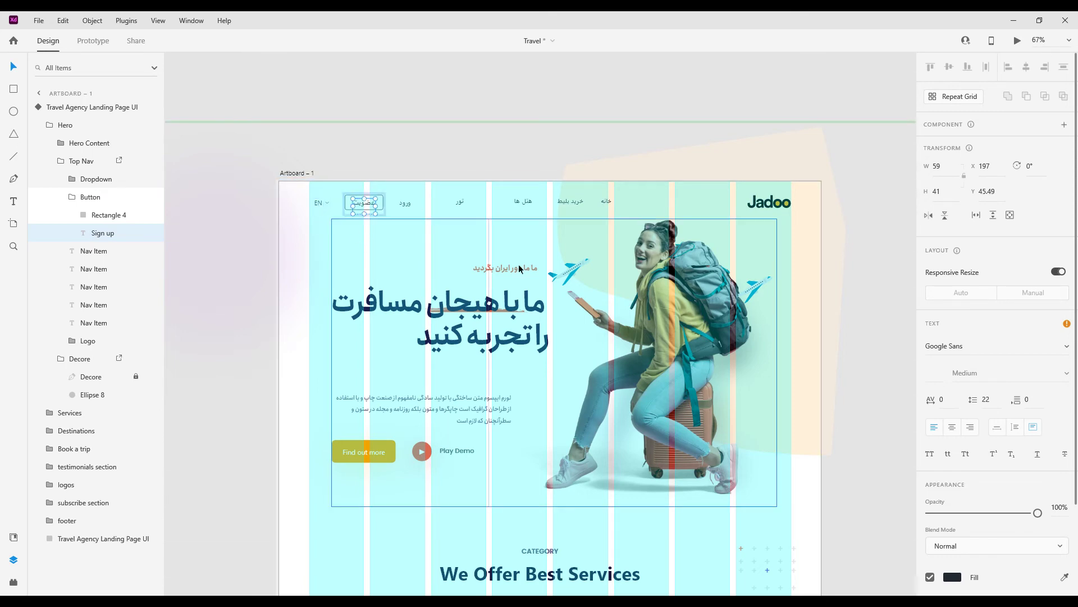
scroll(617, 256, "up", 5)
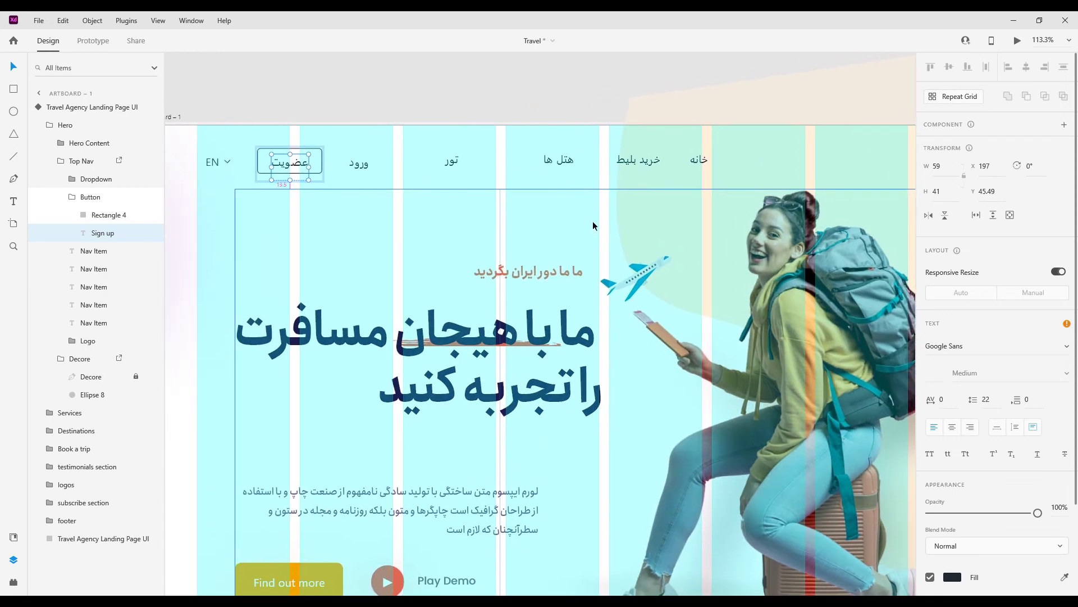
scroll(650, 203, "down", 3)
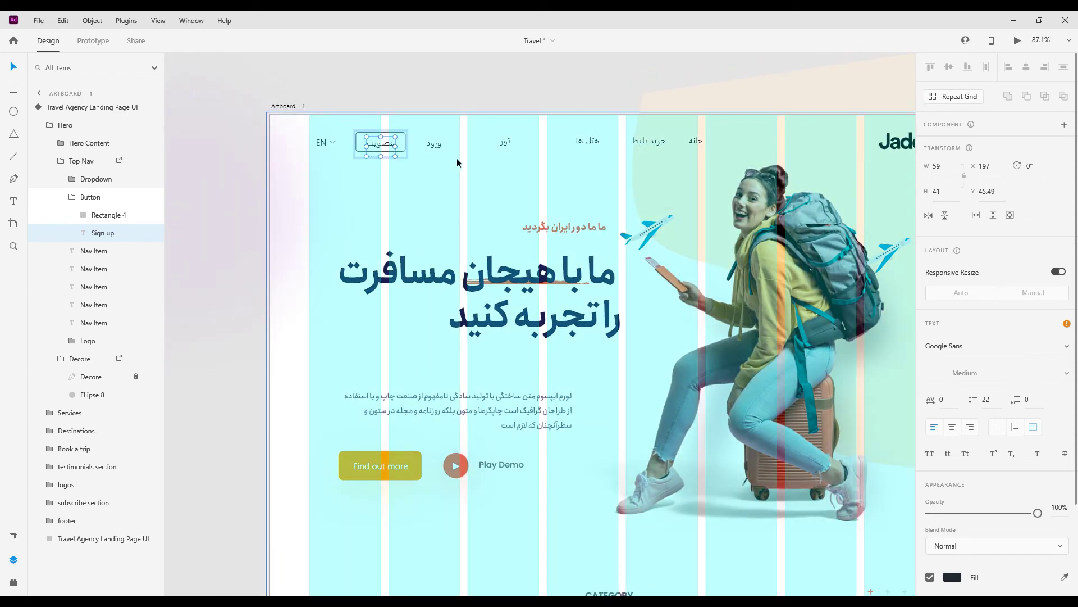
double_click(437, 144)
key("Escape")
left_click_drag(431, 148, 437, 147)
left_click(590, 149)
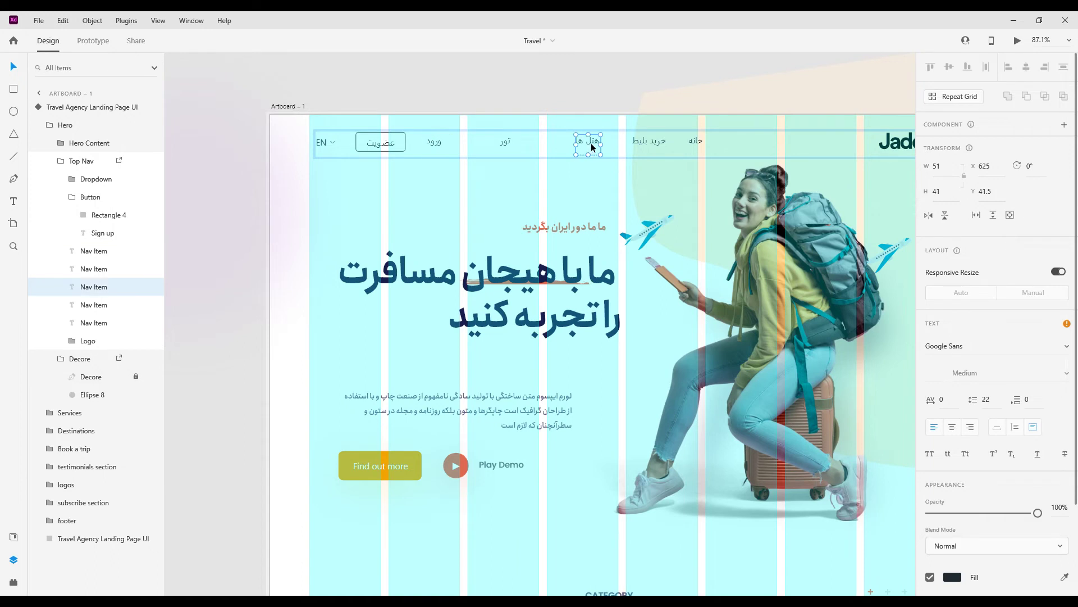
double_click(506, 140)
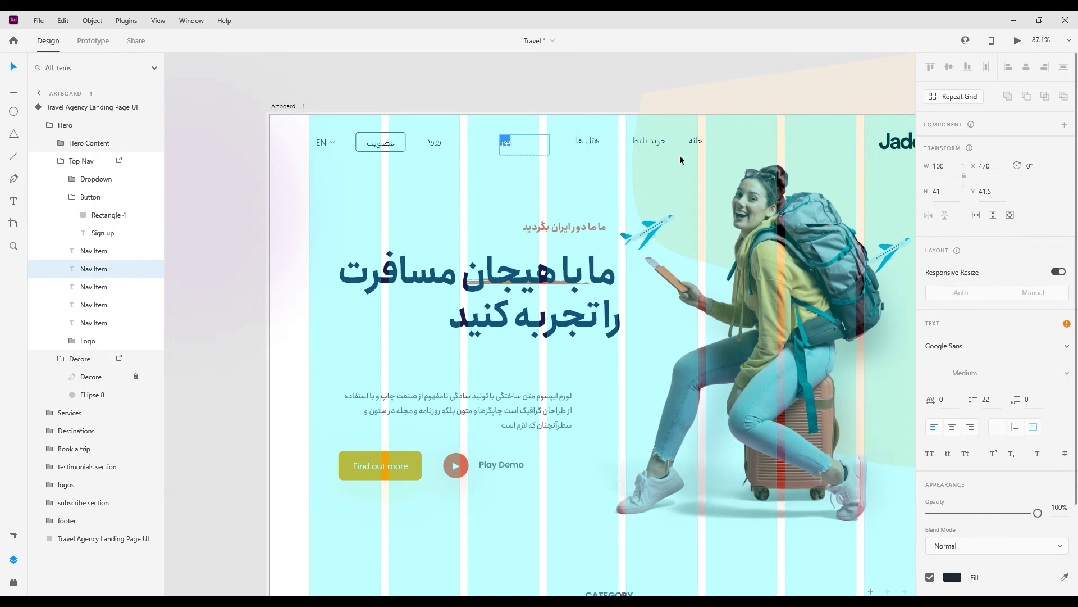
Step: Set the font of the "خانه" navigation text to Anjoman
scroll(618, 152, "right", 5)
left_click(590, 149)
double_click(591, 149)
left_click(1067, 347)
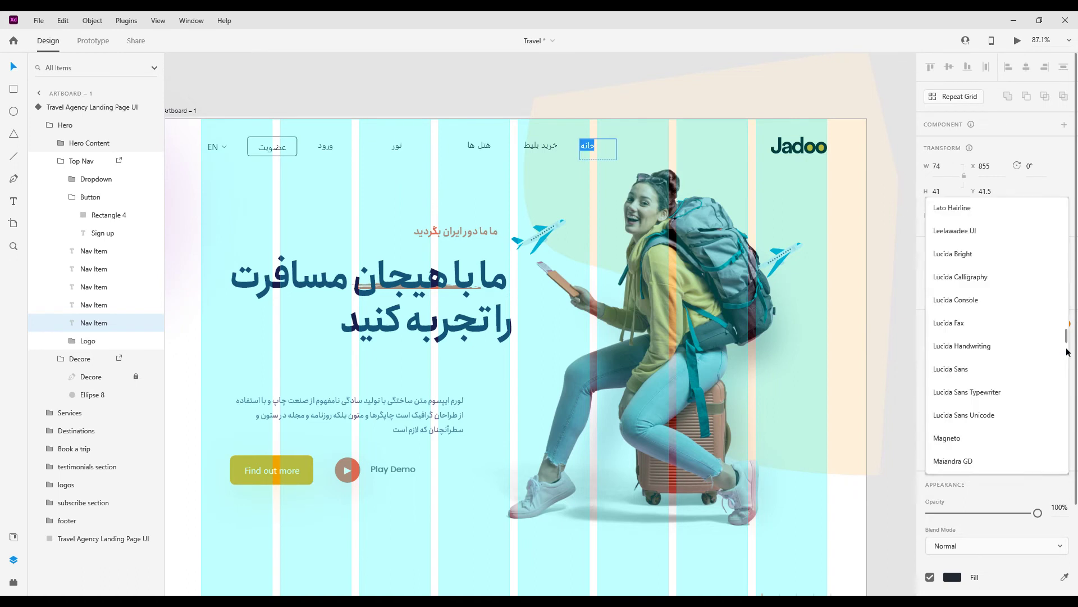
left_click_drag(1066, 344, 1066, 204)
key("Escape")
key("Escape")
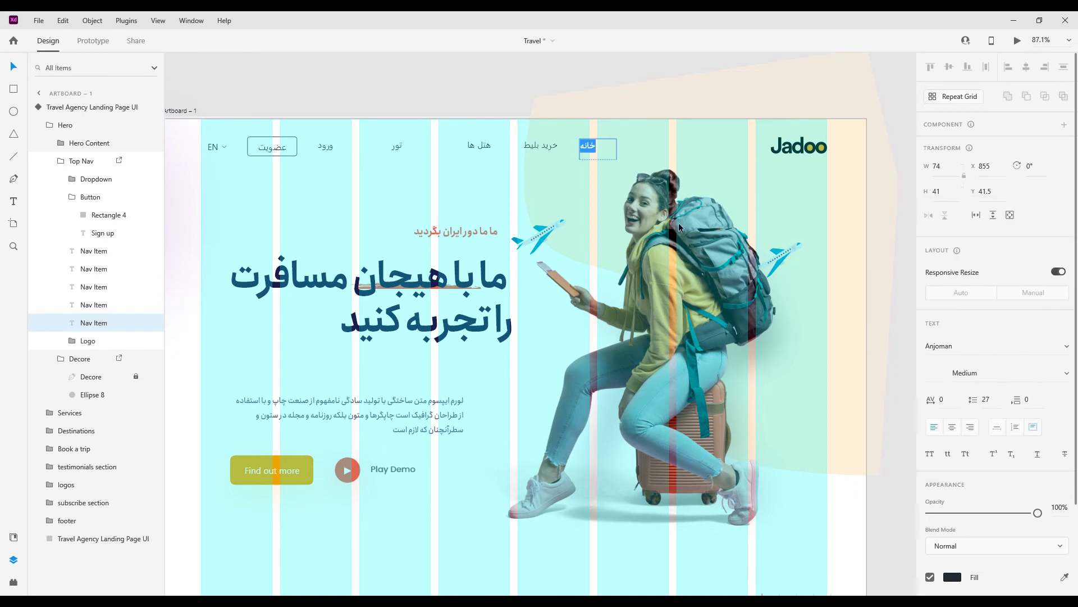
Step: Set the font of the "خرید بلیط" and "هتل ها" navigation texts to Anjoman
left_click(548, 150)
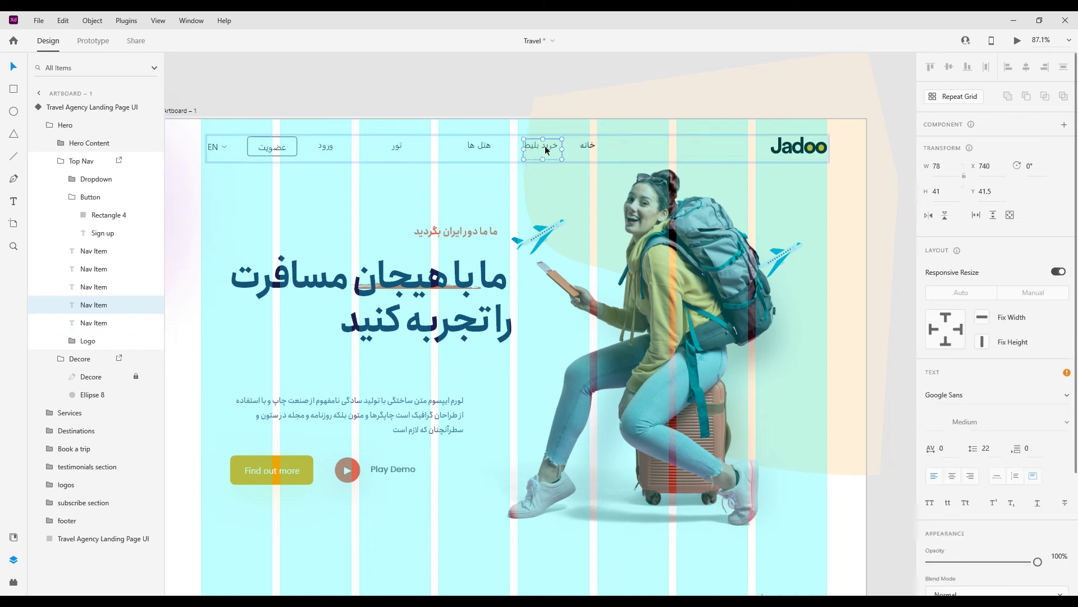
left_click(1067, 395)
left_click_drag(1066, 385, 1067, 250)
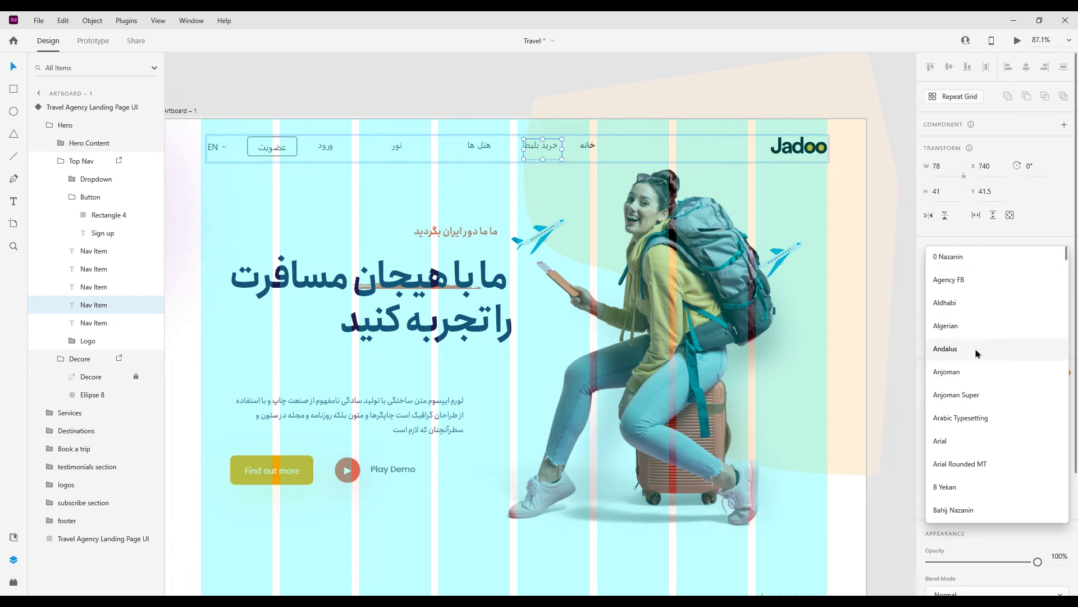
left_click(973, 378)
left_click(482, 147)
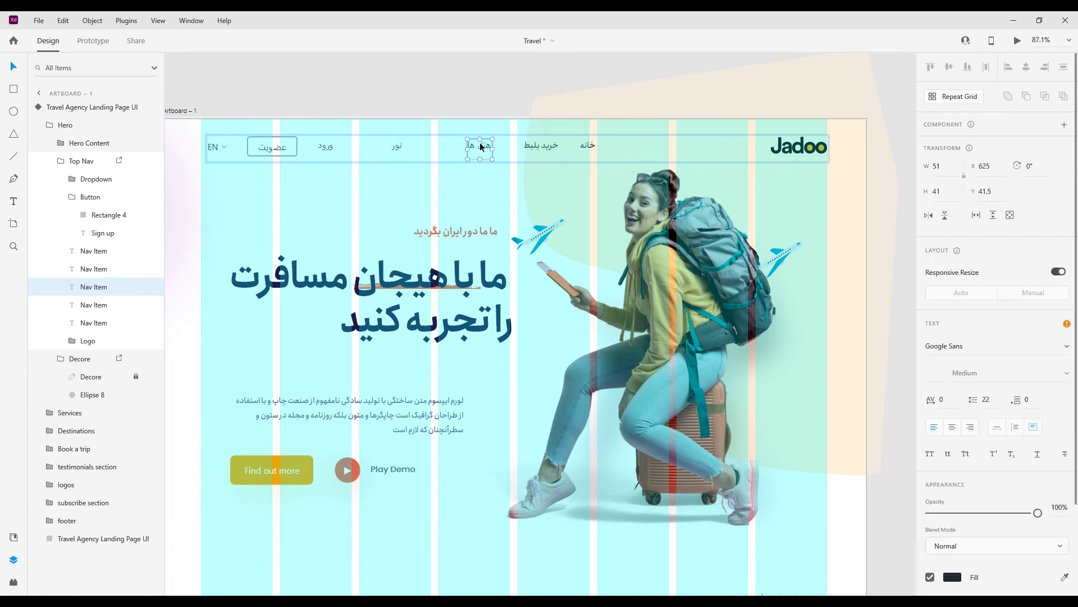
left_click(1068, 349)
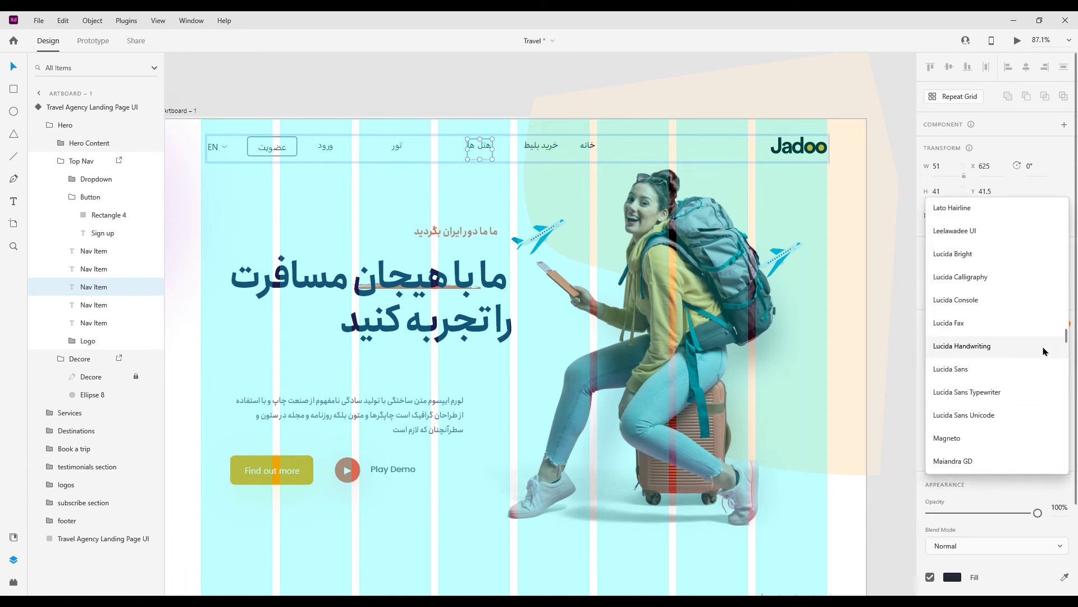
left_click_drag(1067, 339, 1067, 205)
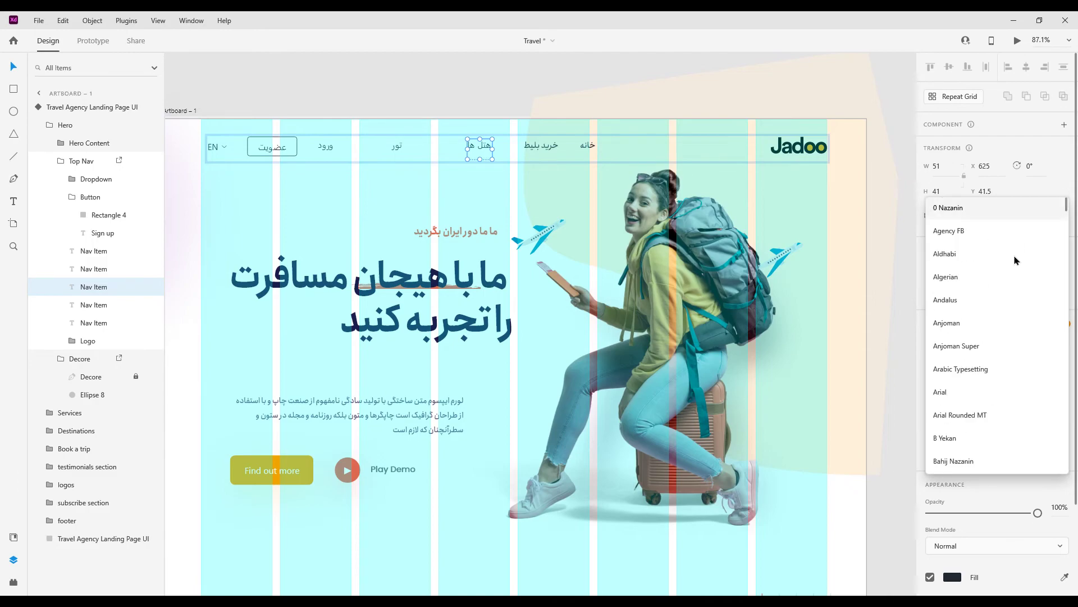
left_click(966, 324)
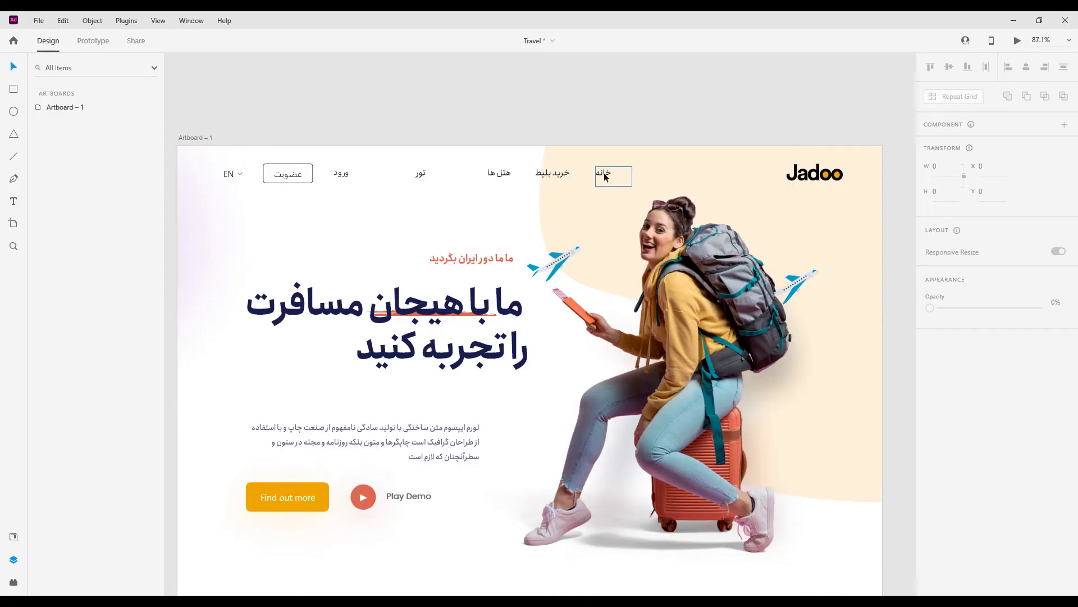
Step: Right-align the text of the four navigation items "خانه", "خرید بلیط", "هتل ها" and "تور" together
left_click(605, 178)
left_click(554, 175, "shift")
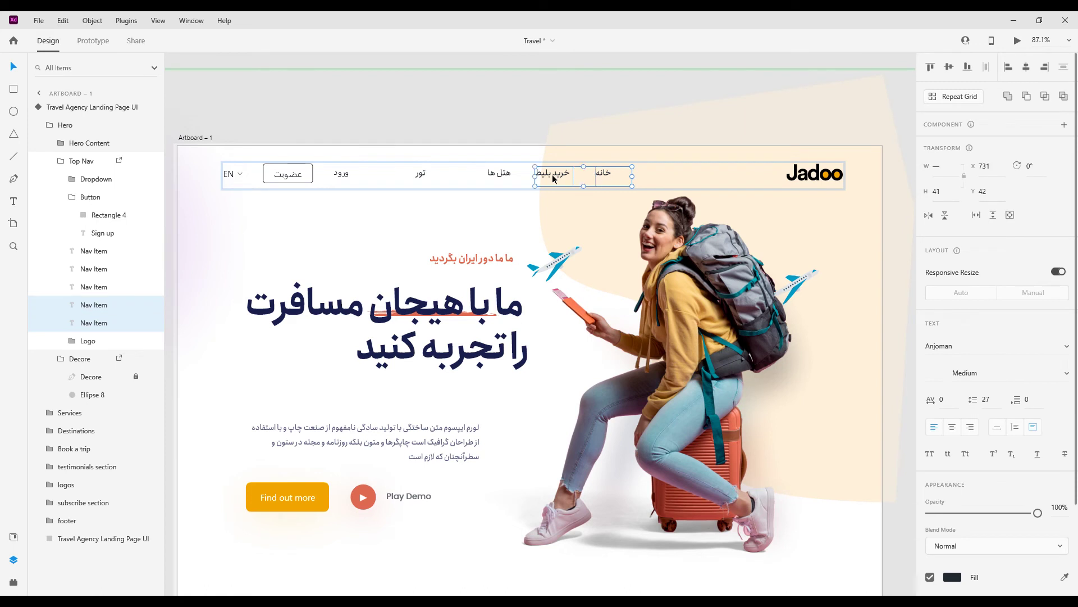
left_click(500, 176, "shift")
left_click(424, 176, "shift")
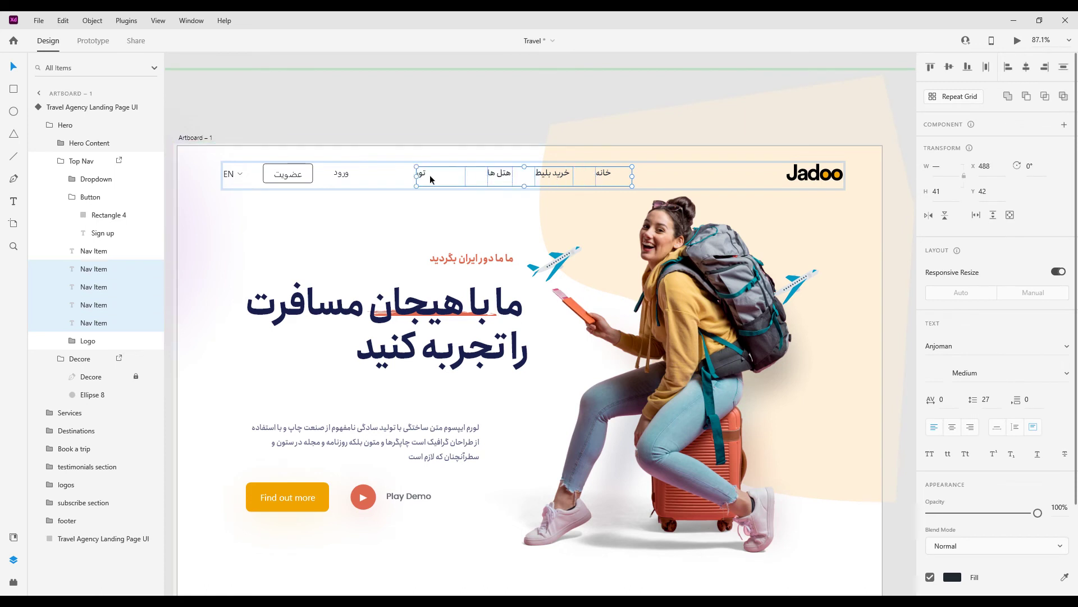
left_click(971, 429)
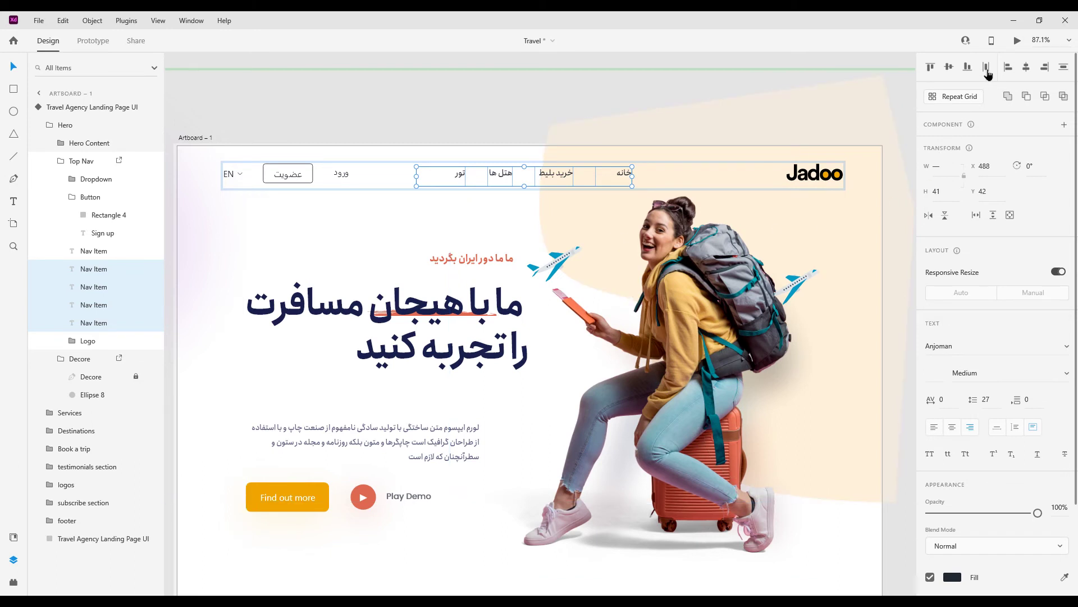
left_click(646, 262)
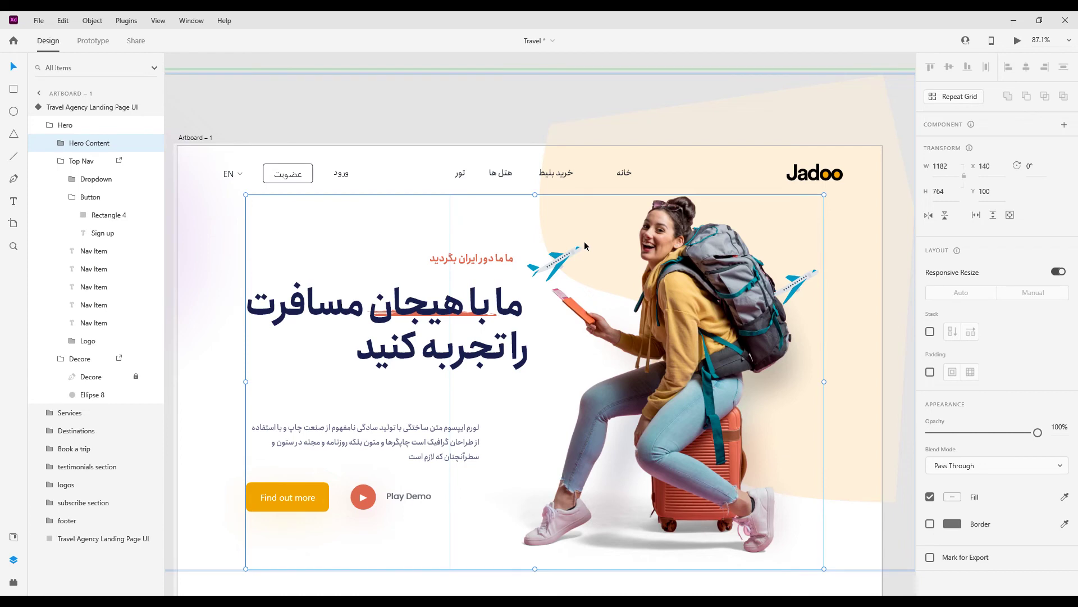
Step: Set the font of the "عضویت" button label in the top navigation to Anjoman
double_click(287, 177)
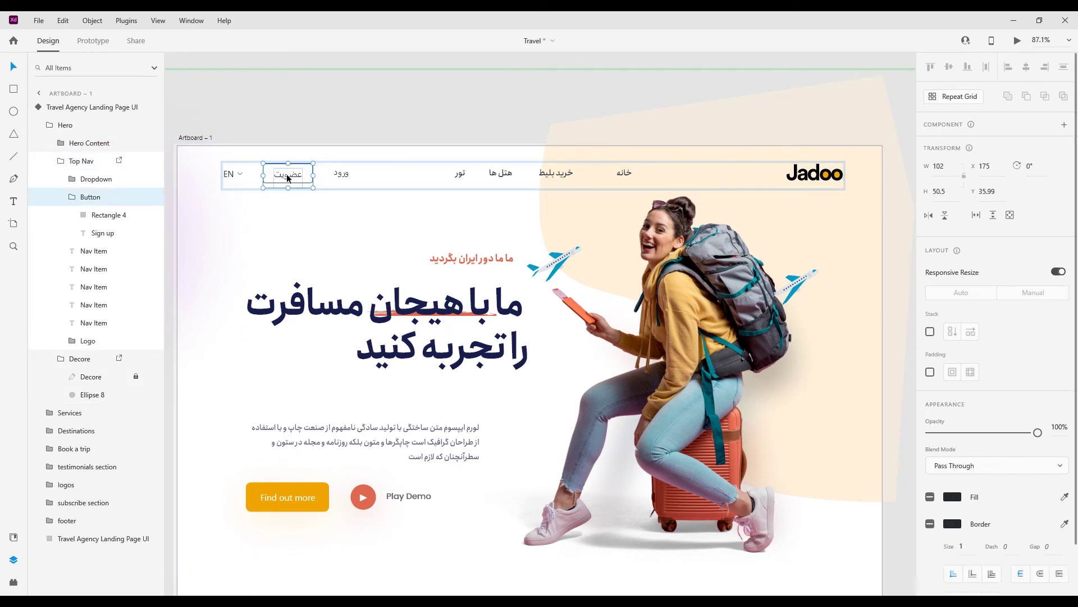
double_click(290, 178)
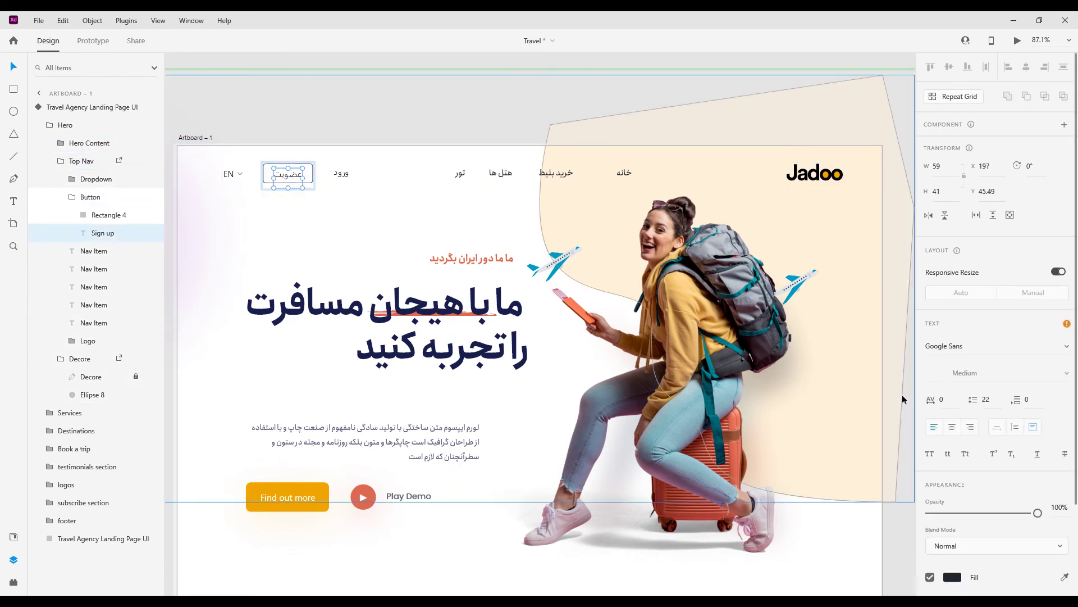
left_click(1068, 348)
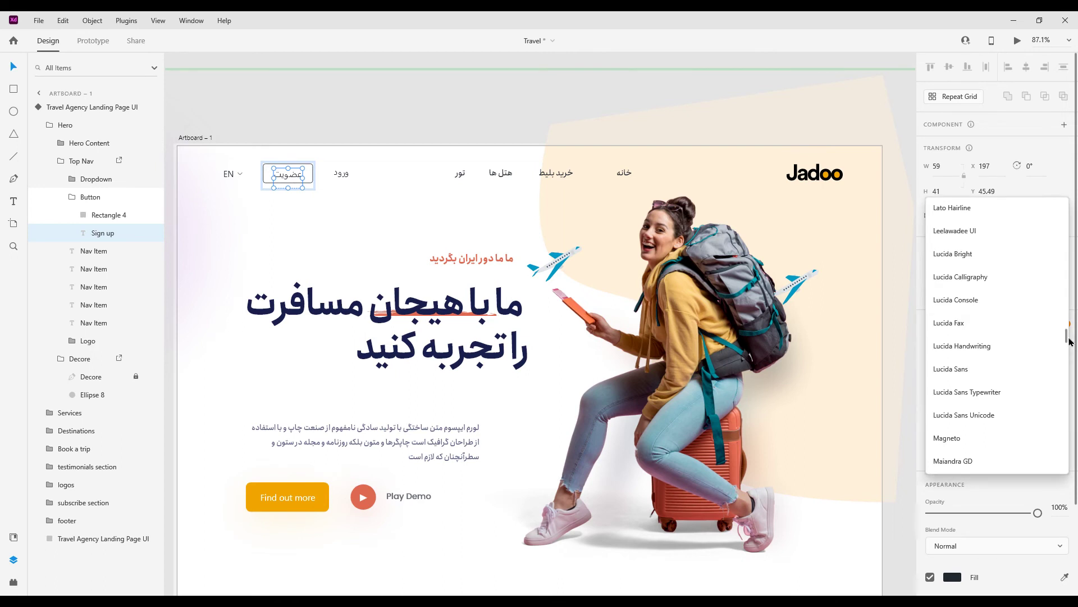
left_click_drag(1069, 341, 1069, 204)
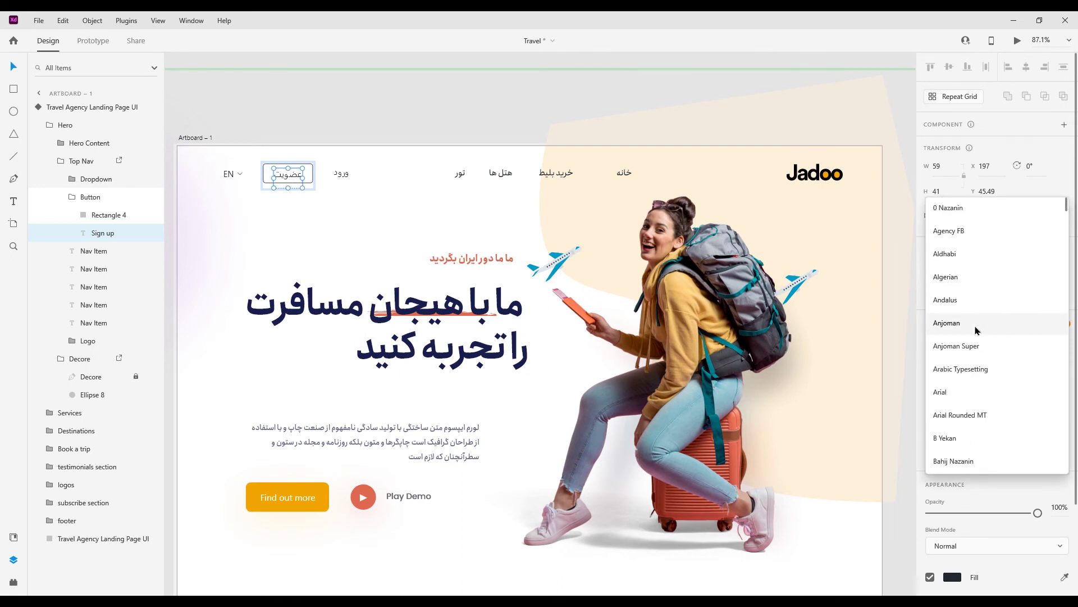
left_click(955, 322)
Step: Set the font of the "ورود" navigation text to Anjoman
double_click(345, 176)
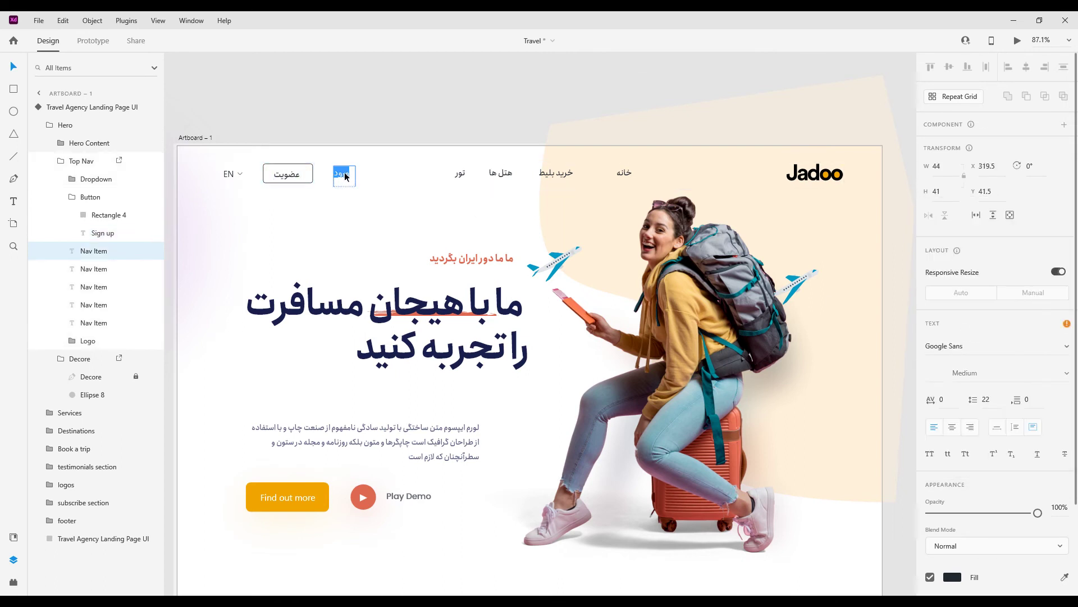
left_click(1066, 344)
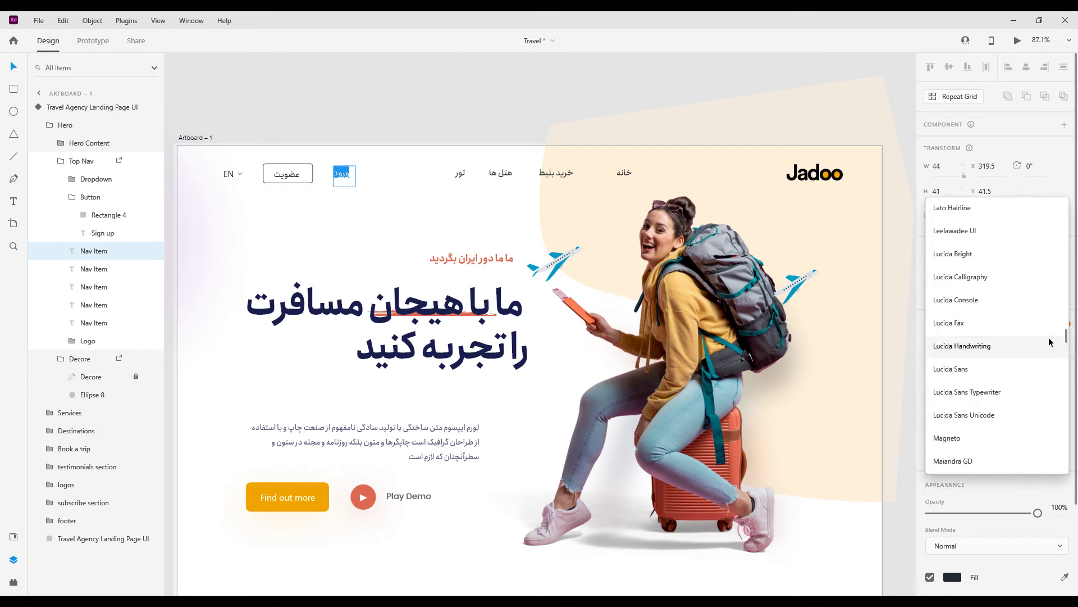
left_click_drag(1067, 339, 1069, 204)
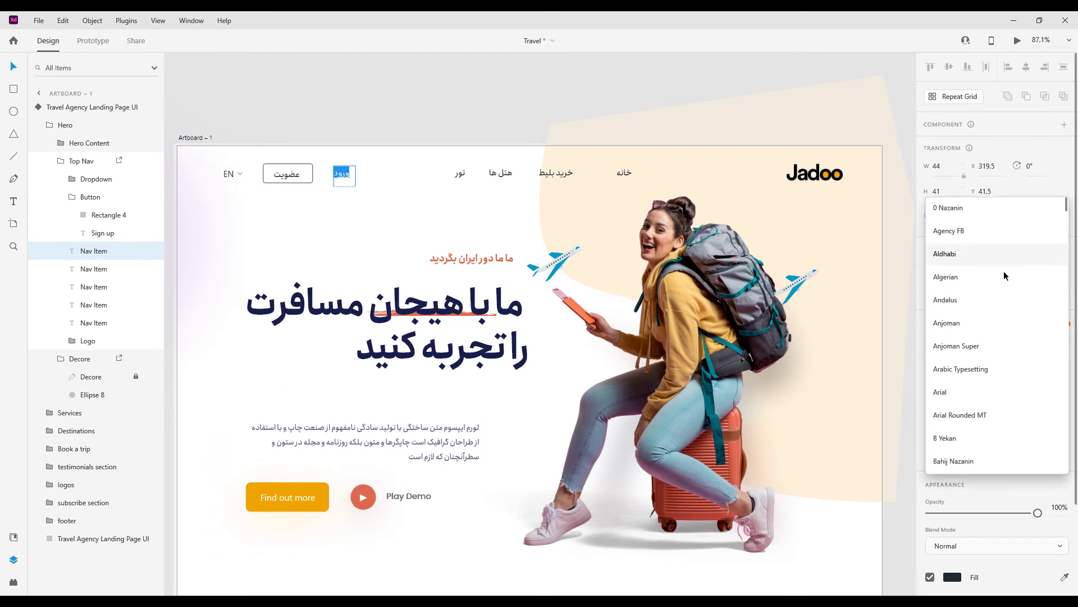
left_click(978, 323)
Step: Move the hero's CTA group with Find out more and Play Demo rightward to about X 318, Y 692
scroll(552, 231, "down", 3)
left_click(551, 230)
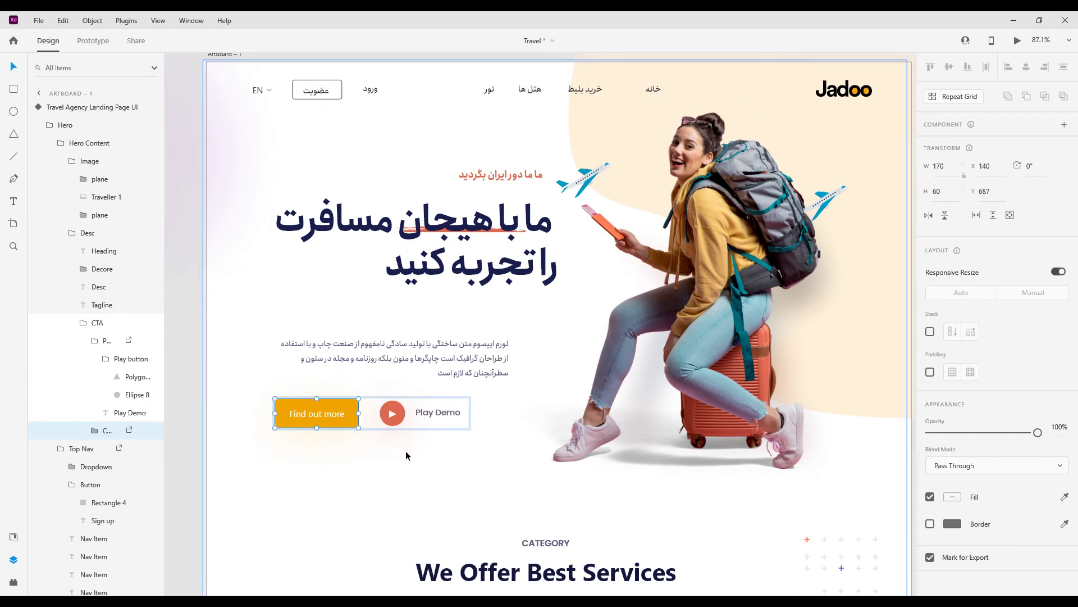
left_click(349, 428)
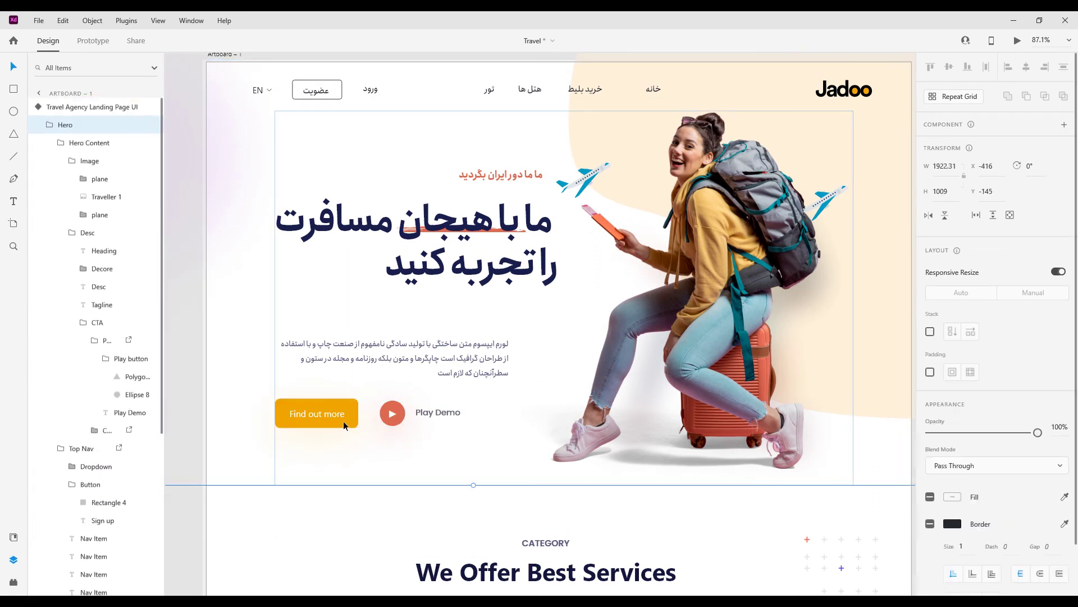
double_click(348, 419)
left_click(345, 426)
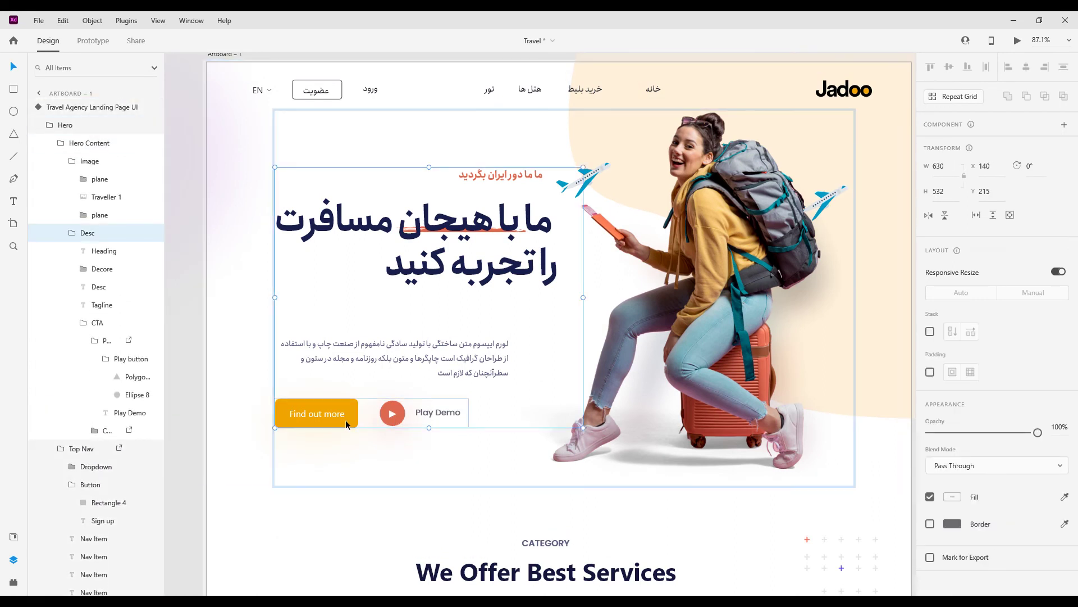
double_click(347, 423)
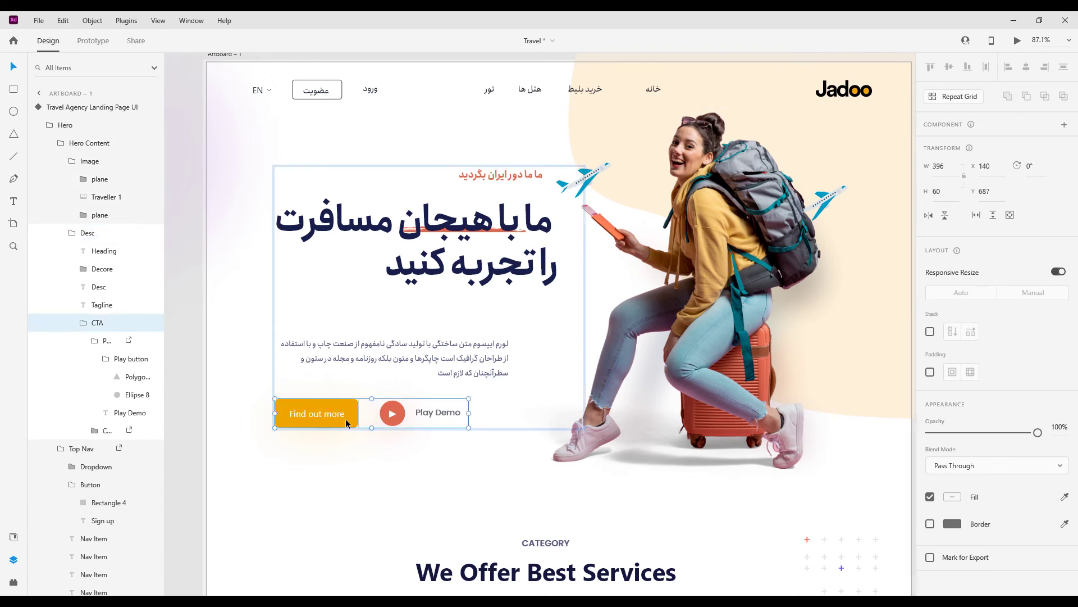
left_click_drag(345, 422, 430, 423)
Step: Try moving the round play icon to the right side of the Play Demo text, and undo the move
left_click(483, 423)
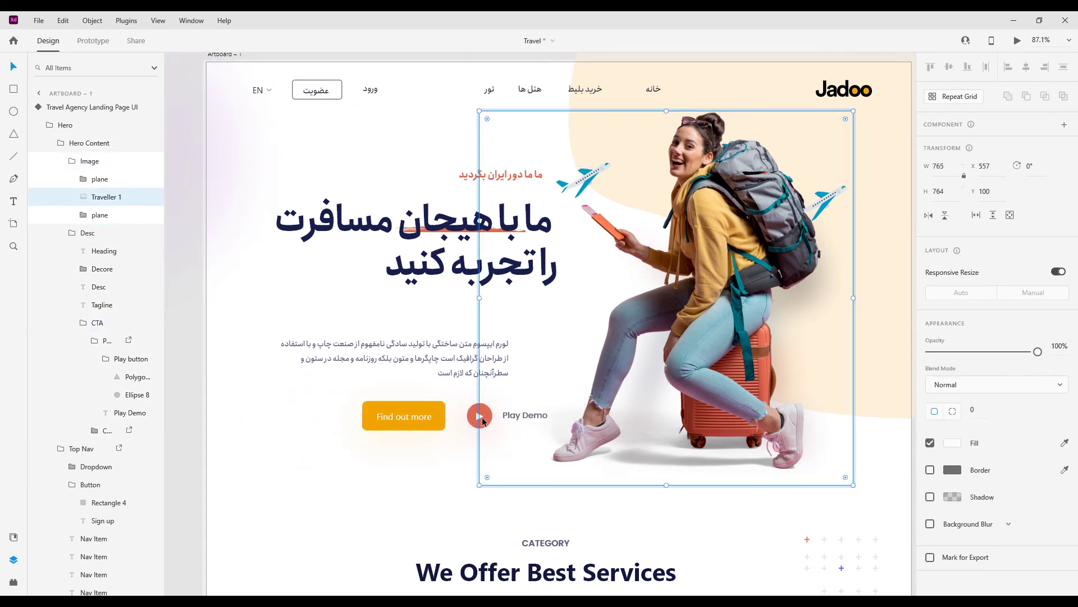
left_click(483, 420)
double_click(483, 420)
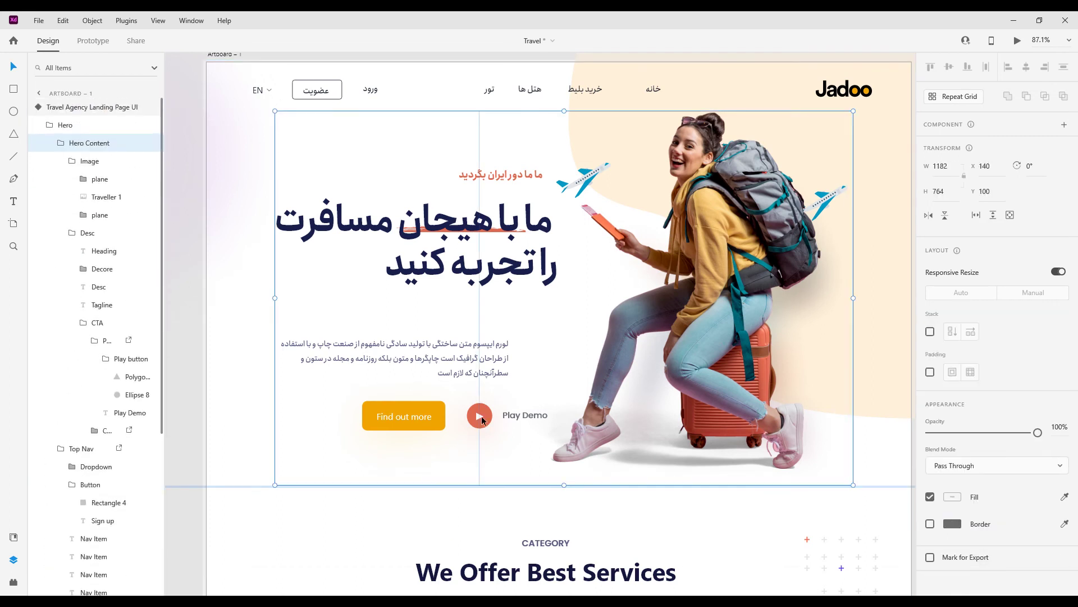
double_click(479, 414)
double_click(479, 415)
double_click(479, 415)
double_click(480, 415)
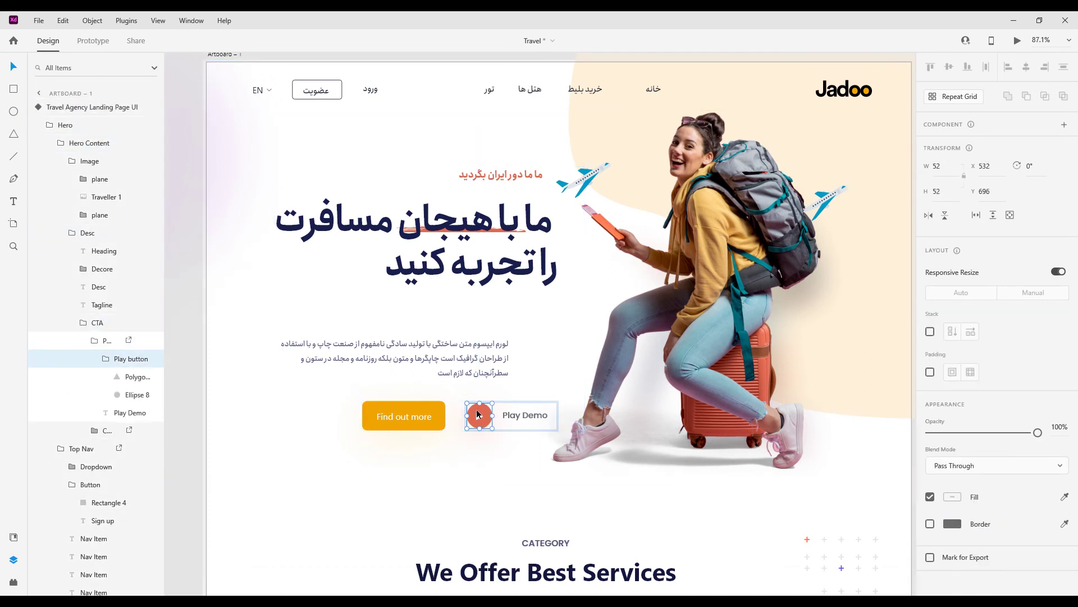
left_click_drag(479, 415, 560, 415)
left_click(524, 414)
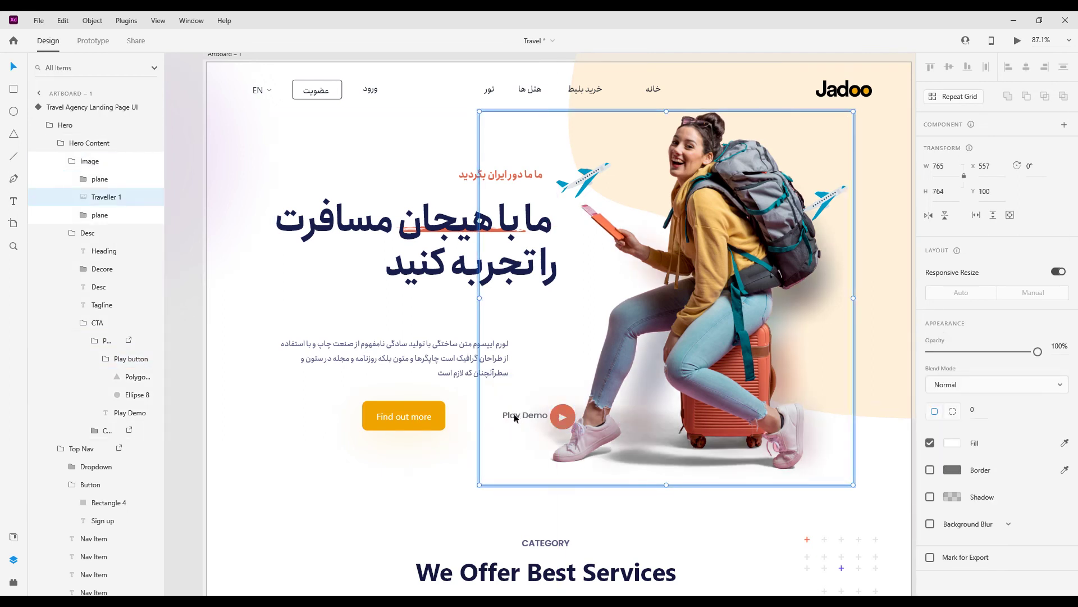
key("ctrl+z")
Step: Move the Find out more button left, away from Play Demo, and shift the Play Demo group to about X 538
left_click(410, 415)
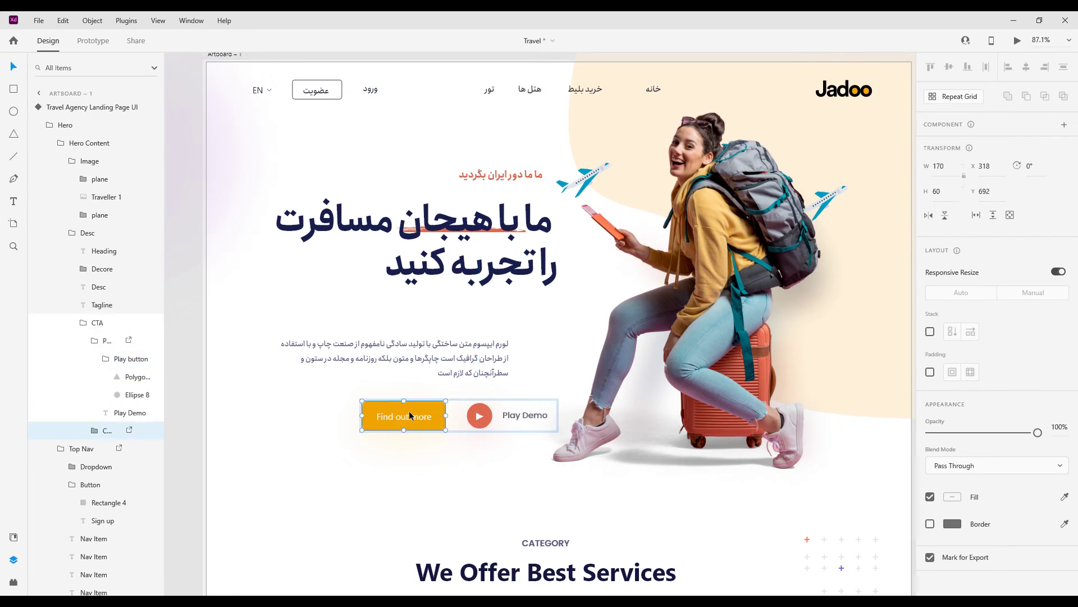
left_click_drag(427, 413, 386, 414)
left_click(482, 417)
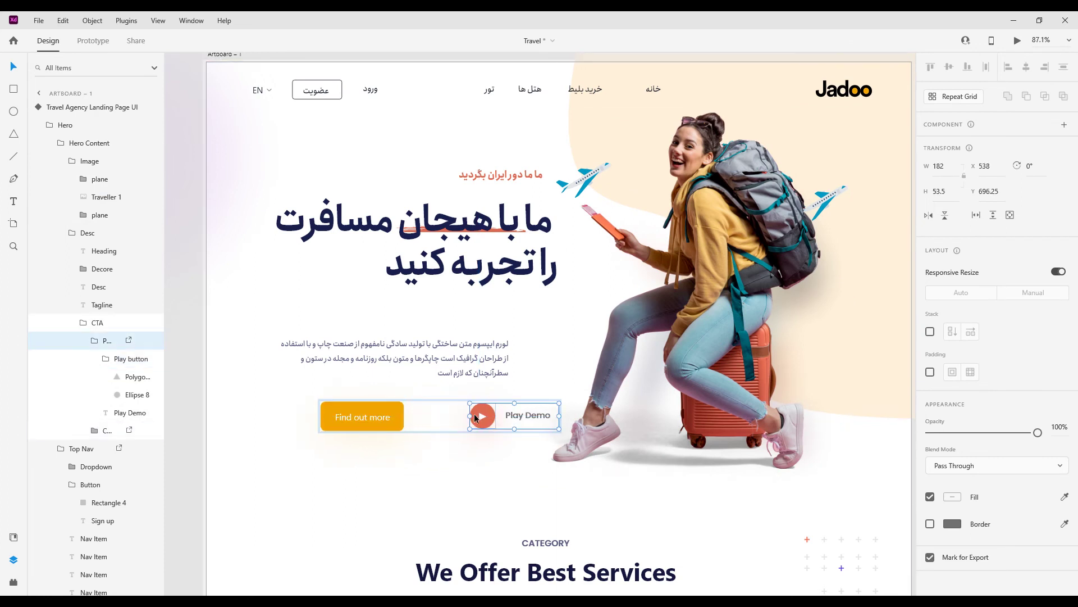
Step: Move the hero's traveller image group with its planes rightward to about X 617, Y 95
key("Escape")
key("Escape")
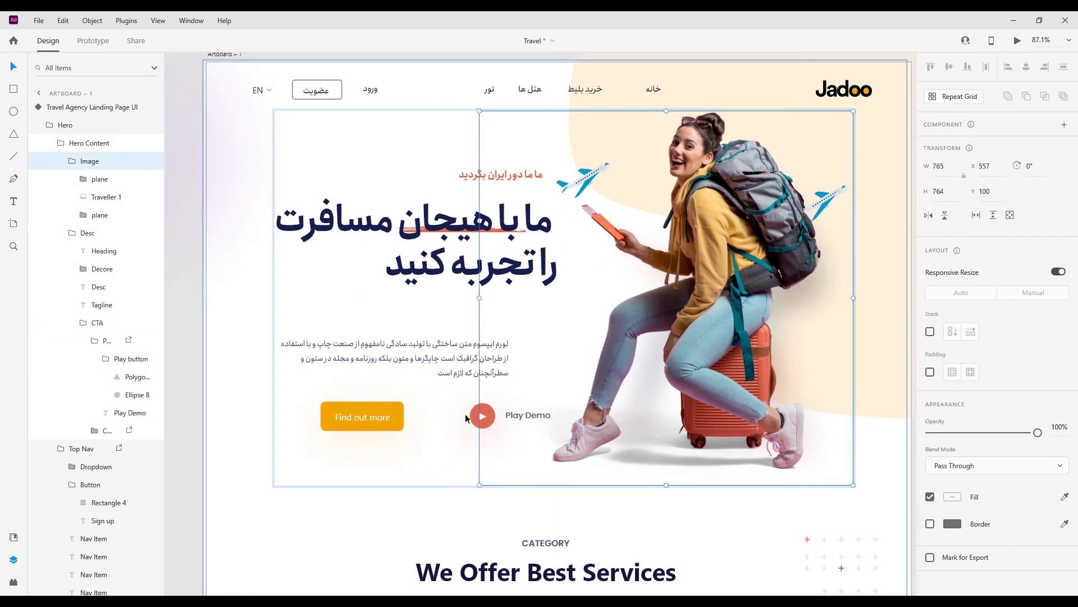
left_click(785, 358)
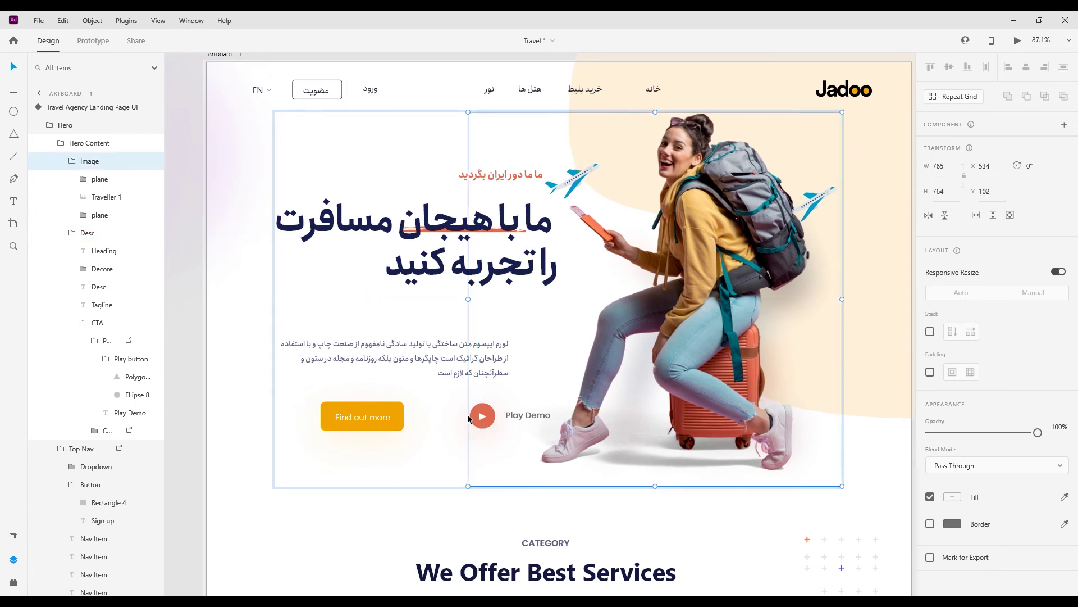
left_click_drag(715, 282, 745, 284)
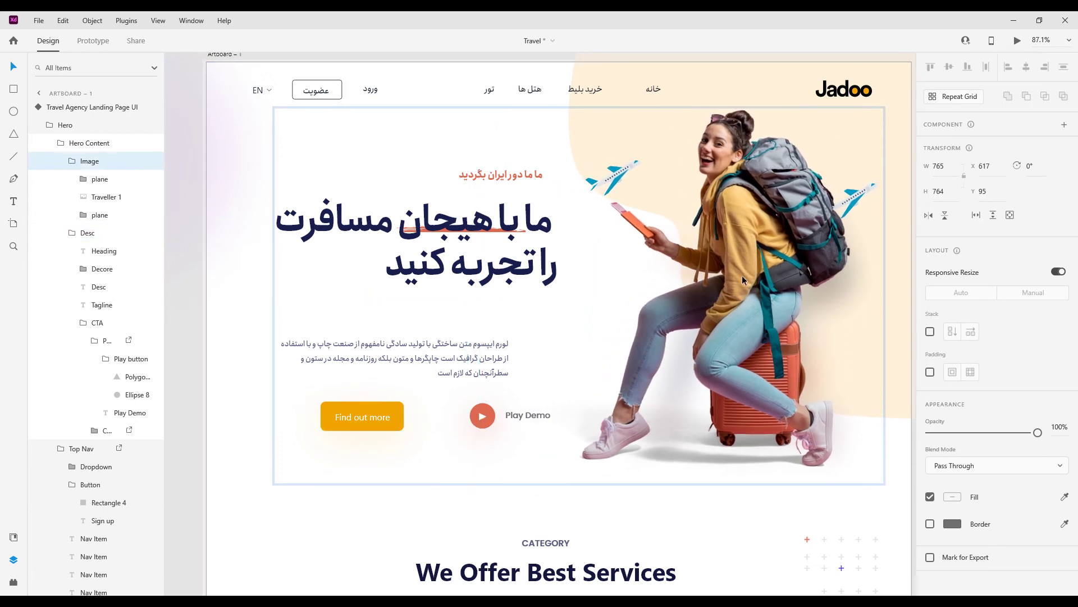
Step: Move the Play Demo group left to about X 414, and place its round play icon right of the text at about X 596
left_click(478, 420)
double_click(478, 420)
left_click_drag(478, 420, 443, 416)
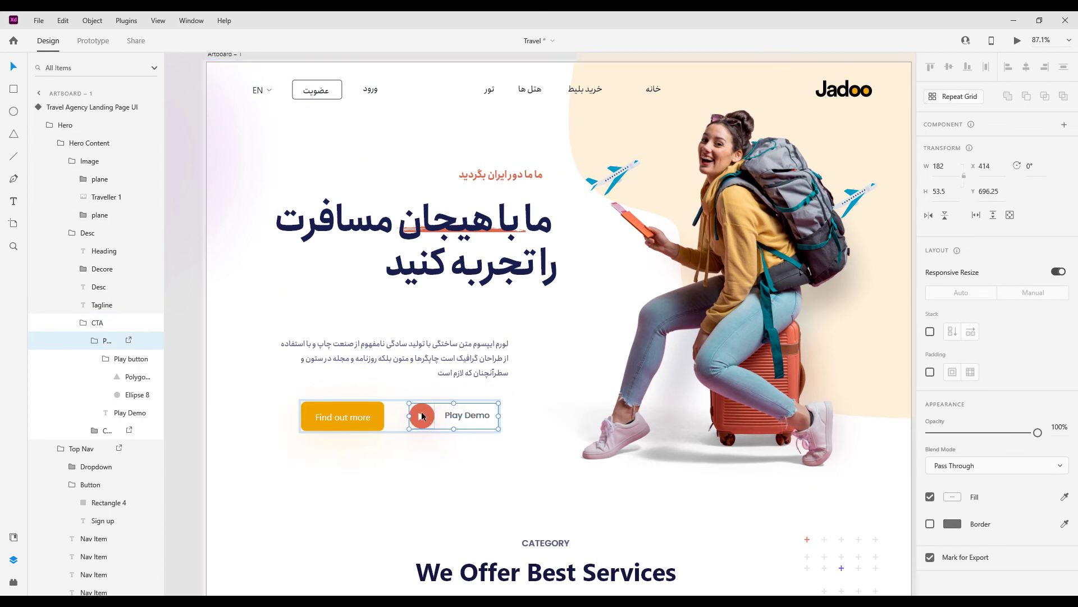
double_click(426, 417)
left_click_drag(425, 416, 514, 415)
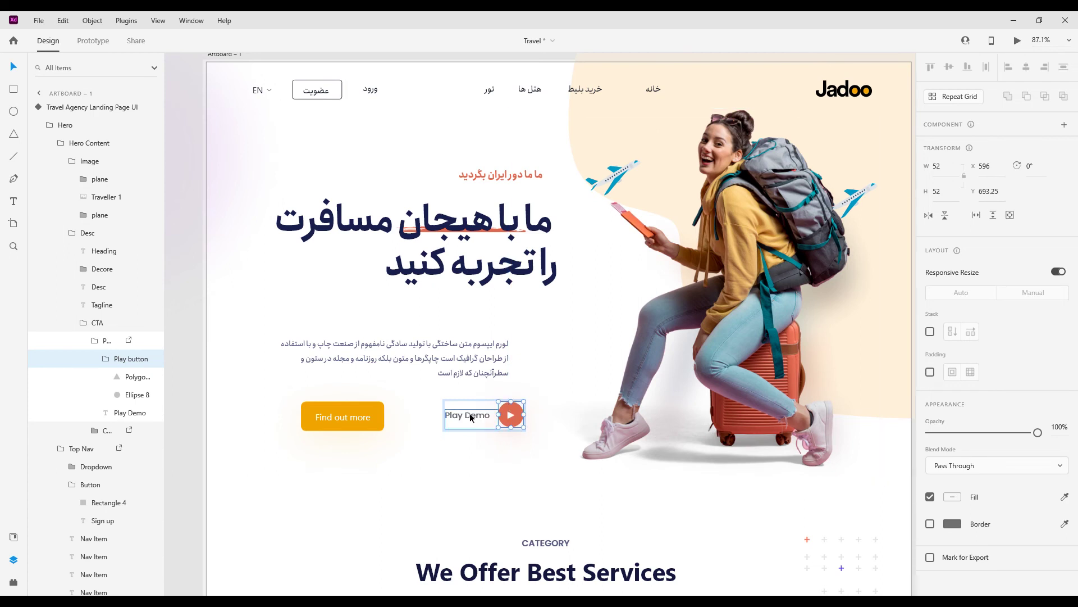
Step: Replace the Play Demo text with پخش ویدیو and set its font to Anjoman
double_click(472, 416)
double_click(471, 415)
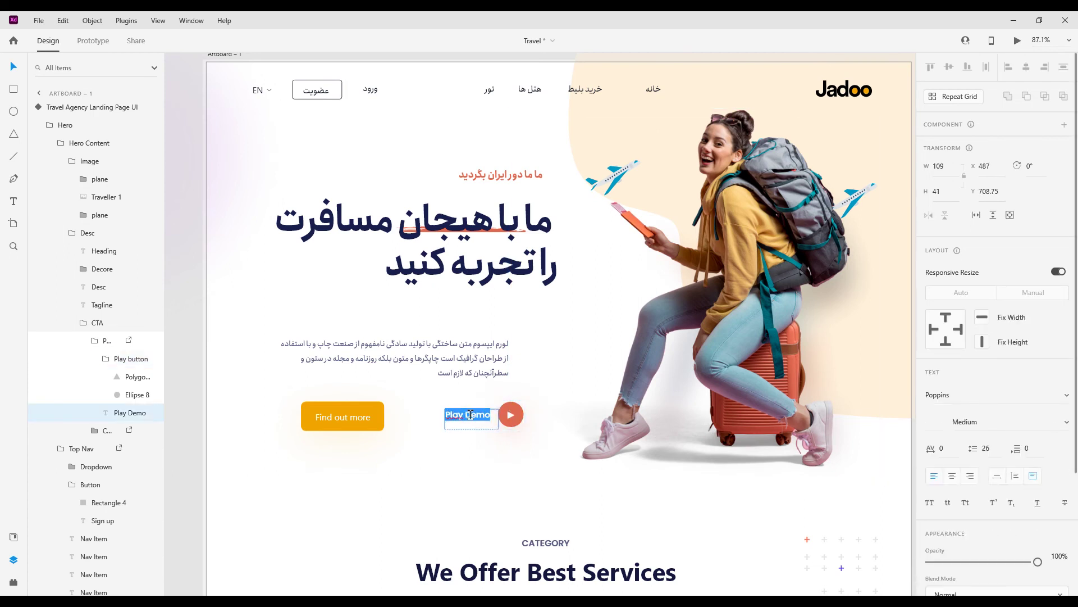
key("BackSpace")
type("پخش ویدیو")
key("Escape")
left_click(1065, 400)
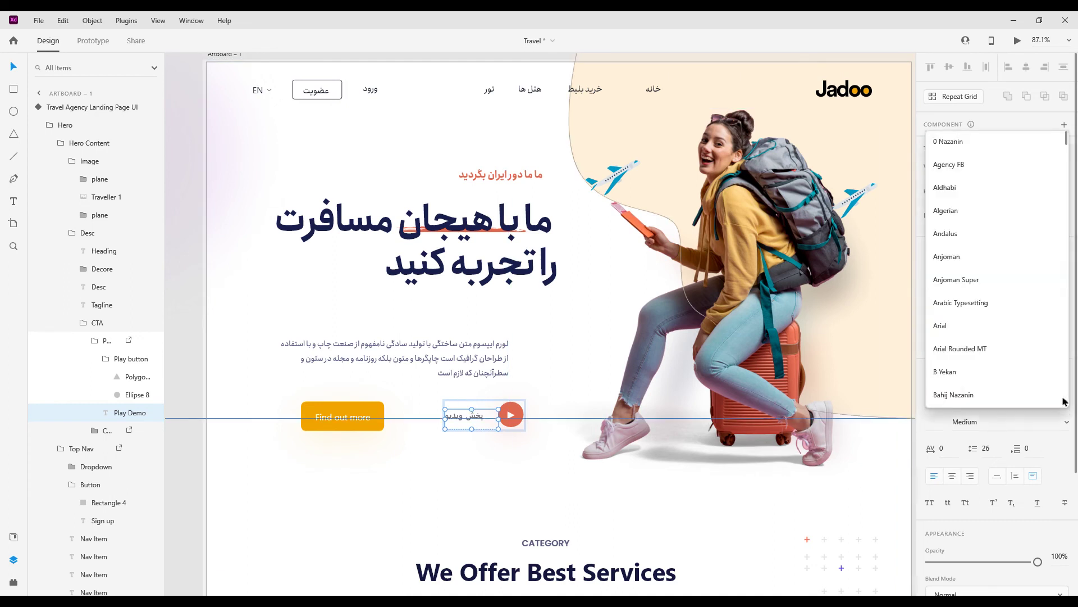
key("Escape")
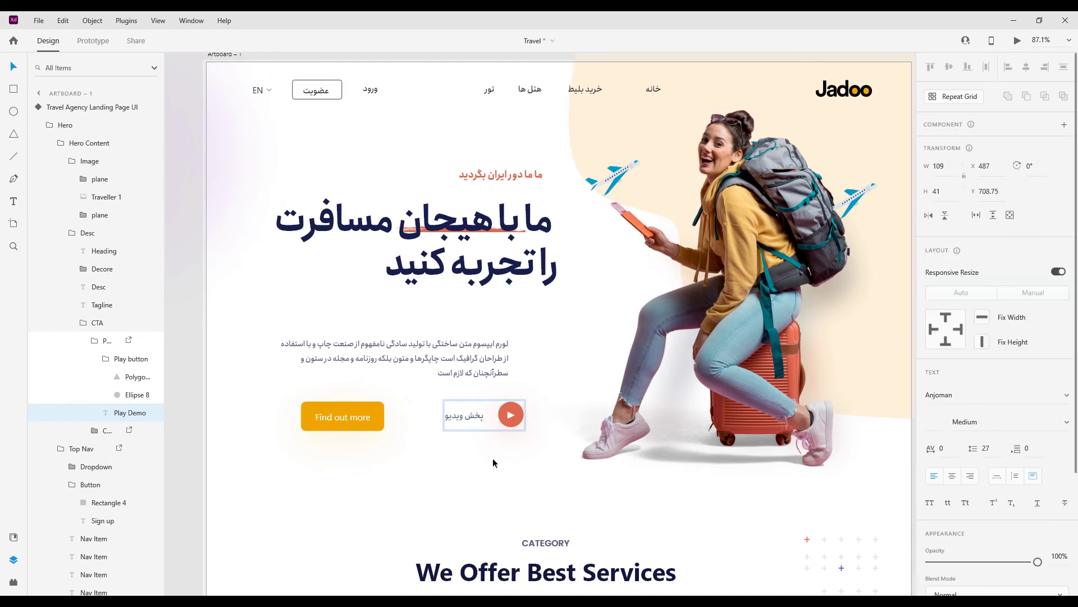
Step: Nudge the round play icon left to about X 573, closer to the پخش ویدیو text
left_click(506, 417)
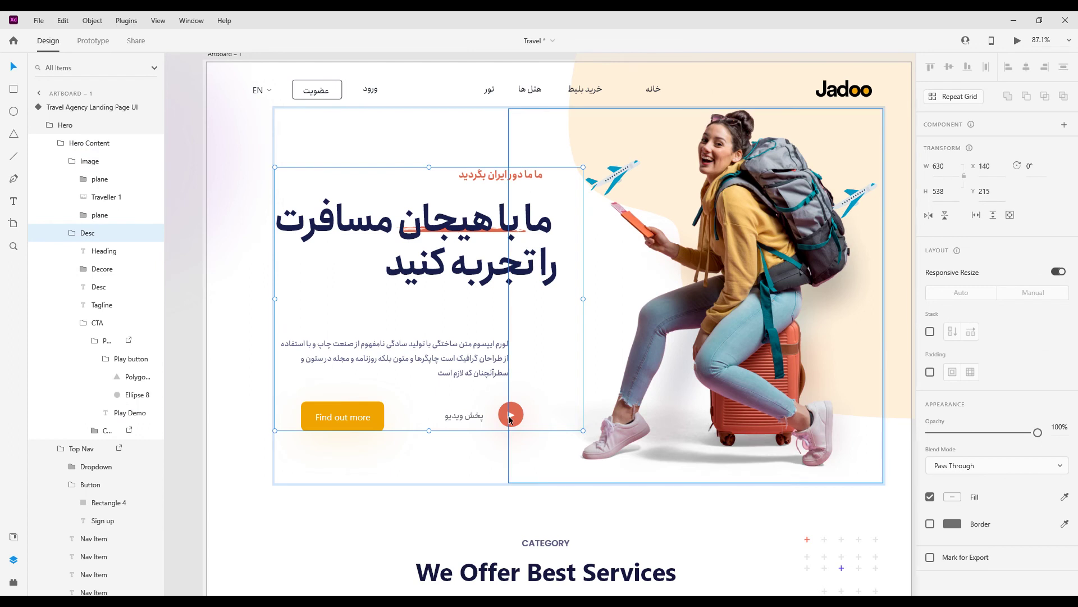
left_click(504, 421)
double_click(505, 419)
double_click(509, 419)
left_click(510, 419)
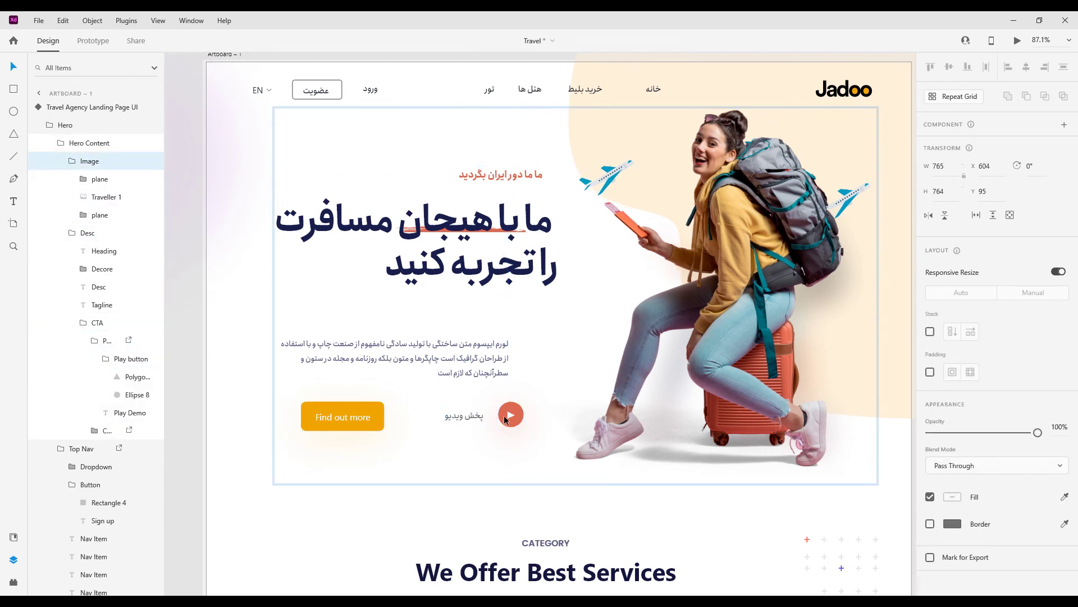
left_click(508, 420)
double_click(508, 419)
double_click(507, 419)
key("Left")
key("Left")
key("Left")
key("Left")
key("Left")
key("Left")
key("Left")
key("Left")
key("Left")
key("Left")
key("Left")
key("Left")
key("Left")
key("Left")
key("Left")
key("Left")
key("Left")
key("Left")
key("Left")
key("Left")
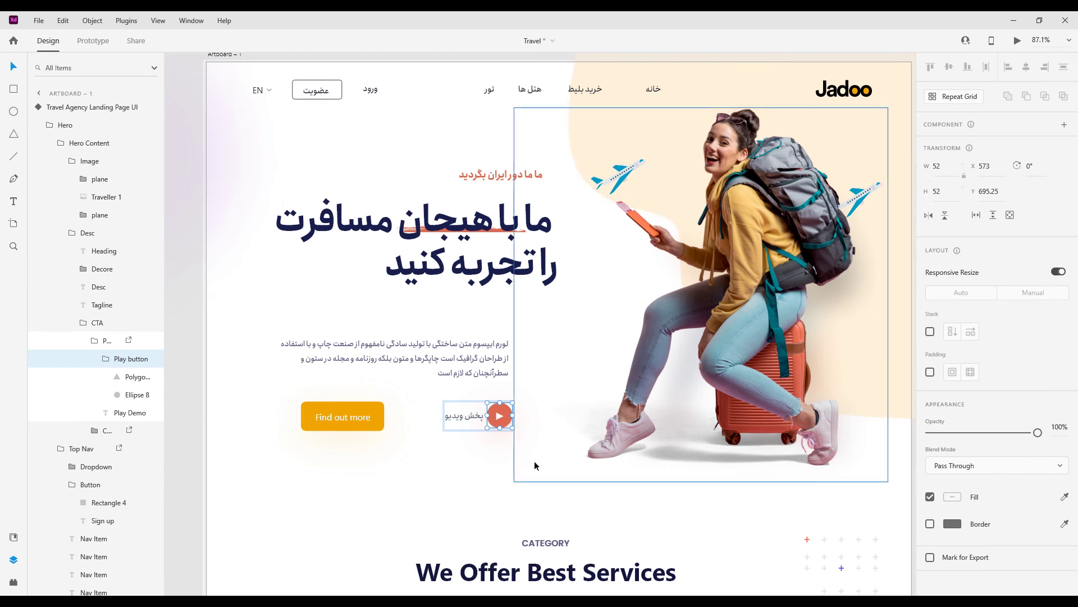
Step: Shift the Find out more button right, closer to پخش ویدیو, and replace its label with خرید بلیط
right_click(500, 401)
left_click(356, 414)
double_click(380, 420)
double_click(381, 420)
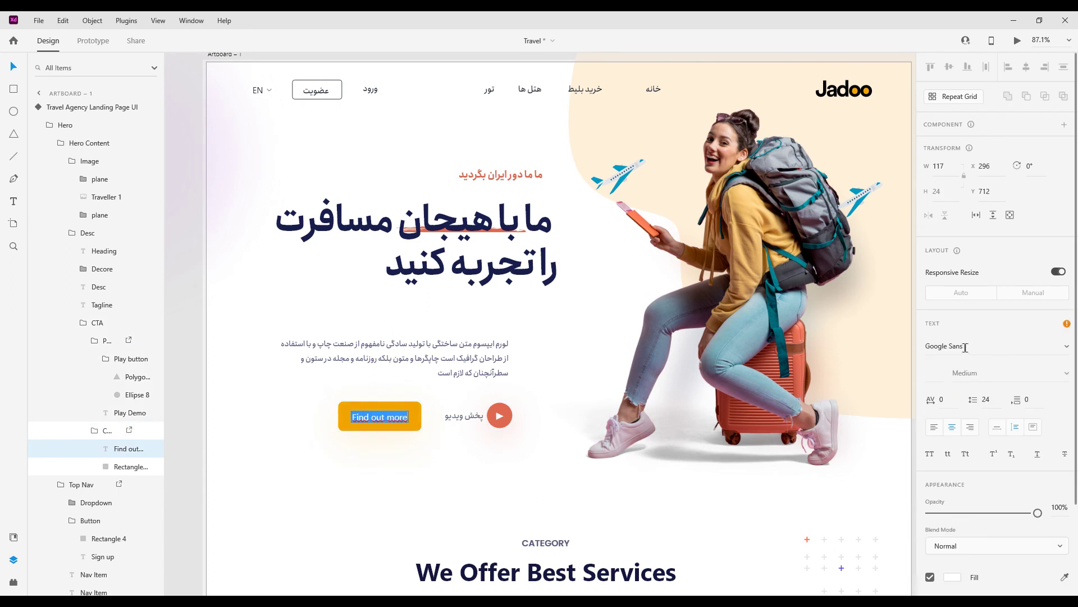
type("خرید")
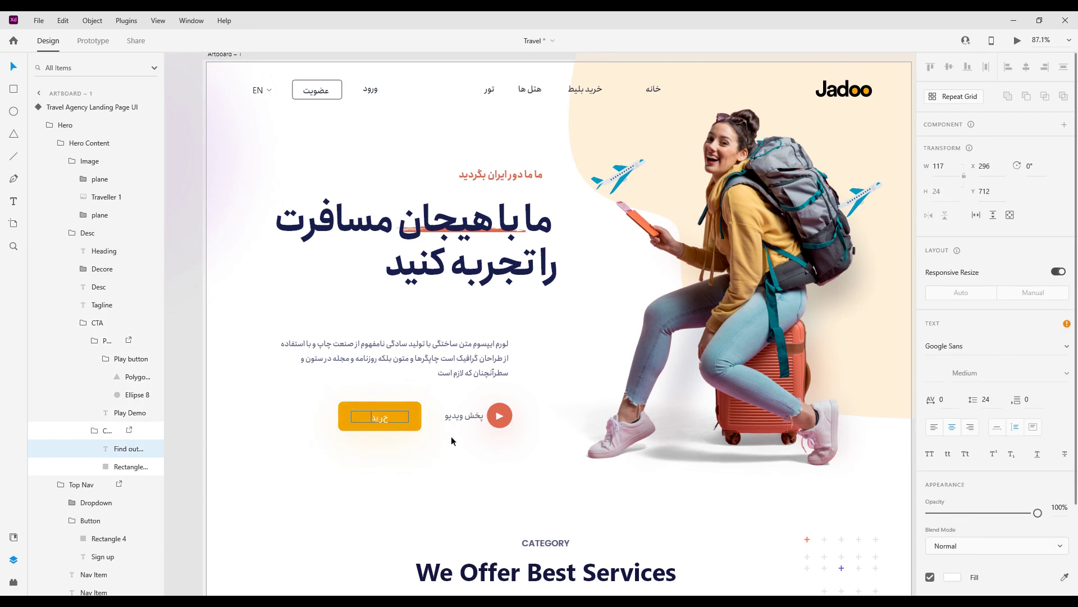
type(" هتل")
key("ctrl+a")
type("خرید بلیط")
key("Escape")
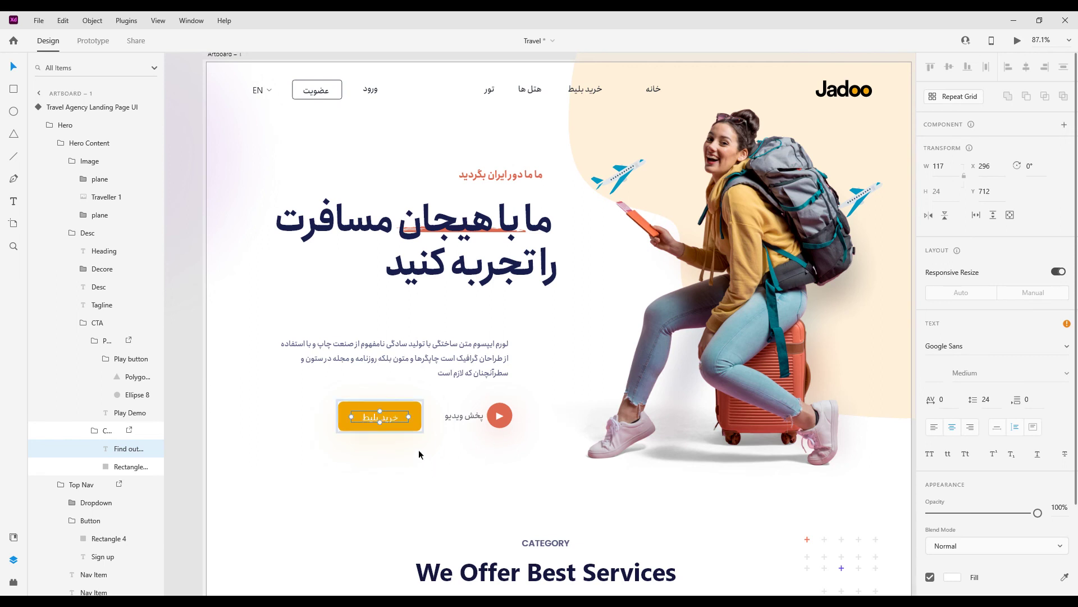
Step: Set the font of the orange button's خرید بلیط label to Anjoman and deselect it
left_click(1063, 350)
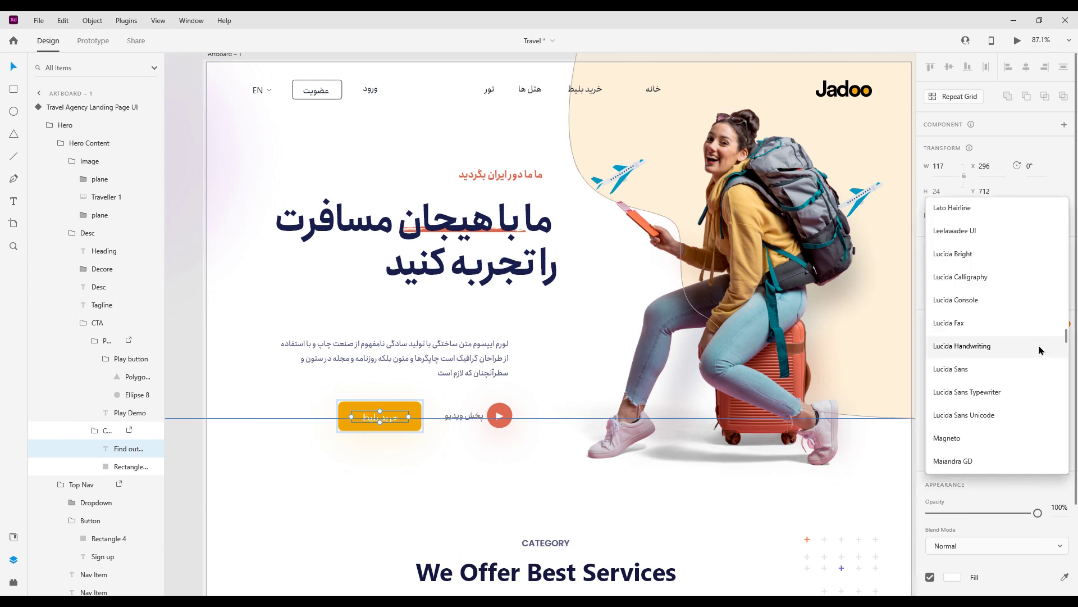
scroll(1069, 337, "up", 5)
scroll(1056, 253, "up", 5)
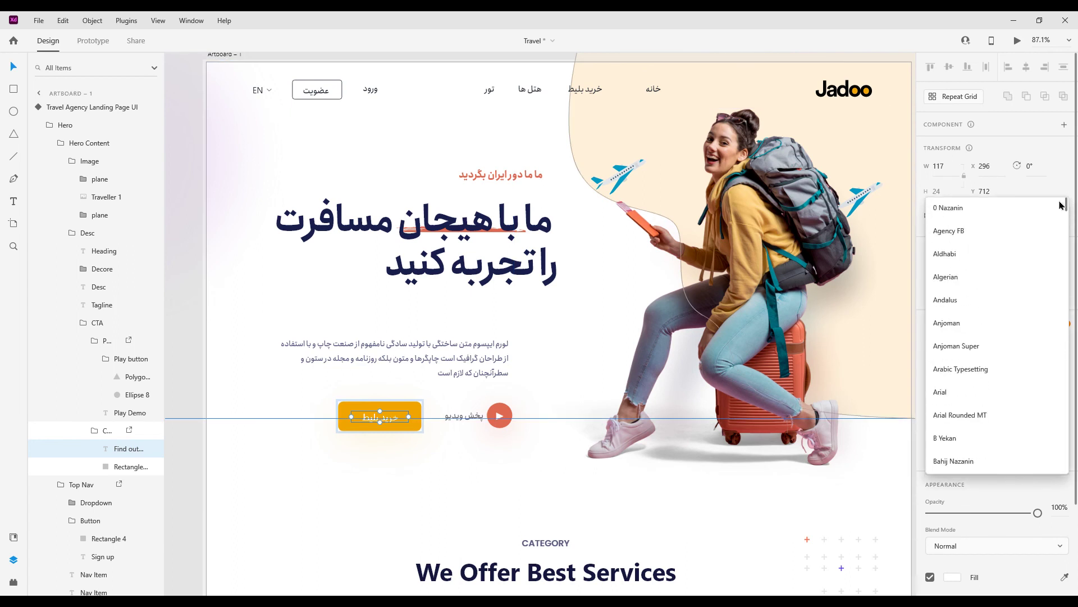
left_click(951, 320)
left_click(416, 473)
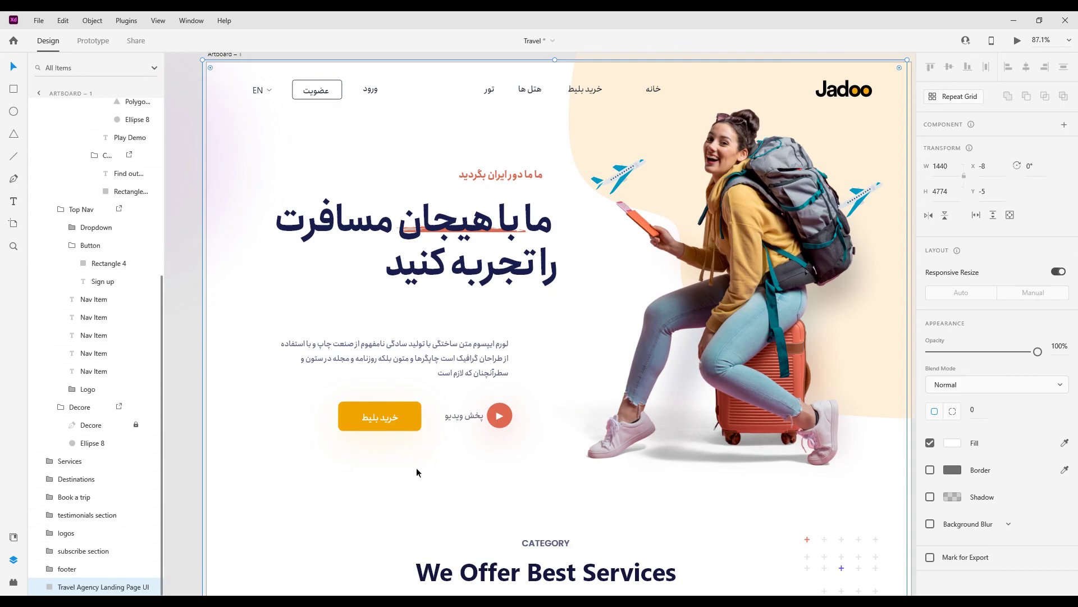
scroll(504, 418, "down", 2)
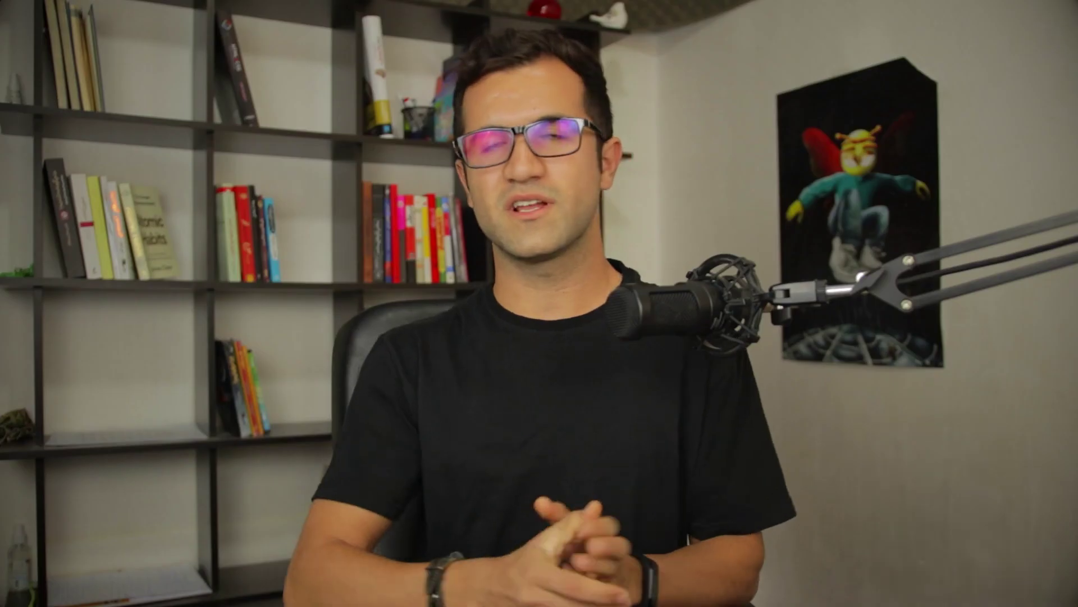